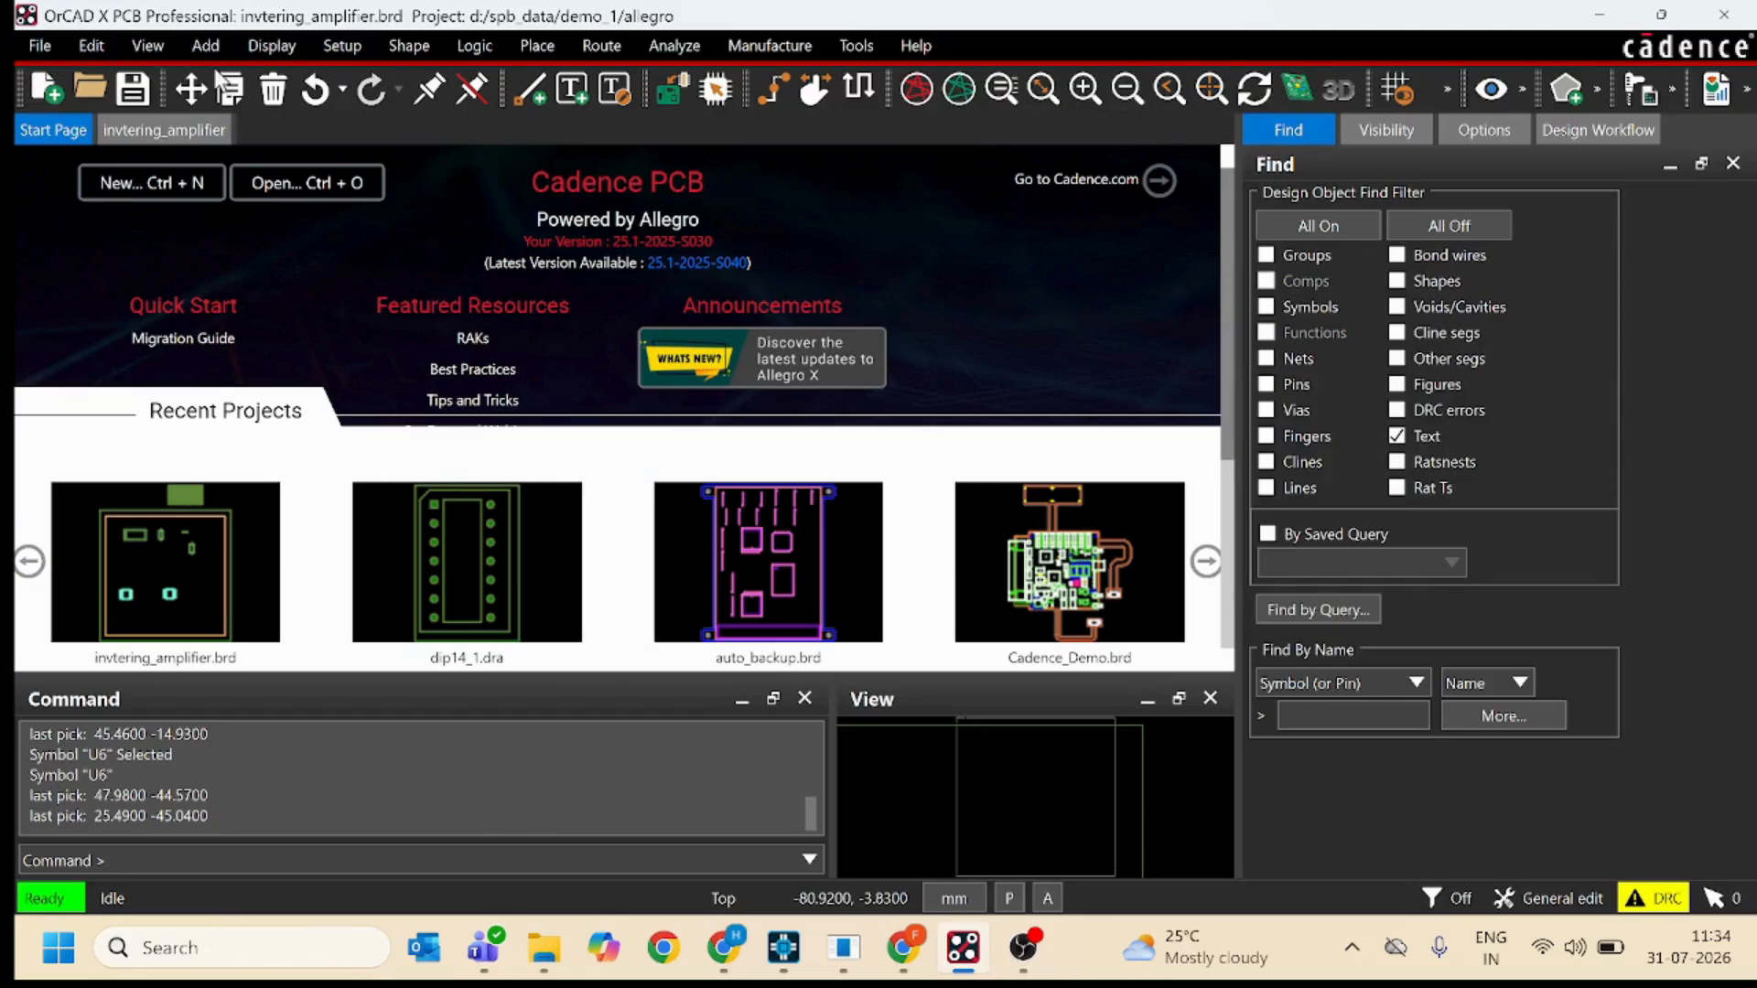
# Show the invtering_amplifier board and open Constraint Manager for it.
pyautogui.click(173, 121)
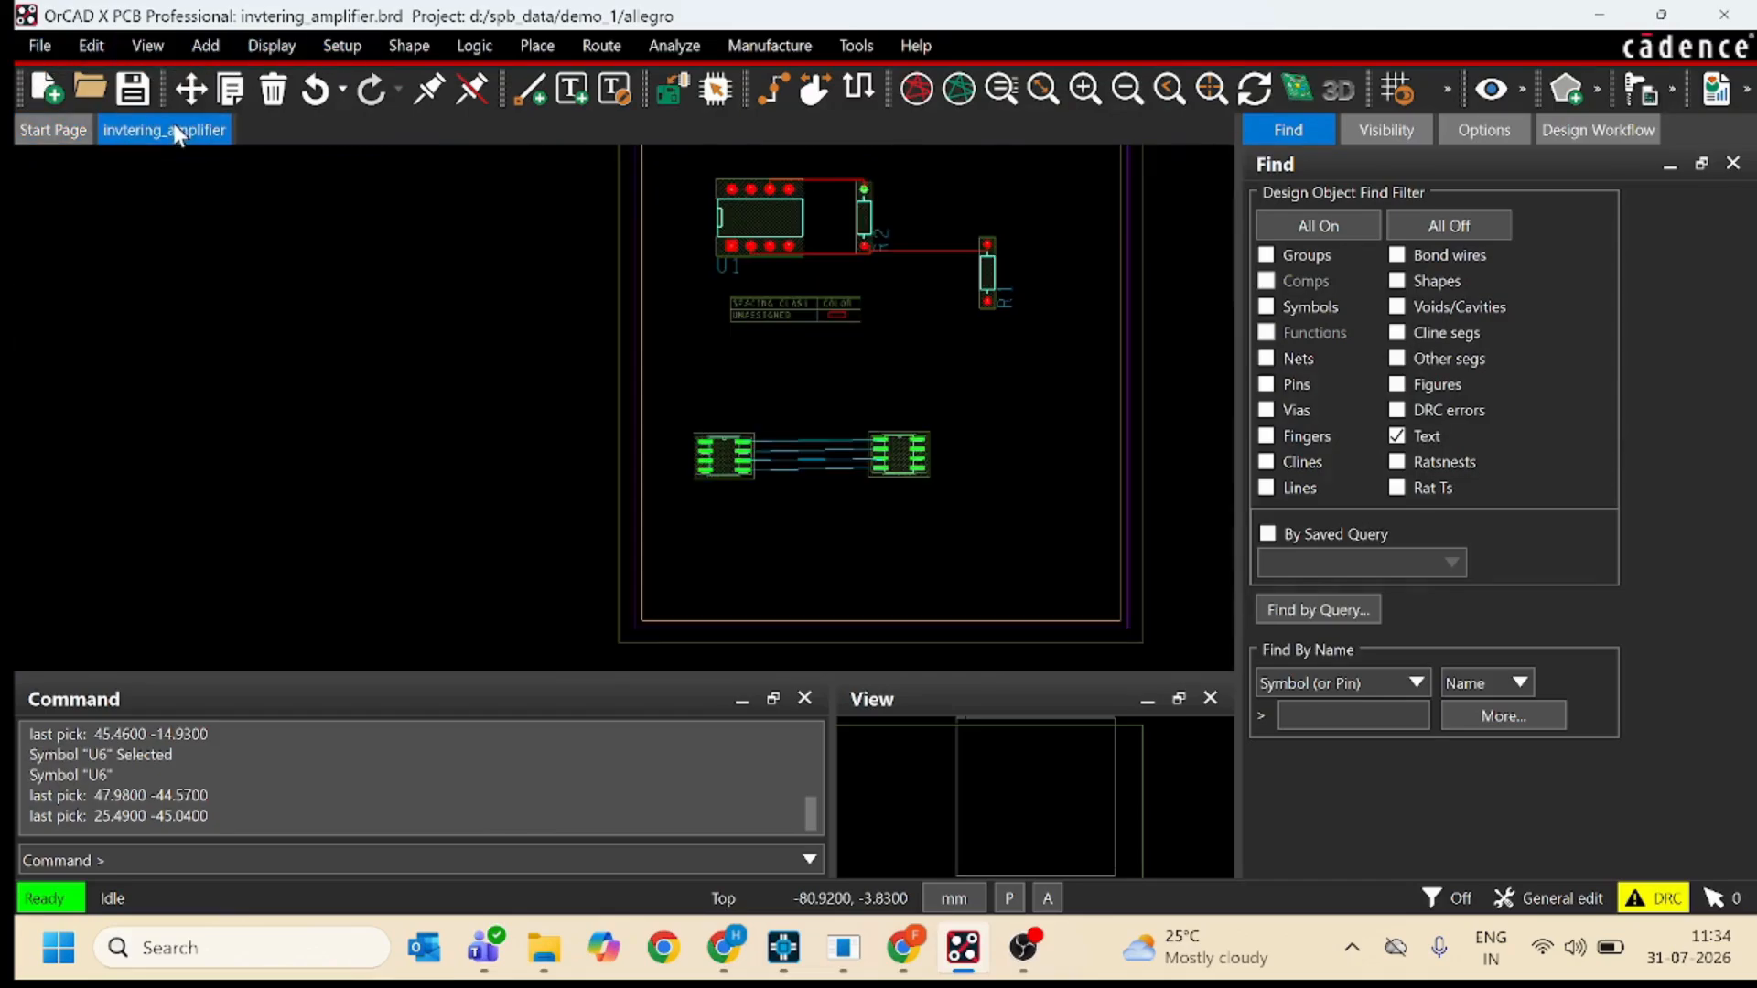
pyautogui.click(328, 51)
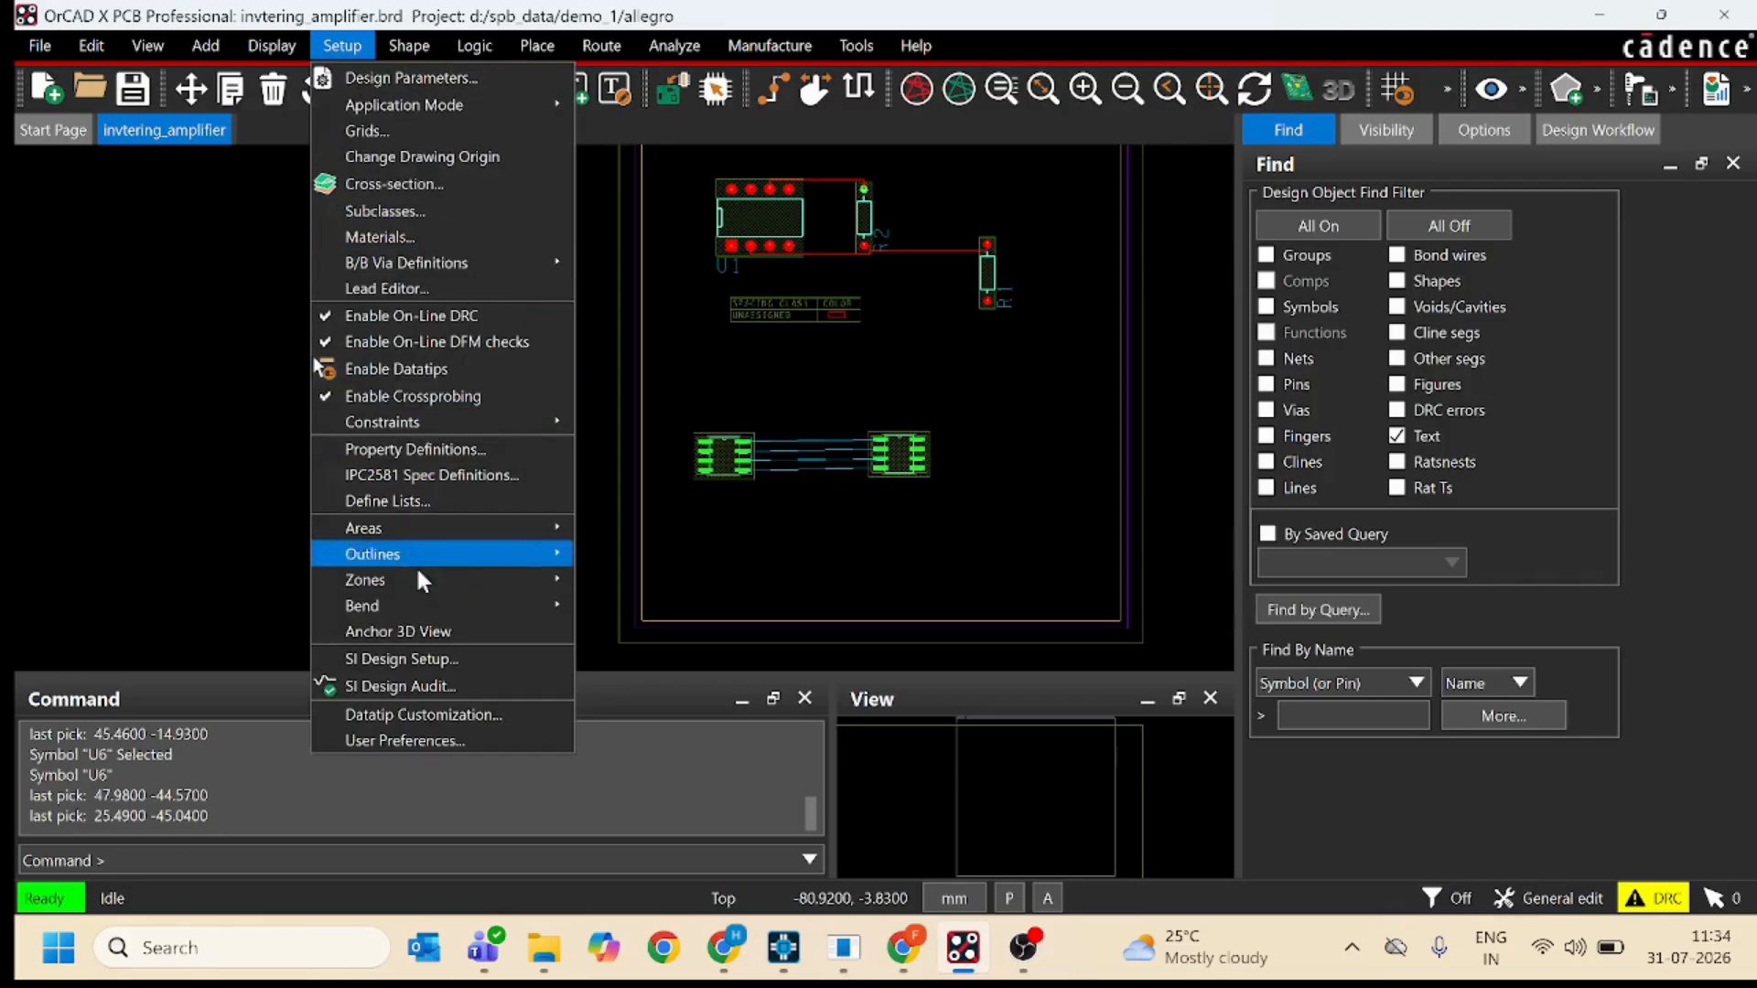
pyautogui.moveTo(431, 423)
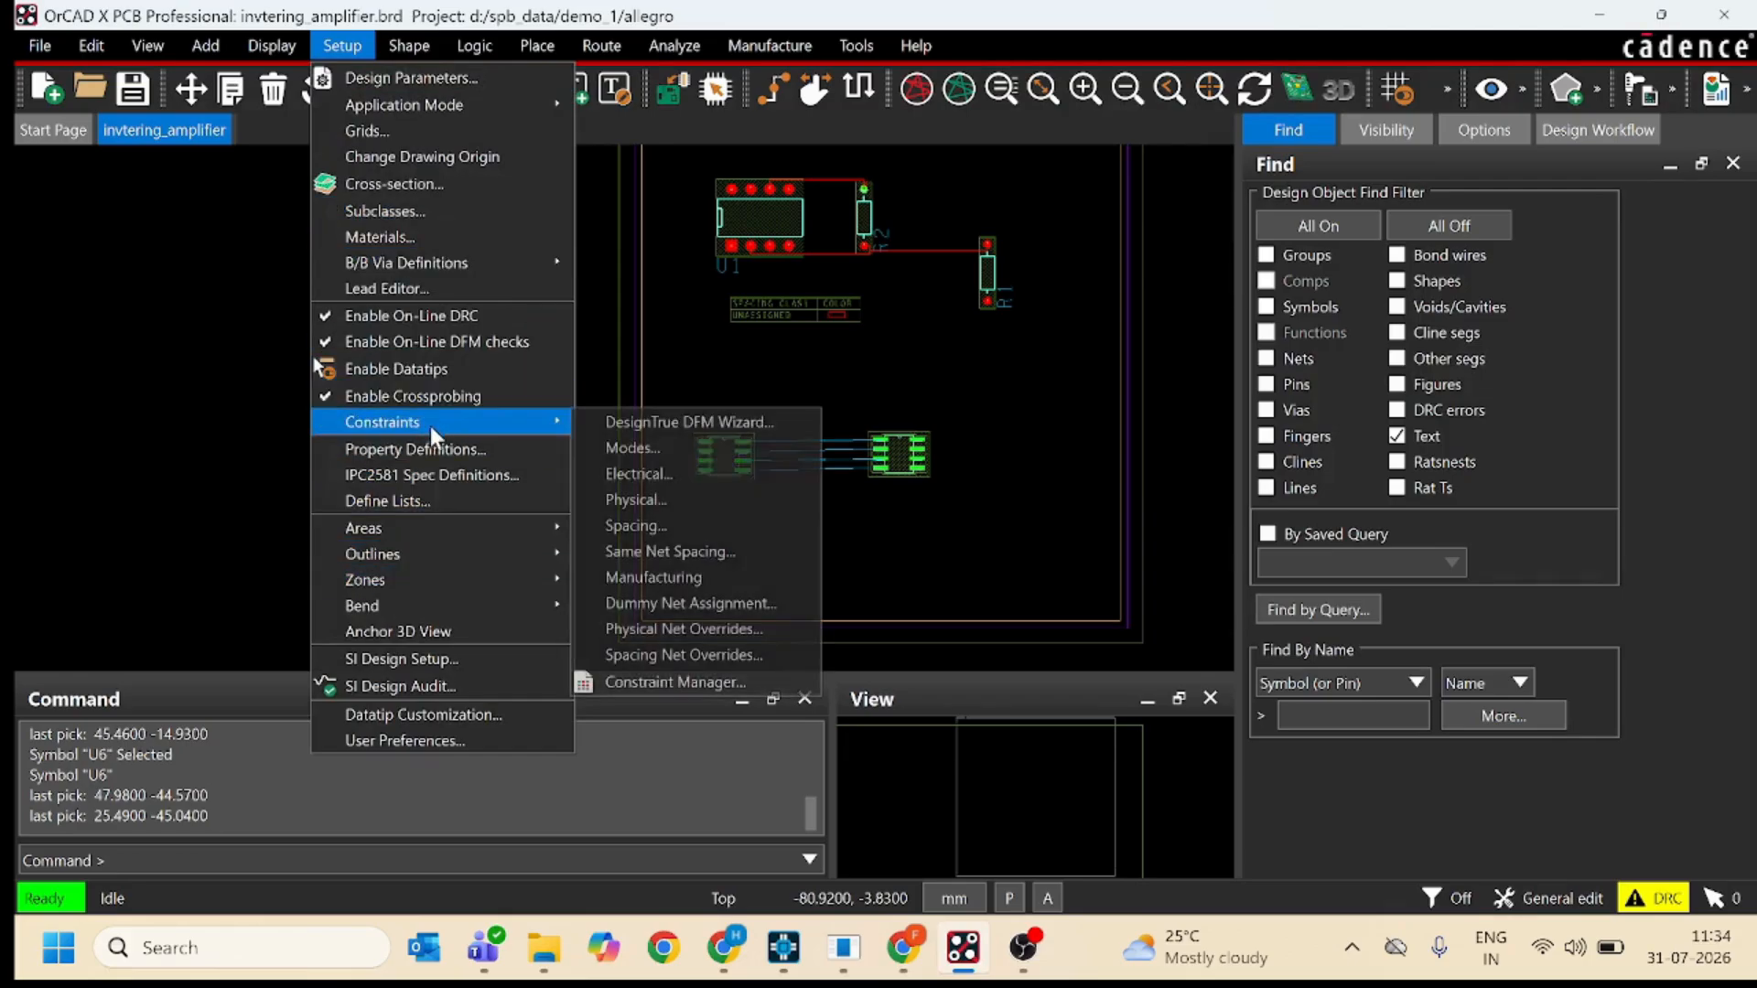
pyautogui.click(656, 674)
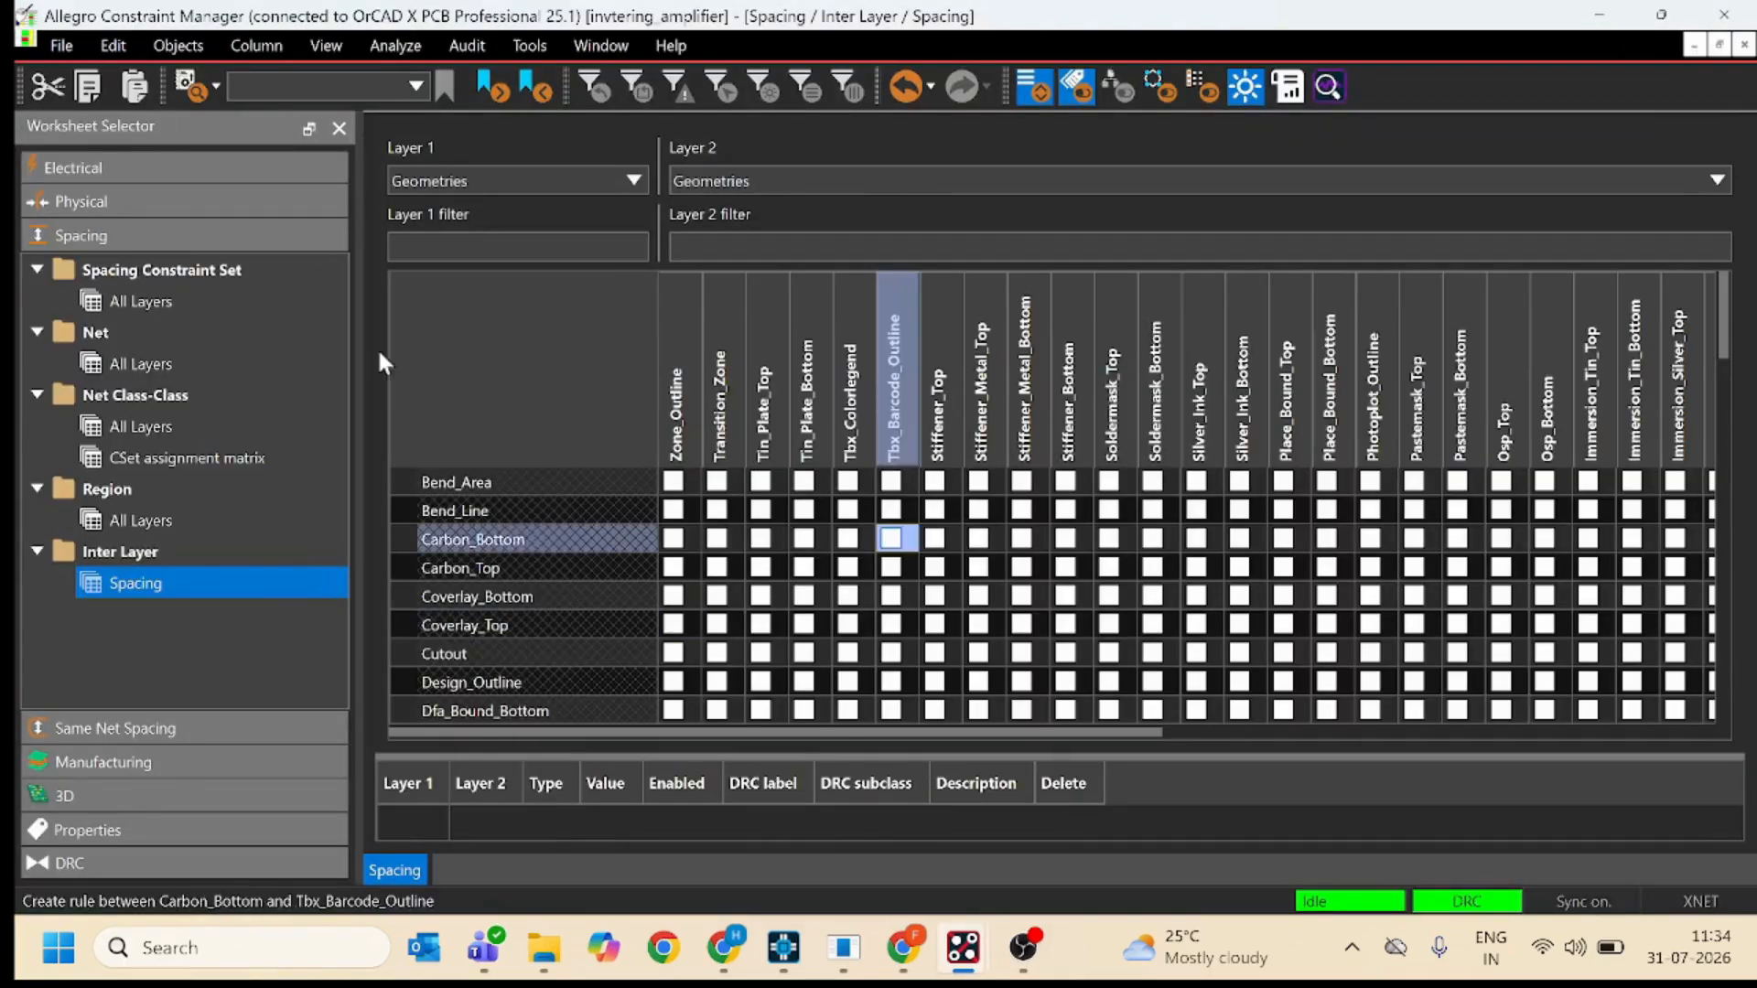
# Create a new electrical constraint set named ECS2 under the invtering_amplifier design in the electrical Wiring worksheet.
pyautogui.click(72, 168)
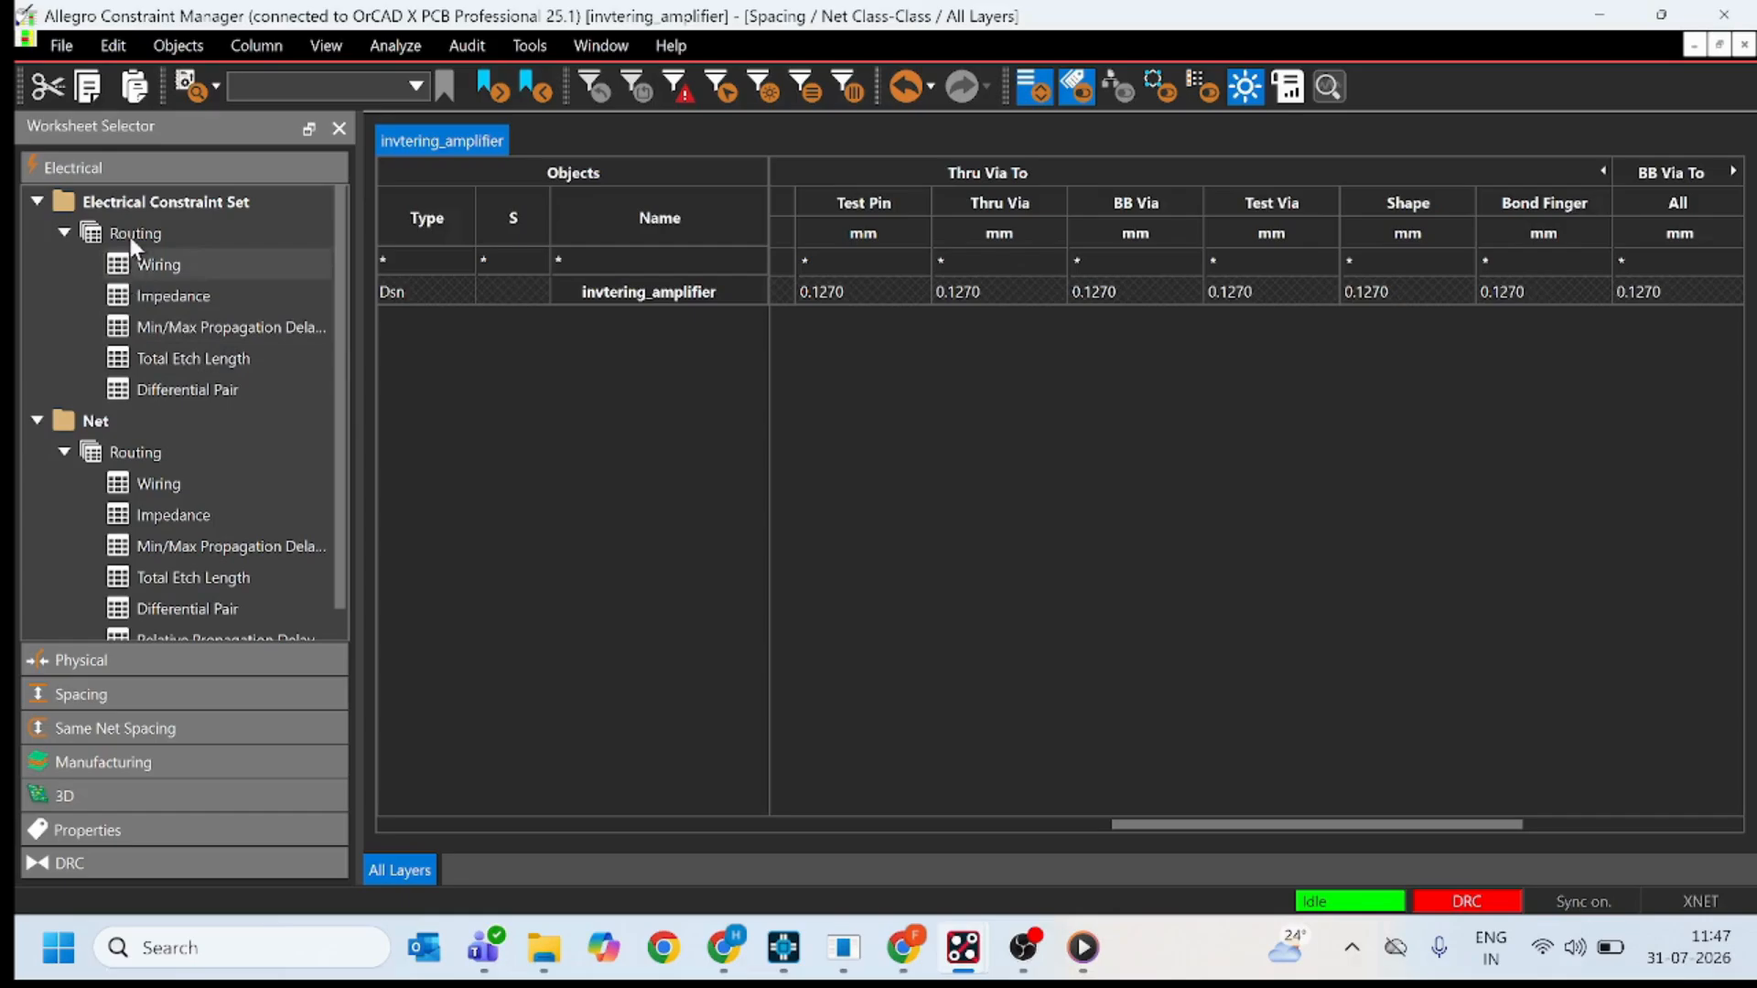
pyautogui.click(205, 263)
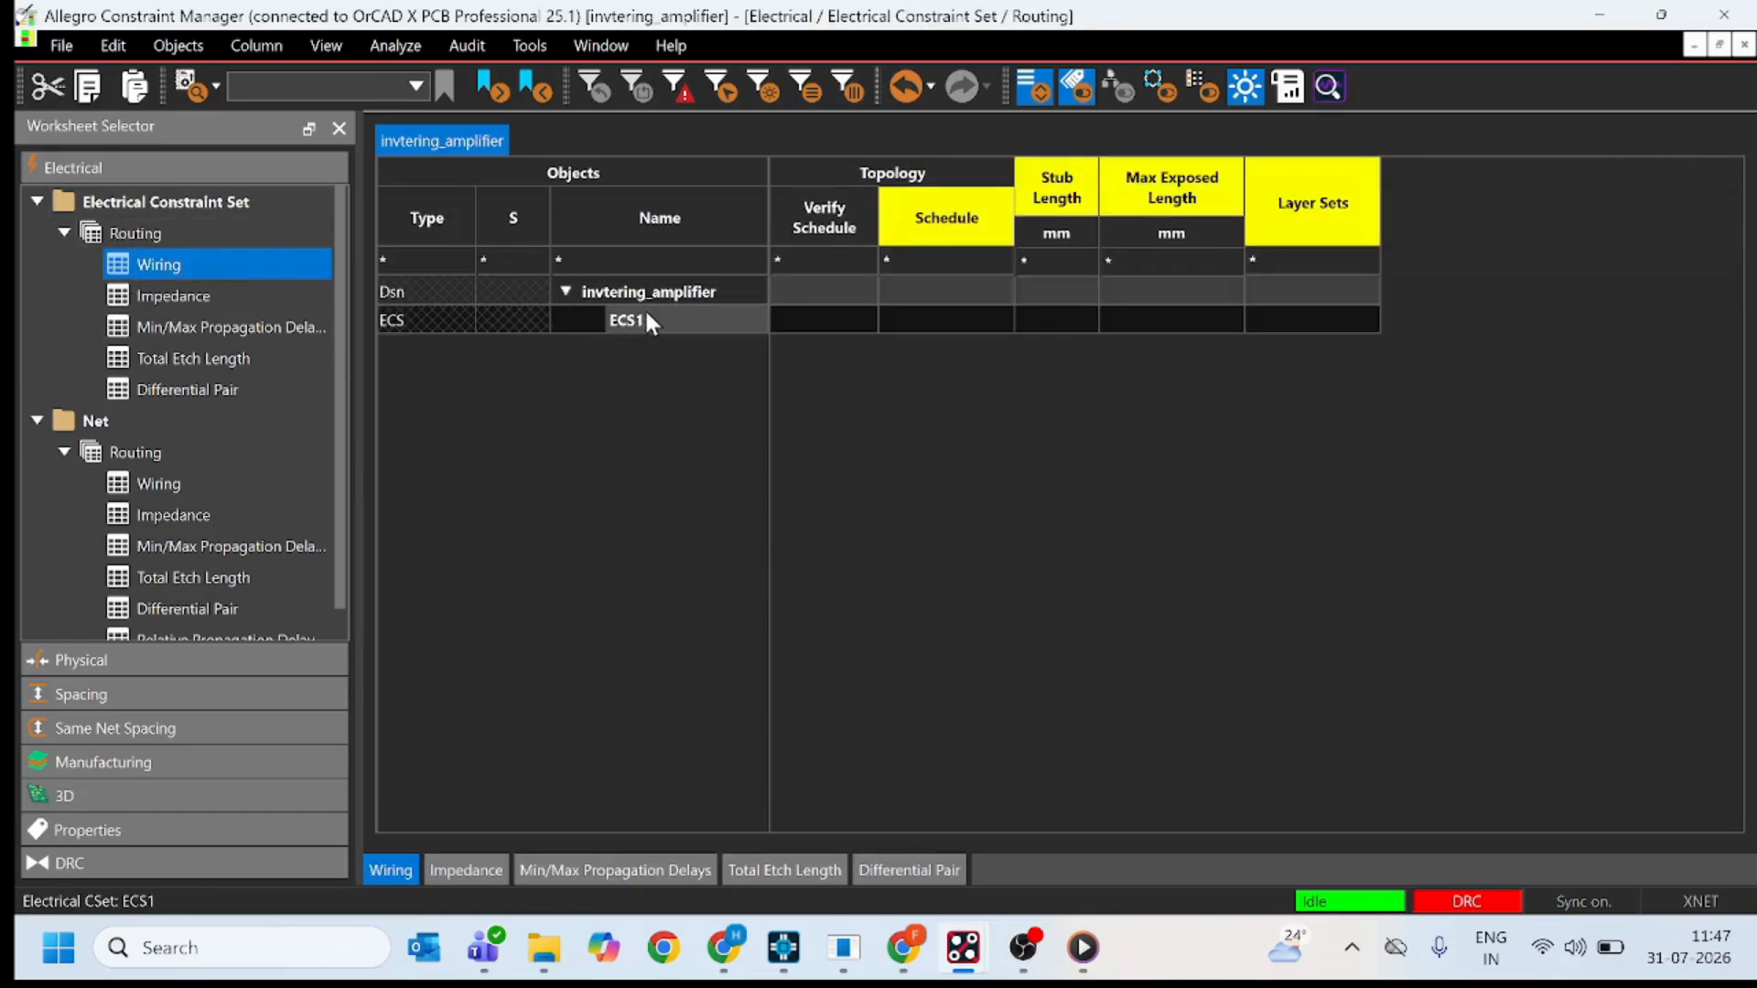
pyautogui.click(679, 289)
pyautogui.rightClick(679, 289)
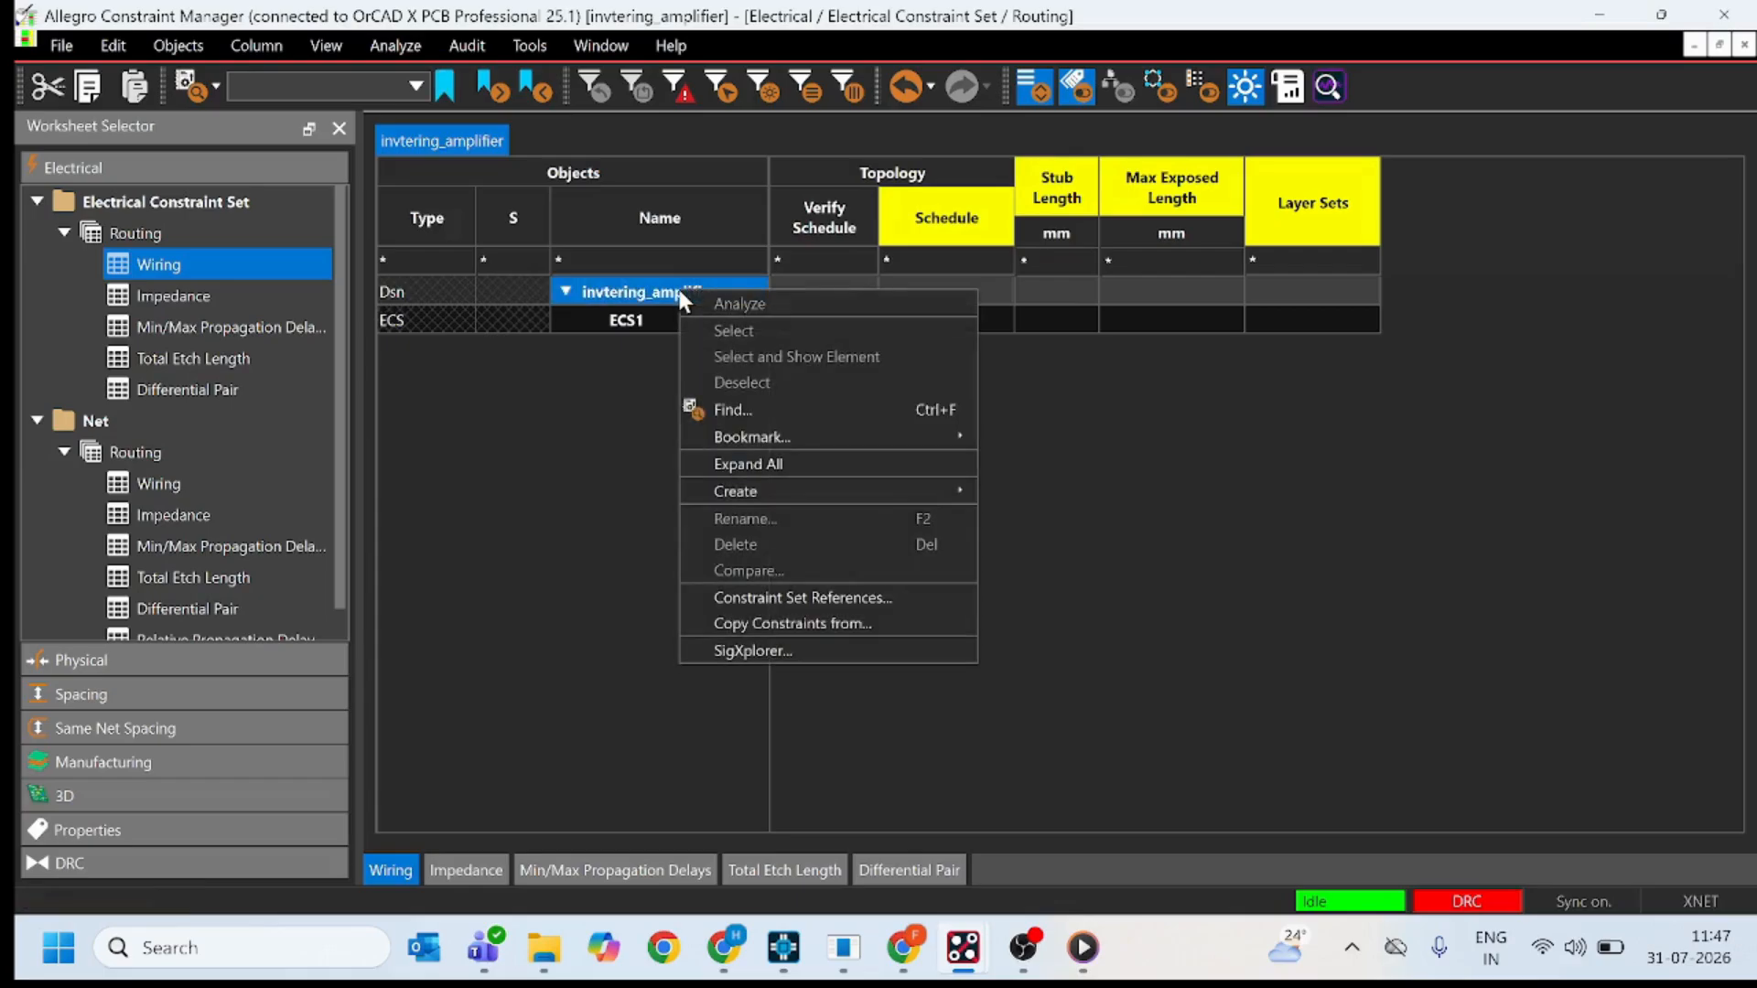
pyautogui.moveTo(771, 481)
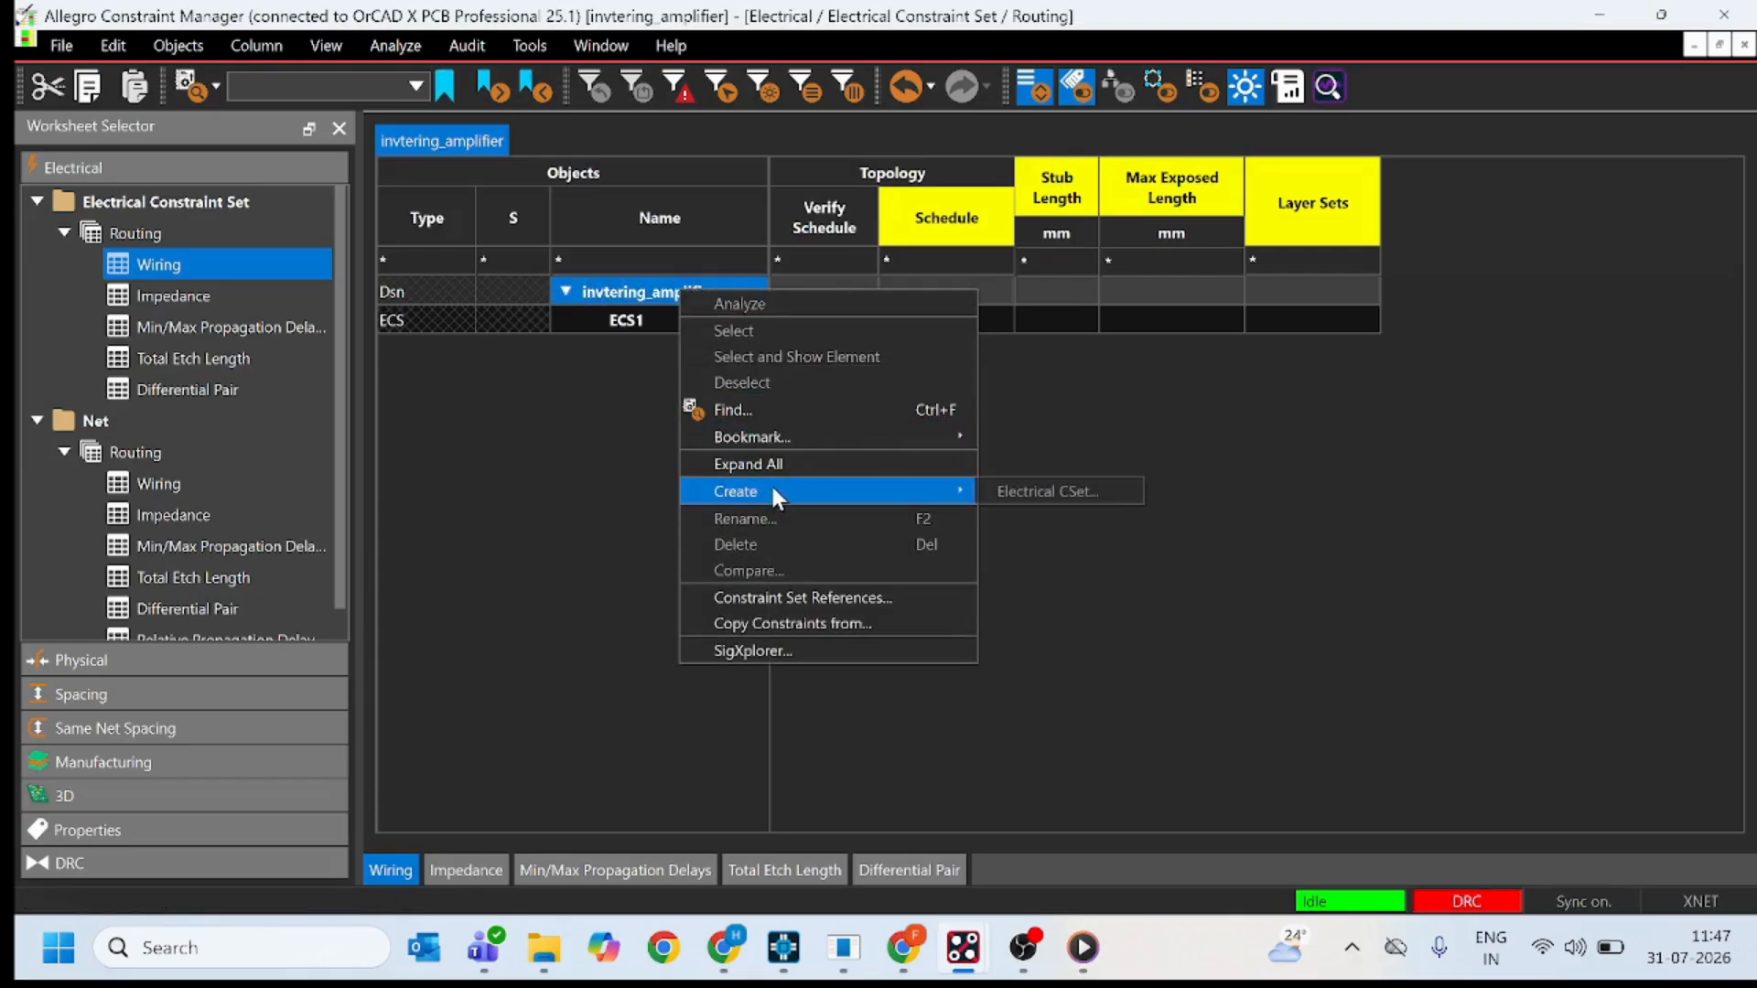
pyautogui.click(1024, 492)
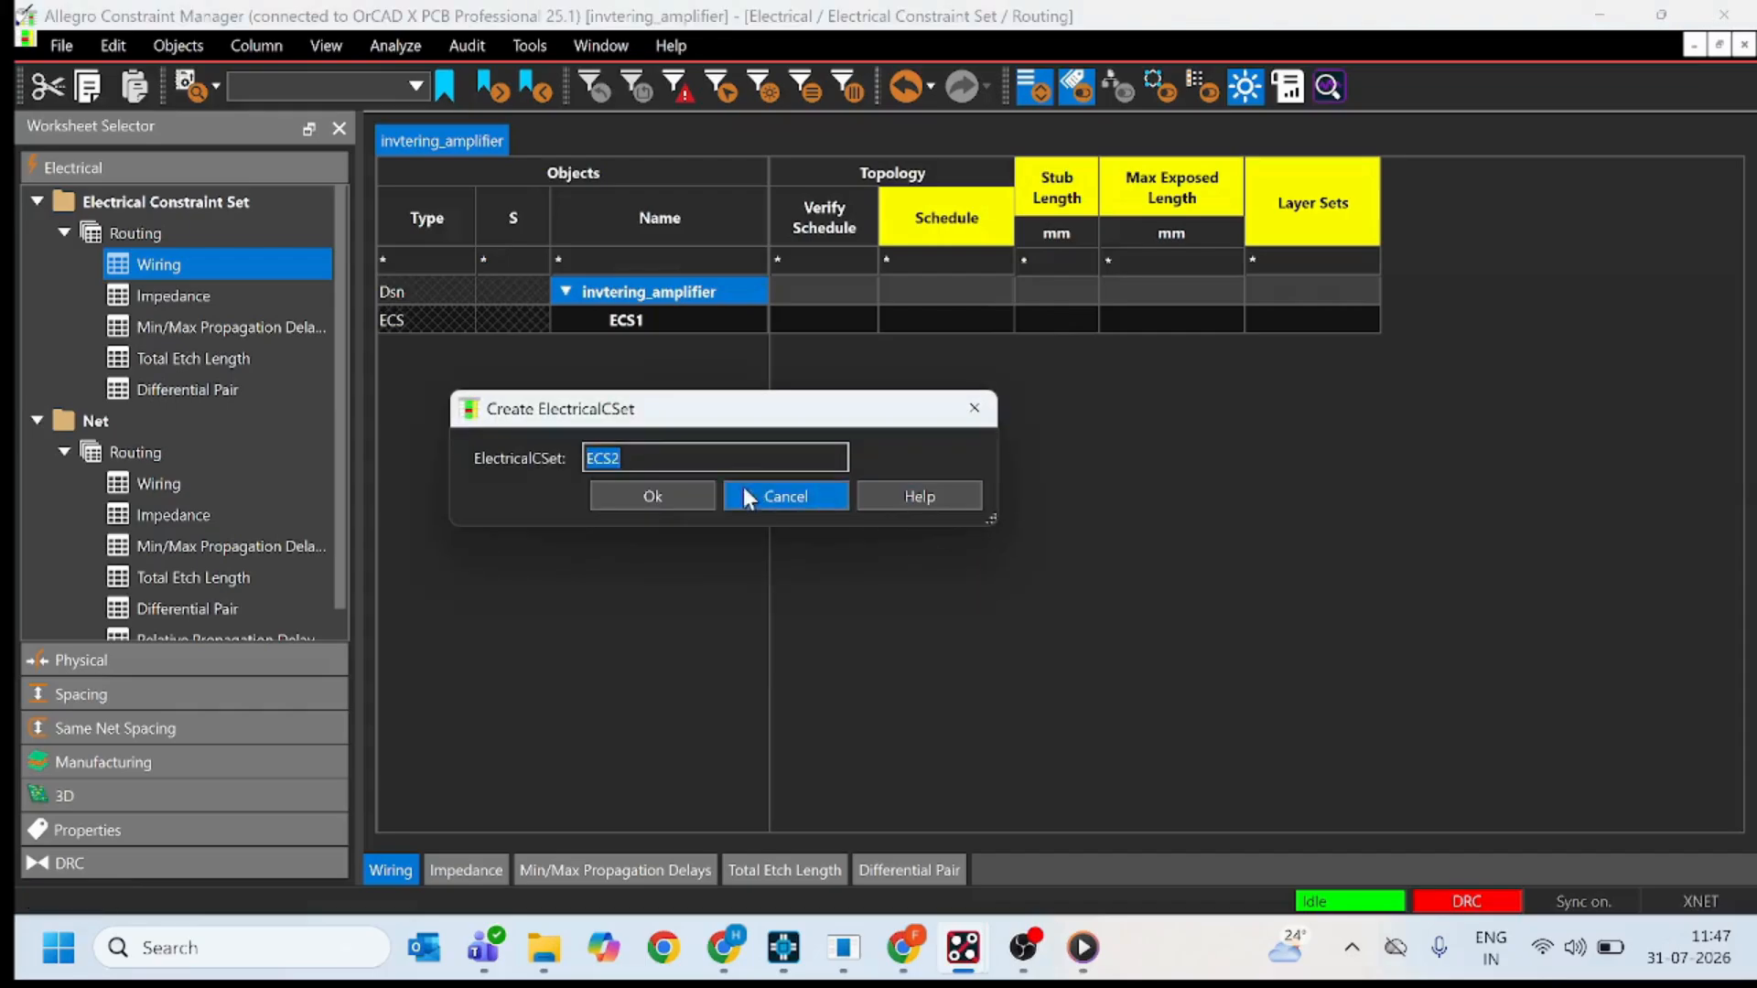
pyautogui.click(668, 503)
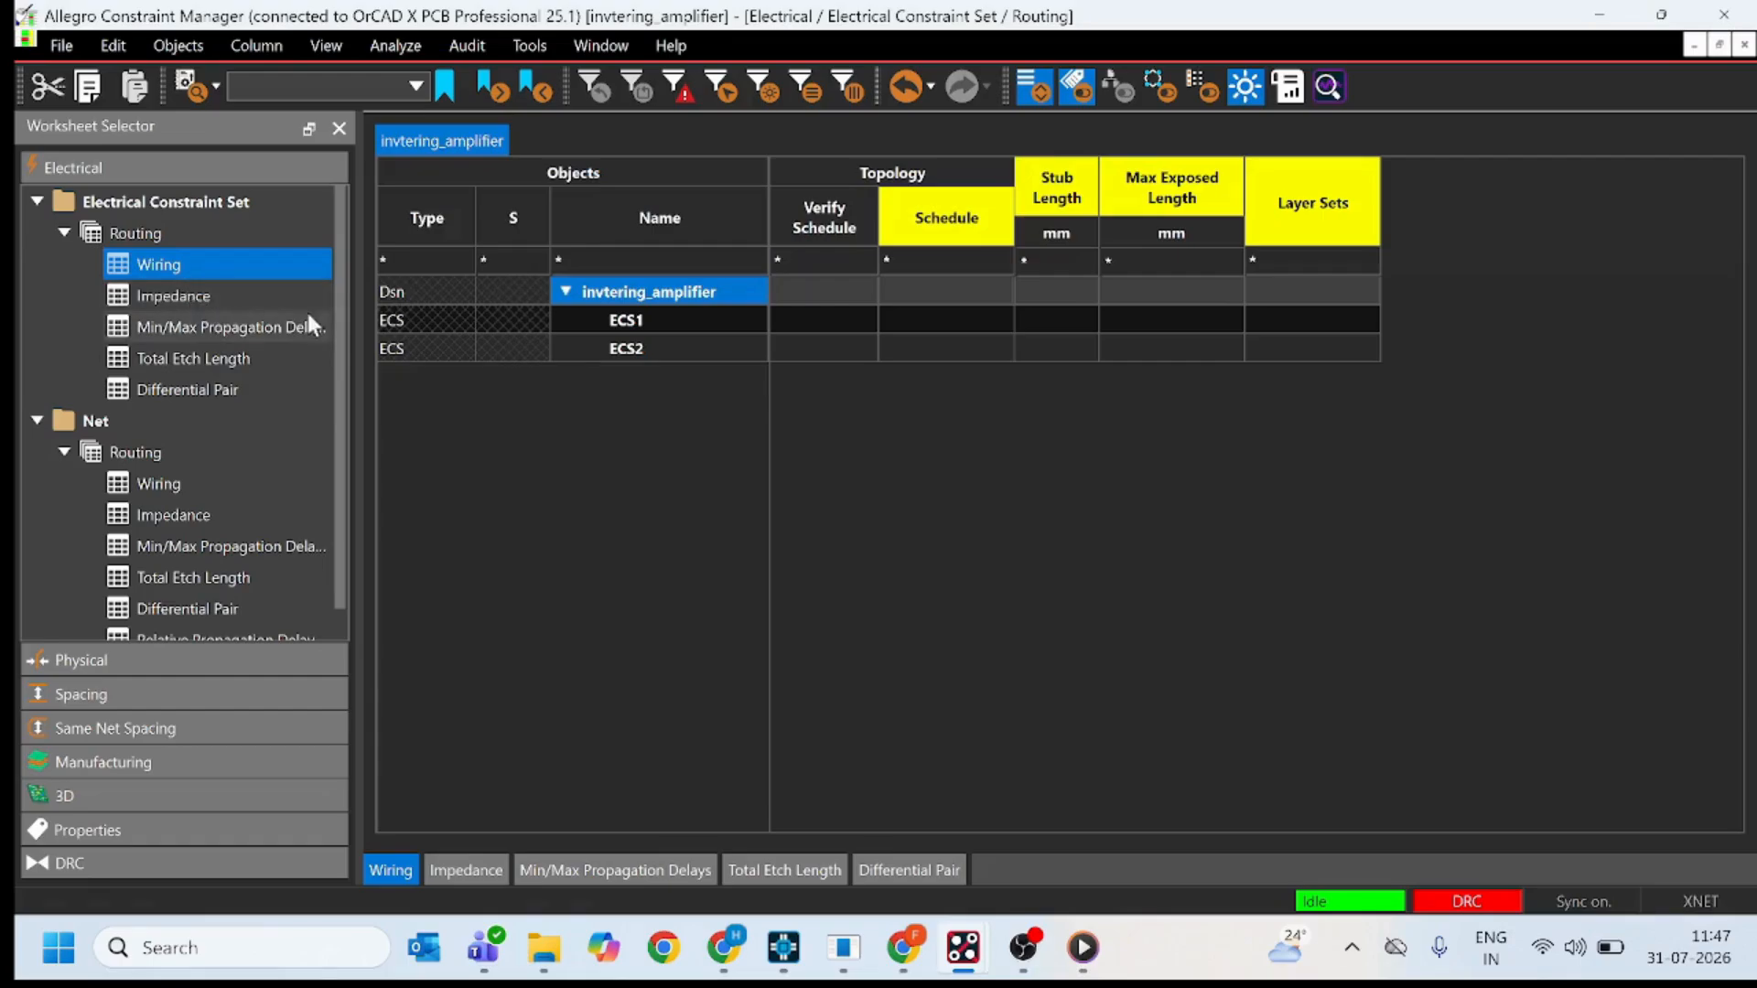
# Set ECS2's differential-pair minimum line spacing, primary gap, primary width, neck gap and neck width to 0.1270 mm each.
pyautogui.click(197, 388)
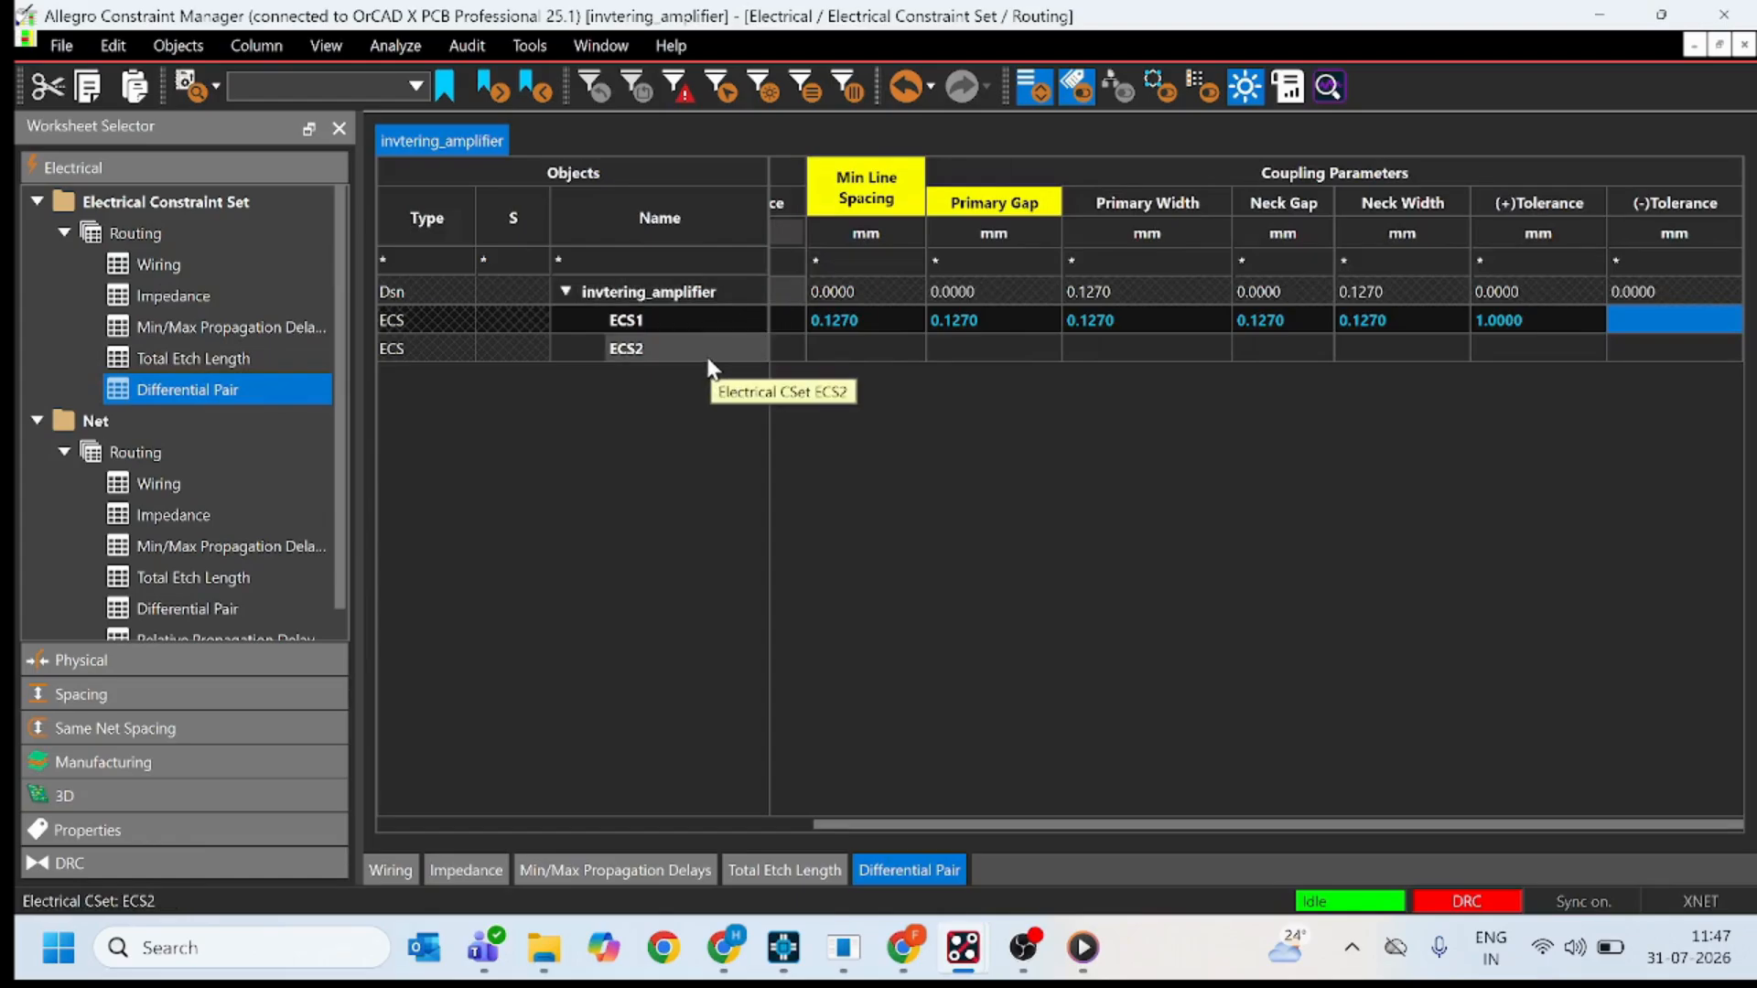
pyautogui.click(846, 354)
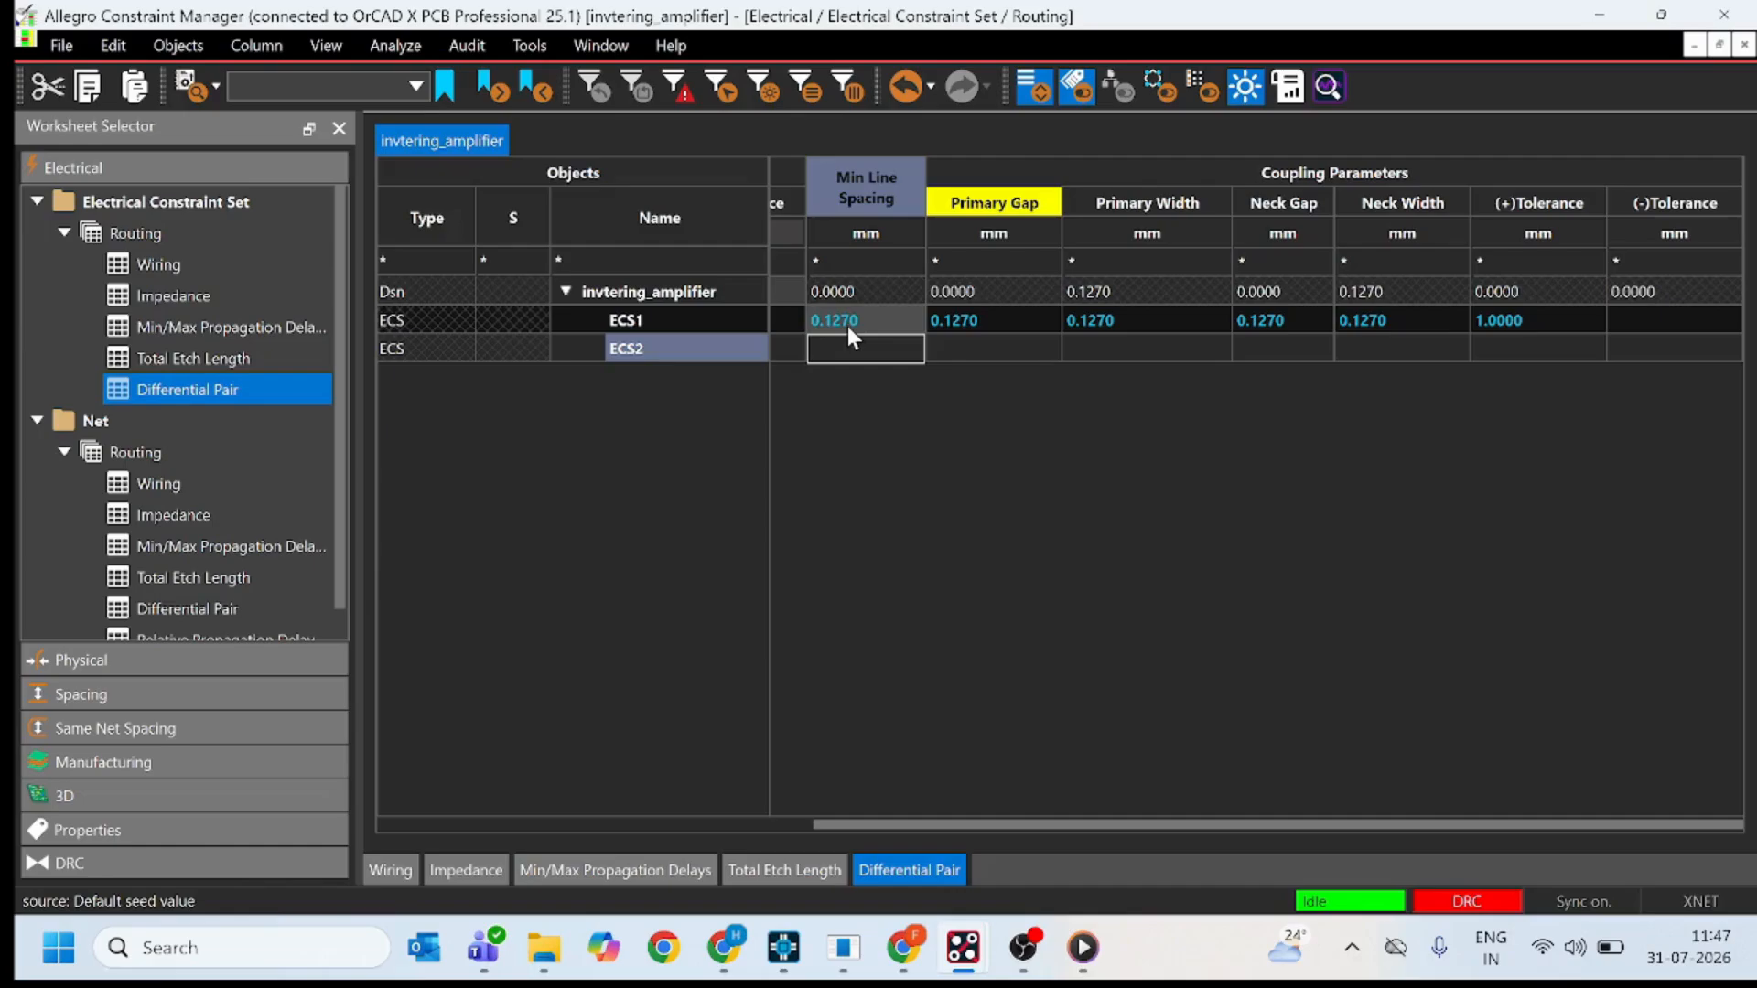
pyautogui.write('0.1270')
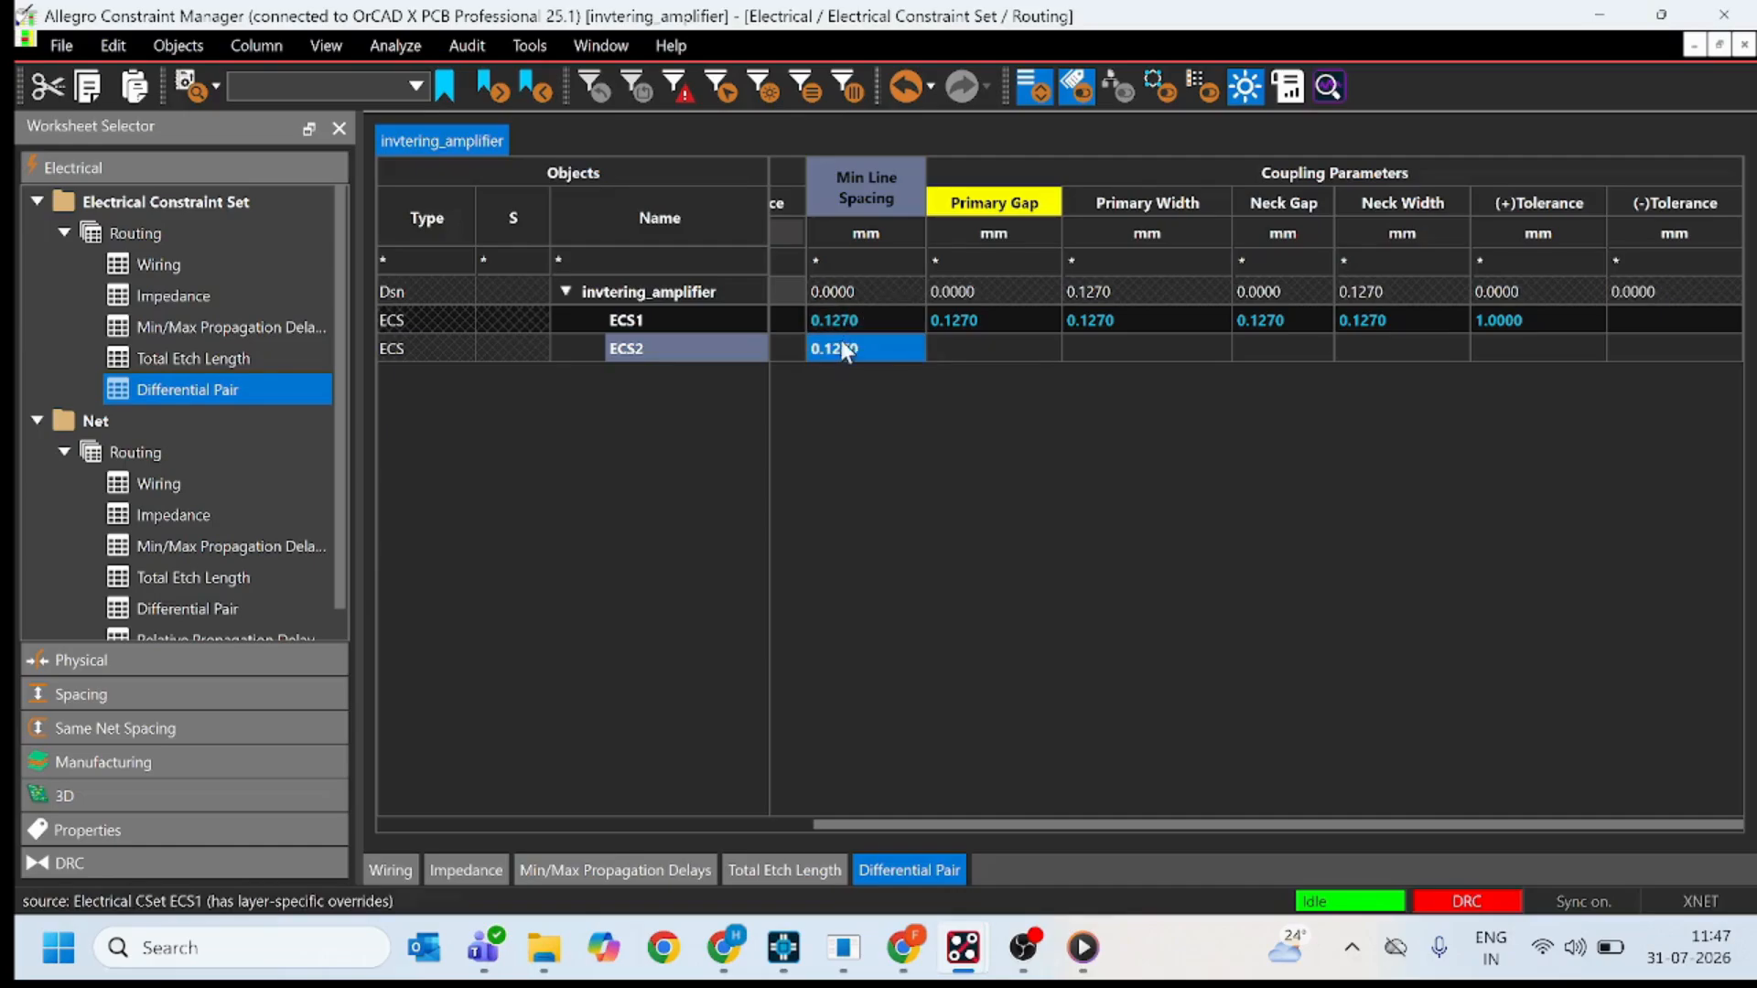
pyautogui.click(950, 348)
pyautogui.write('0.1270')
pyautogui.click(1087, 346)
pyautogui.write('0.1270')
pyautogui.click(1281, 352)
pyautogui.write('0.1270')
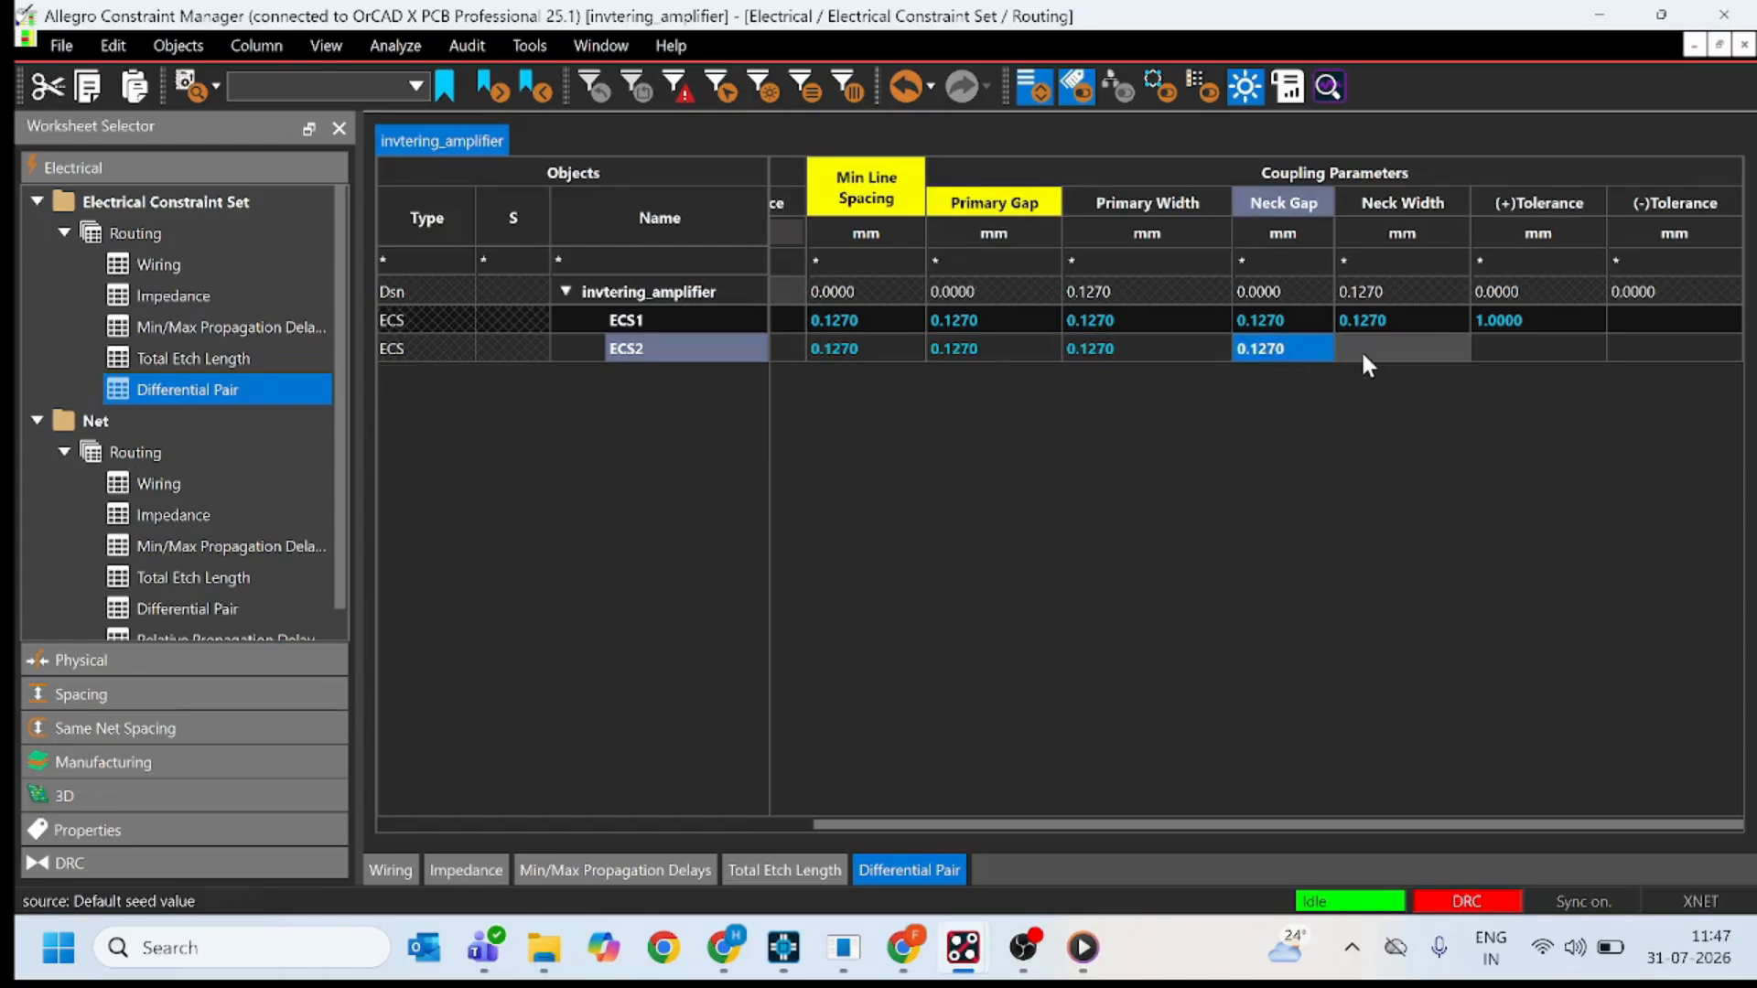
pyautogui.click(1360, 349)
pyautogui.write('0.1270')
# Set ECS2's (+)Tolerance to 1 mm and leave its (-)Tolerance blank.
pyautogui.click(1497, 355)
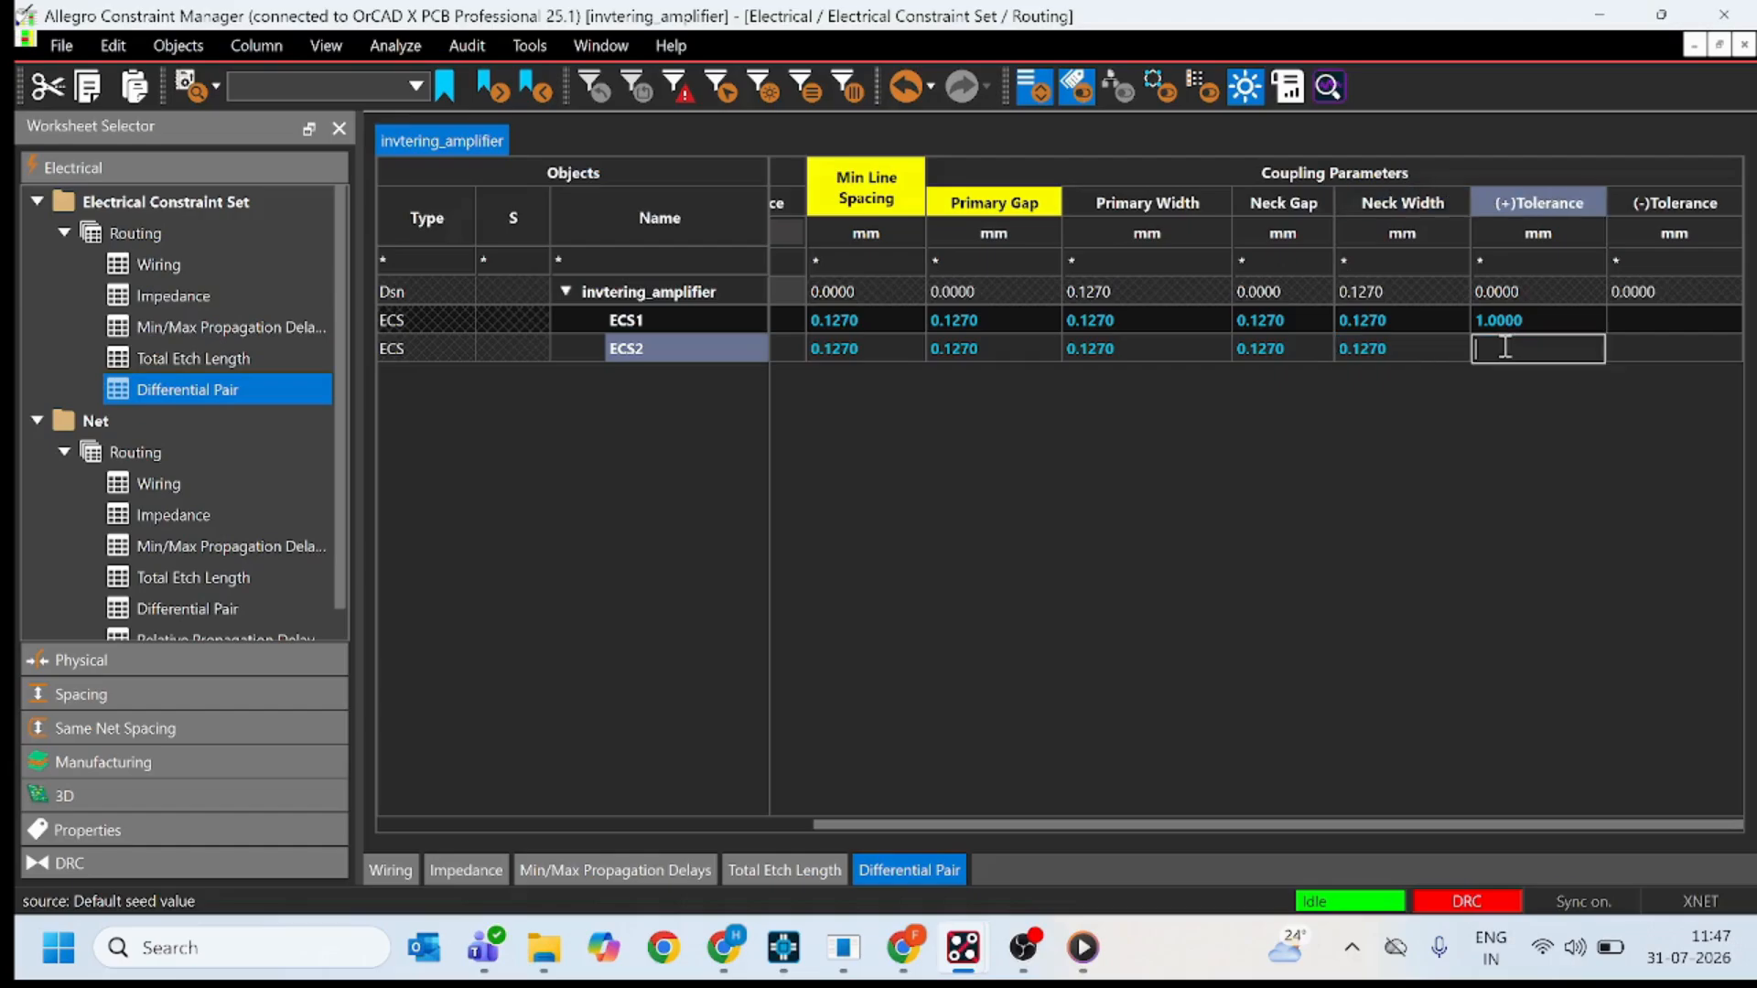
pyautogui.write('1')
pyautogui.click(1626, 356)
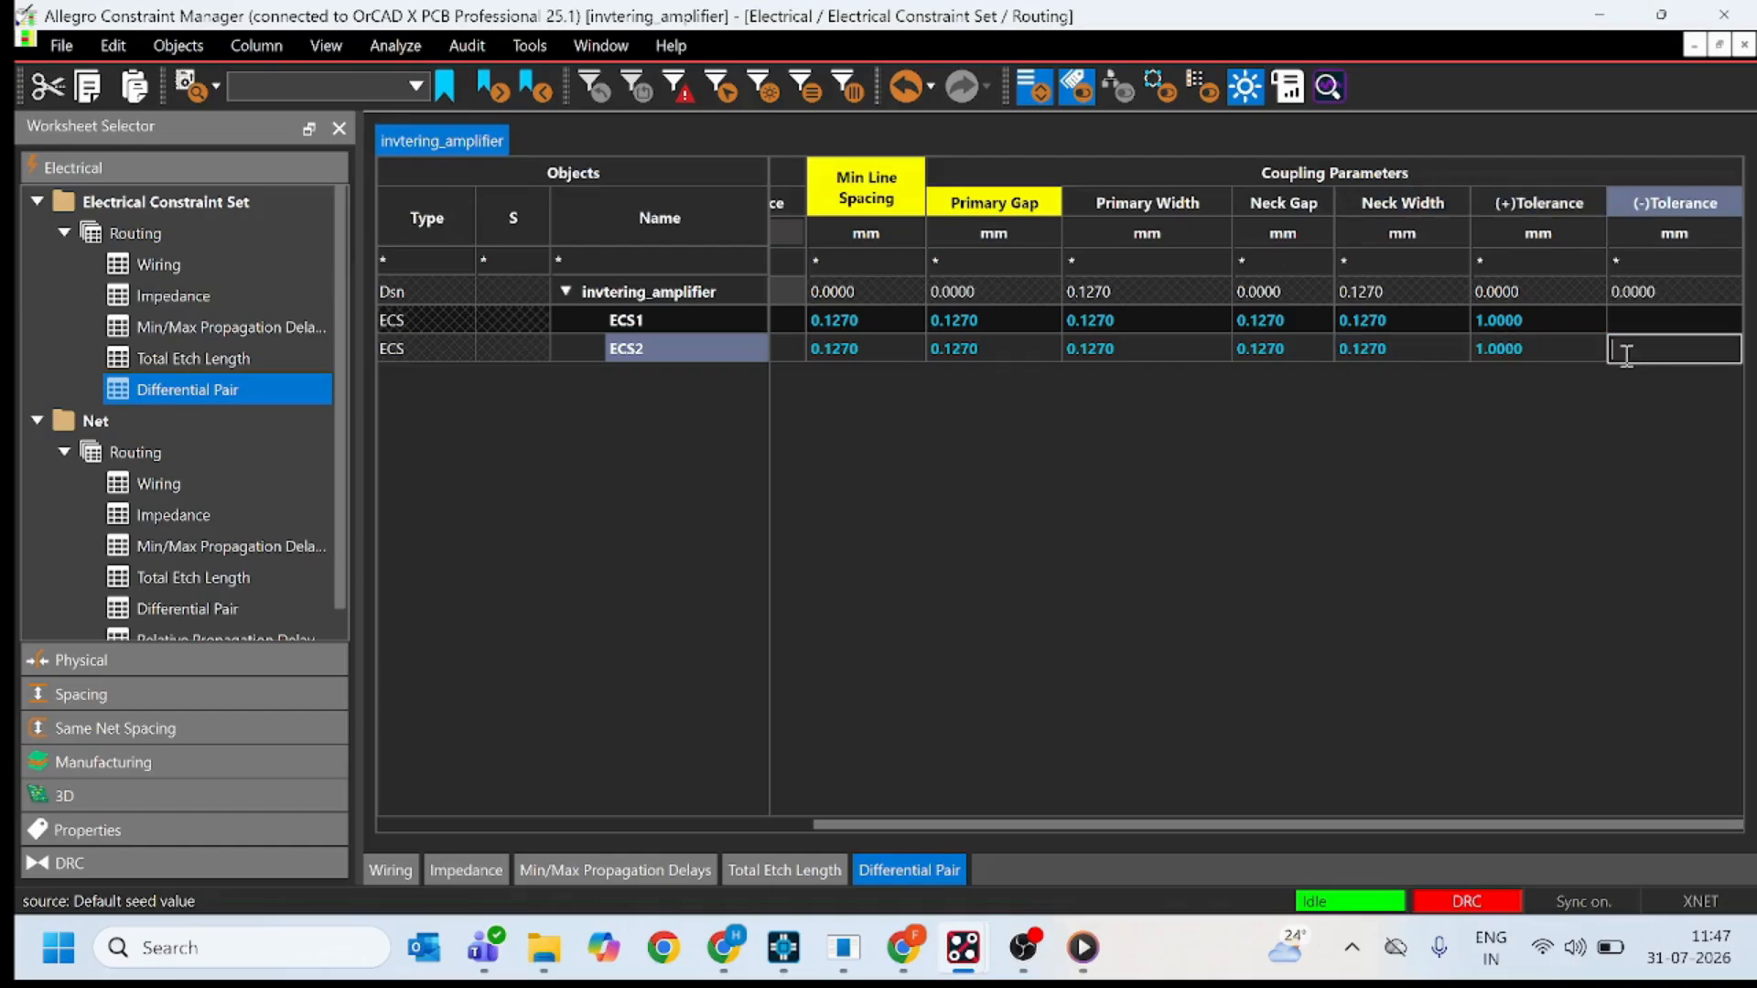
pyautogui.write('1')
pyautogui.press('BackSpace')
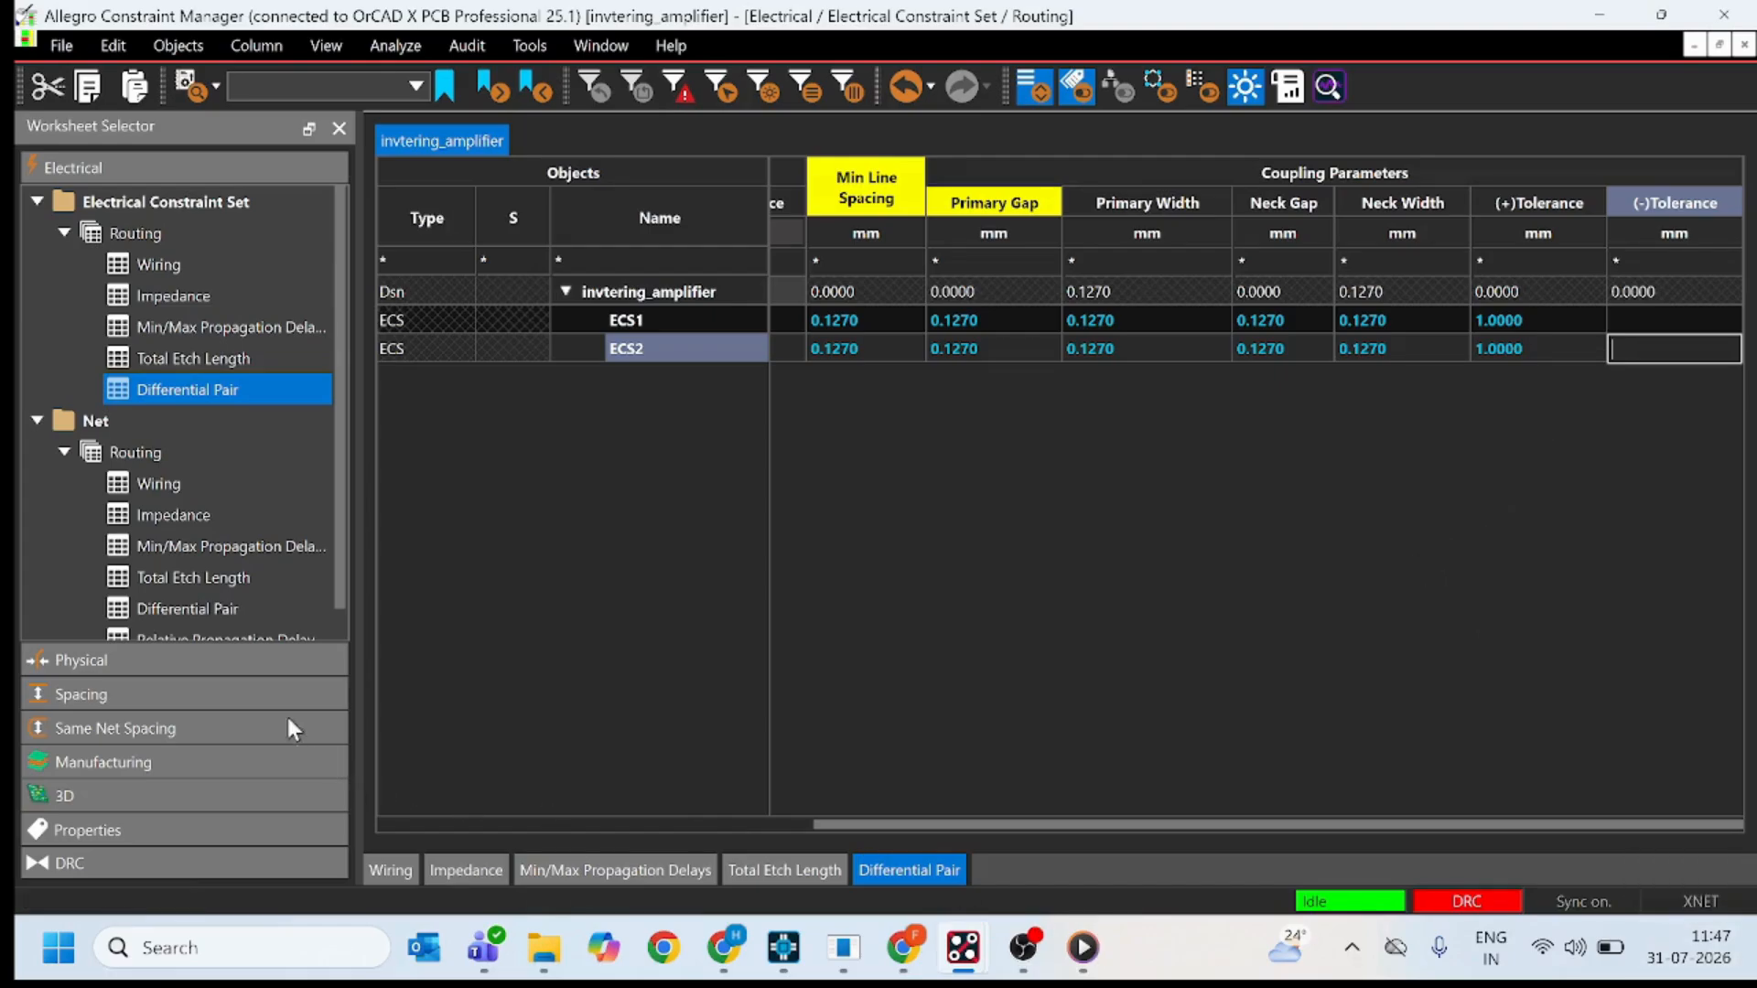
pyautogui.click(635, 348)
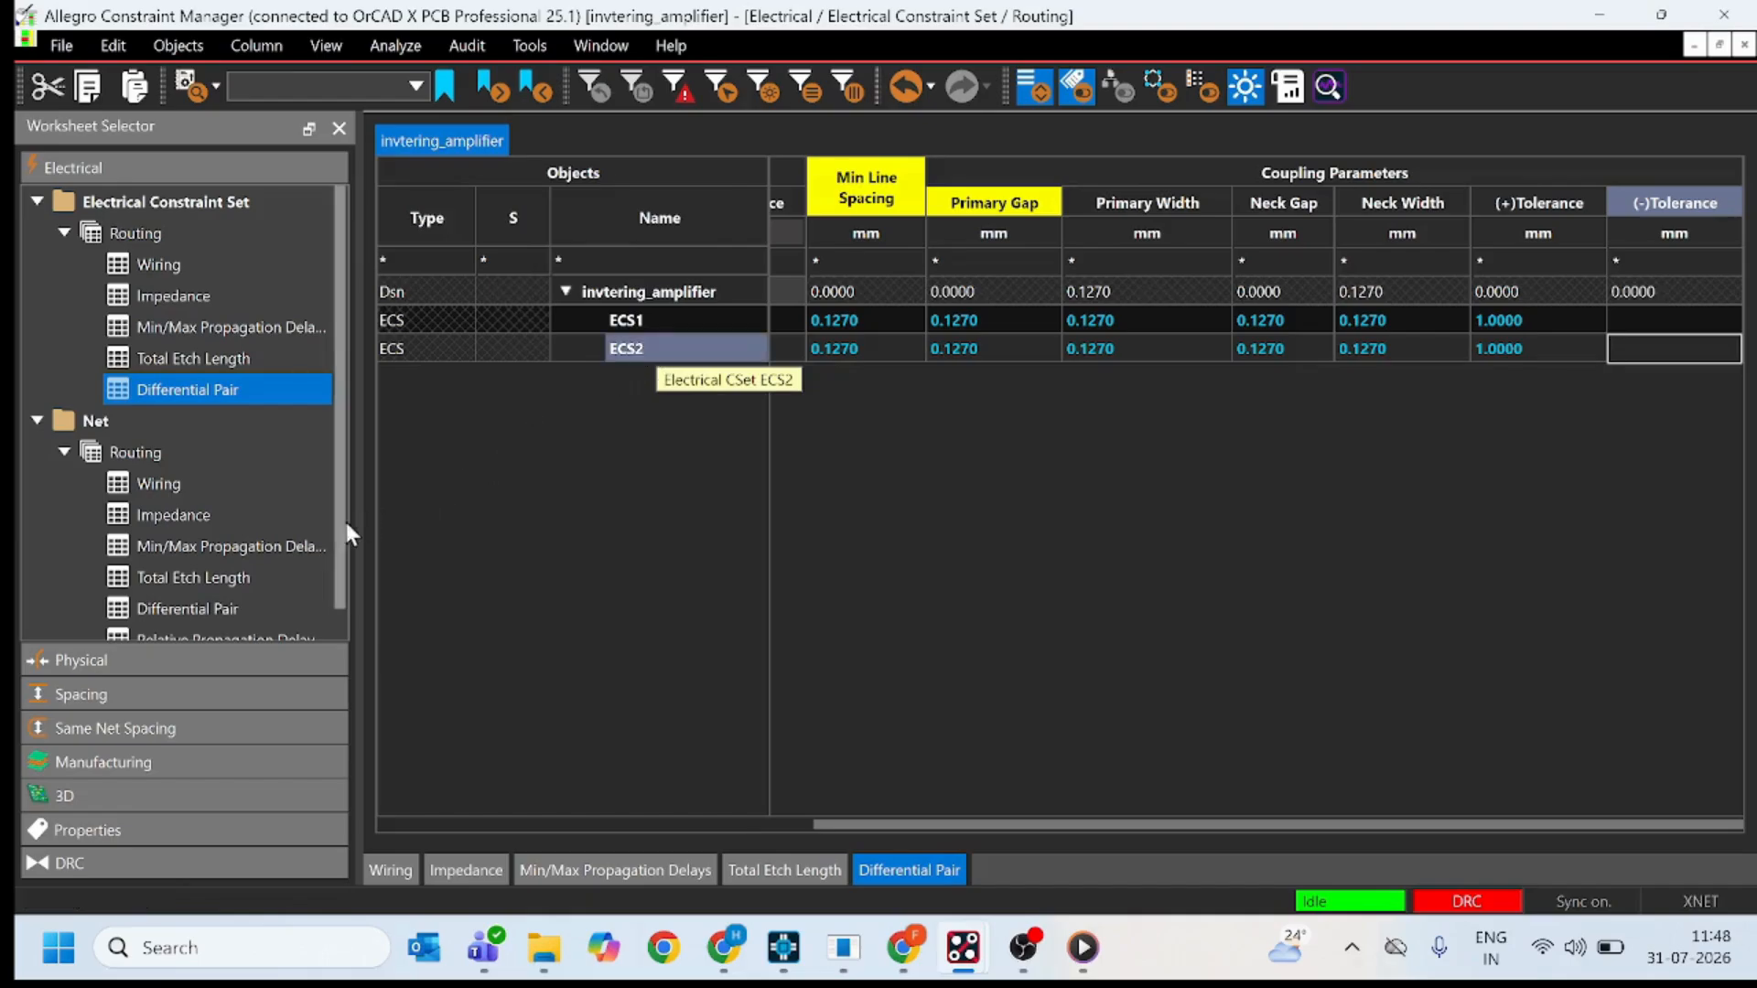
# Assign ECS2 as the referenced electrical constraint set of net +P in the net Impedance worksheet.
pyautogui.click(183, 485)
pyautogui.click(208, 509)
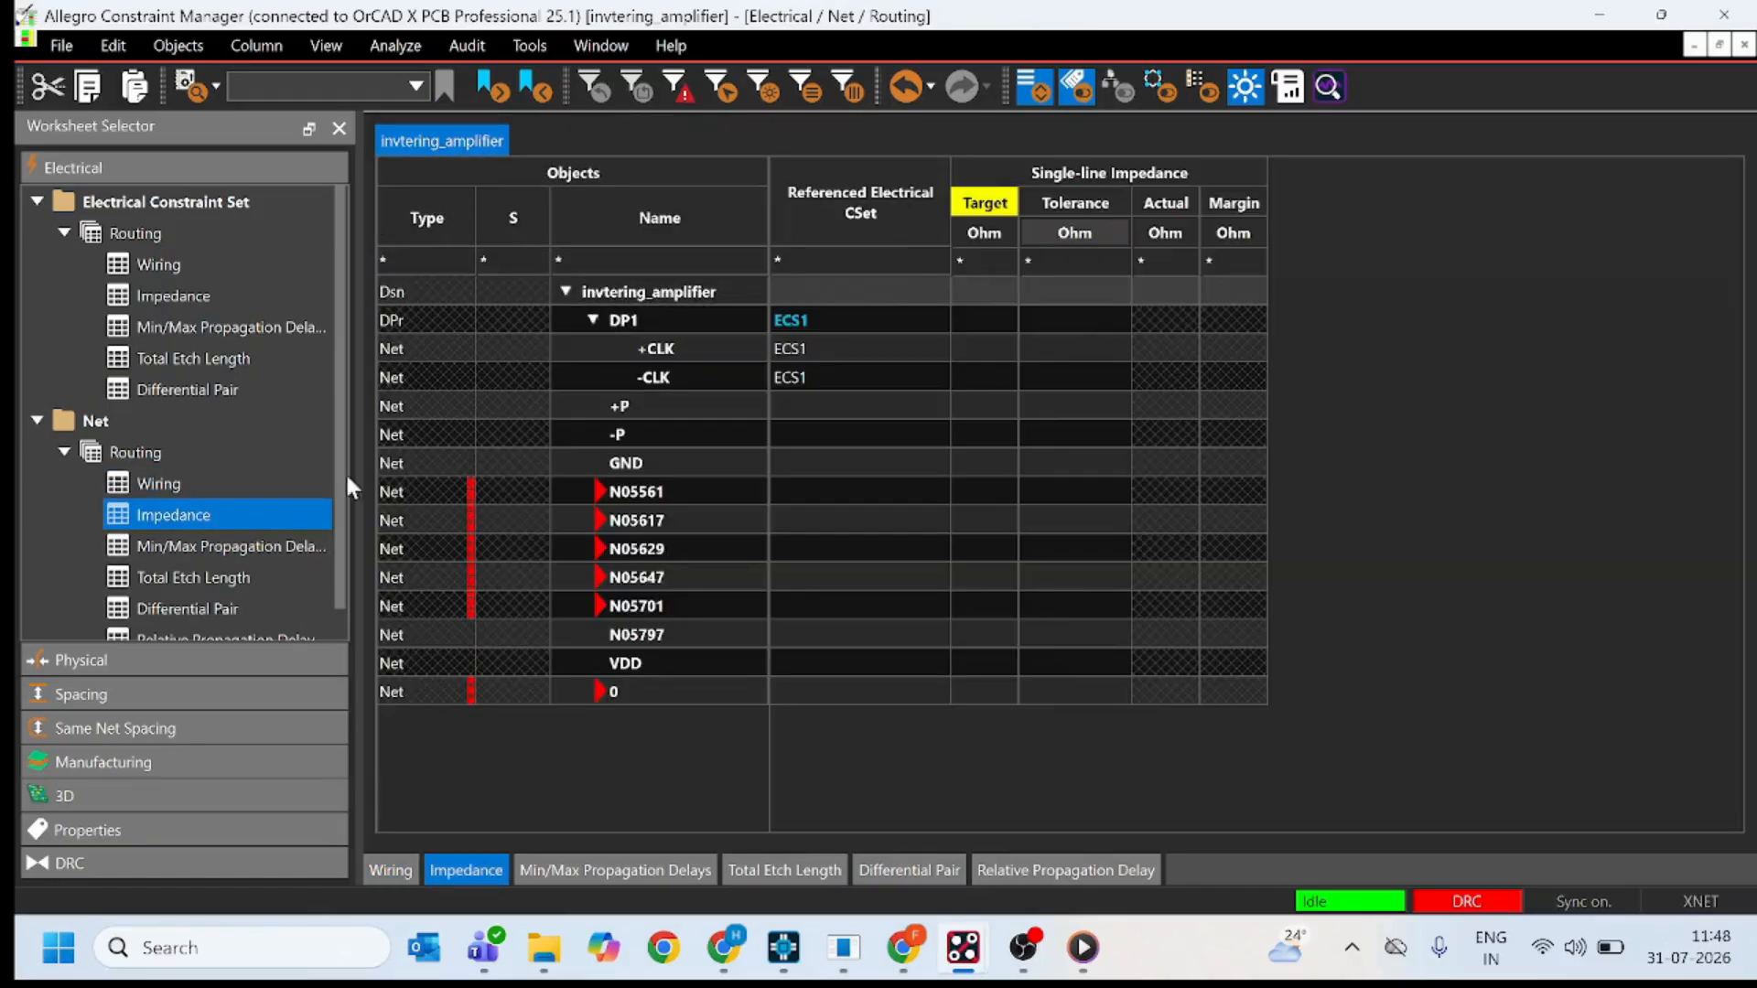
pyautogui.click(829, 404)
pyautogui.click(826, 399)
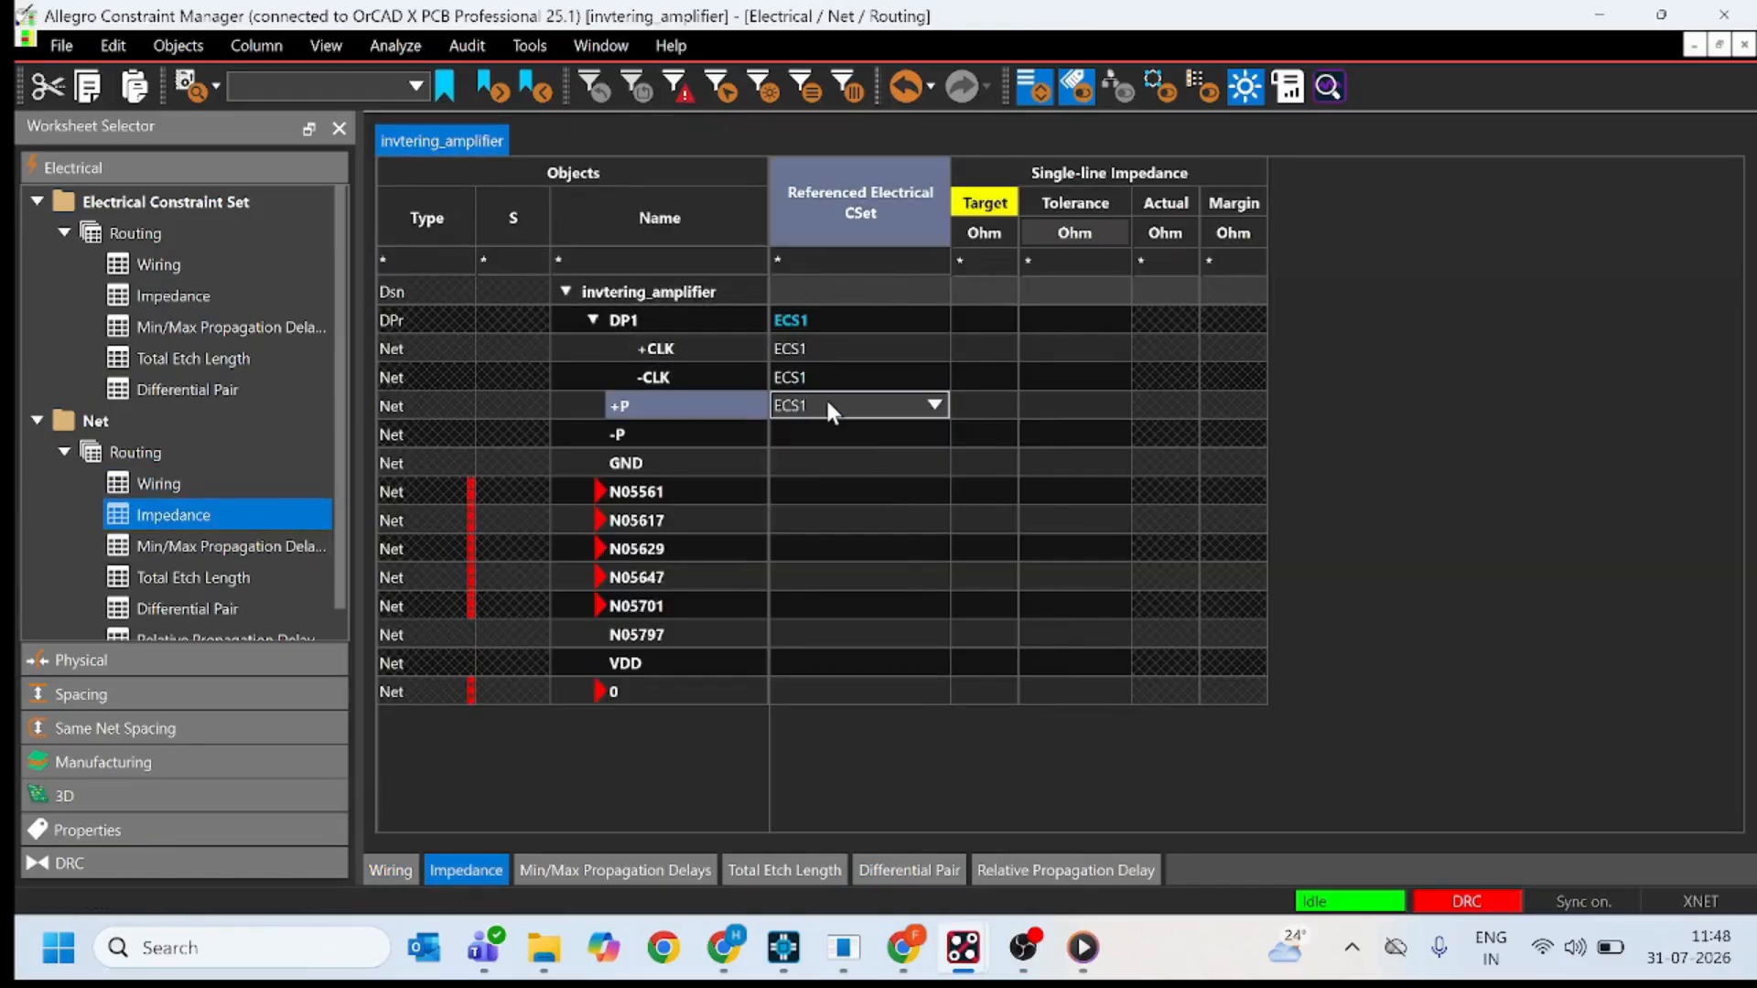
pyautogui.click(826, 397)
pyautogui.click(831, 448)
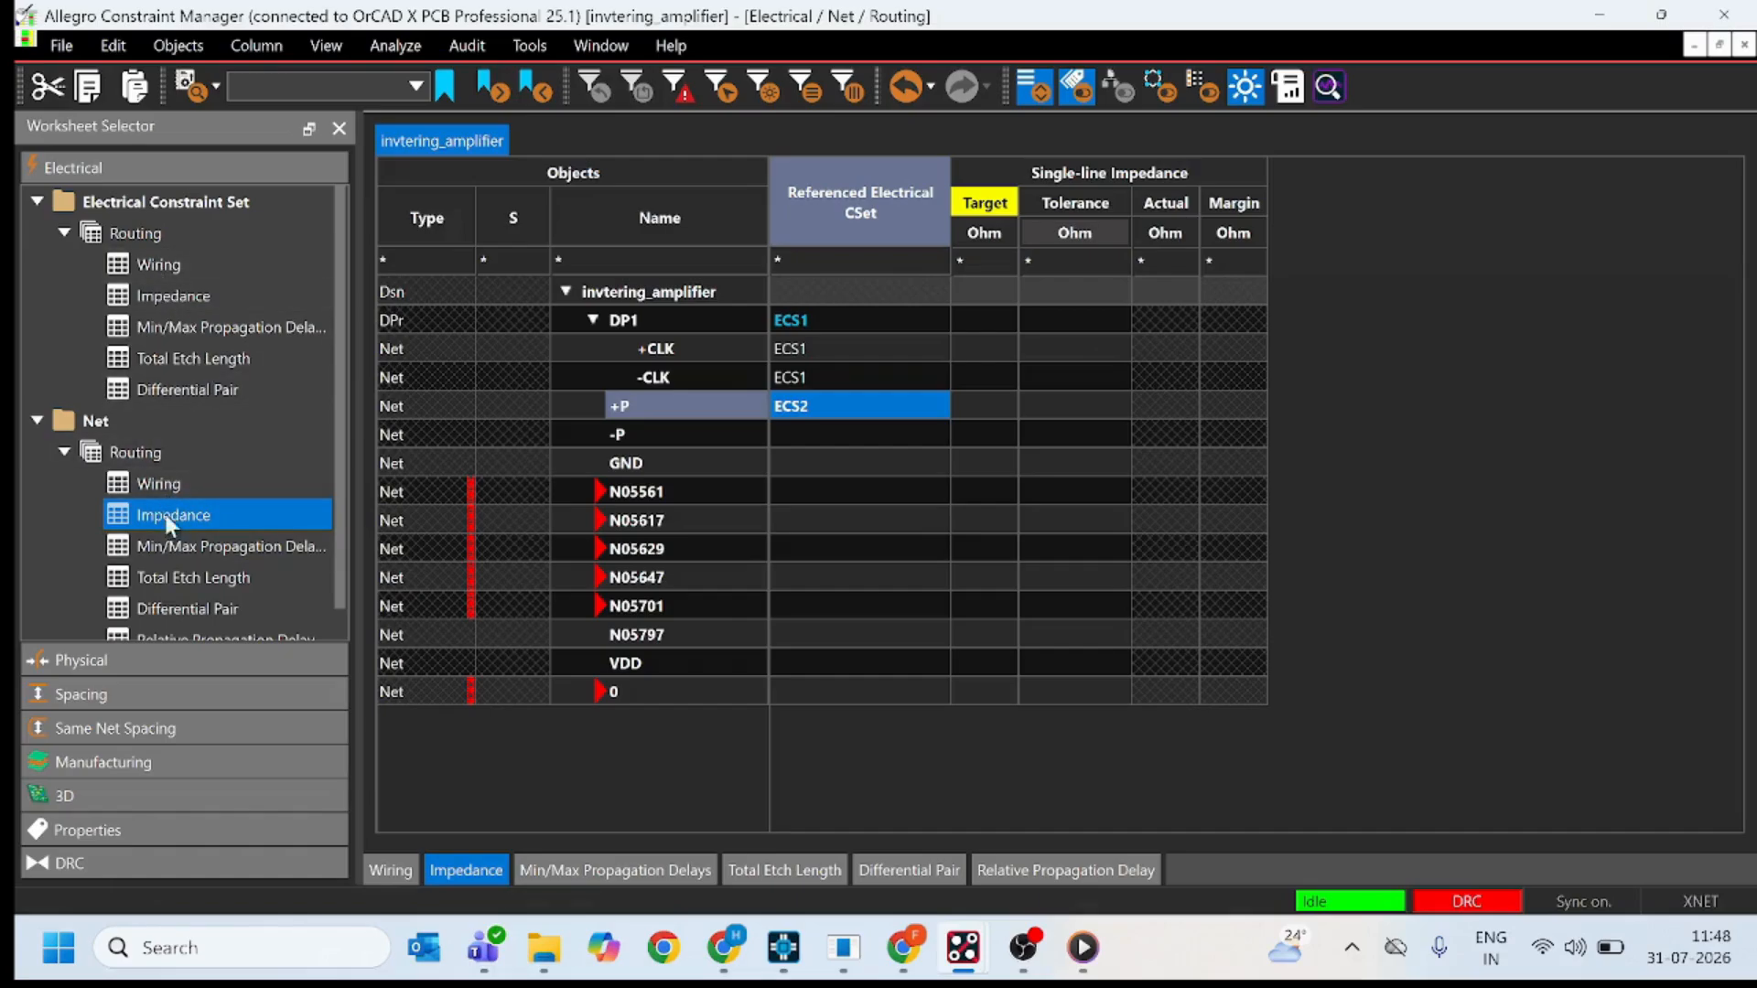
# Create a differential pair named DP2 from nets +P and -P in the net Differential Pair worksheet.
pyautogui.click(172, 290)
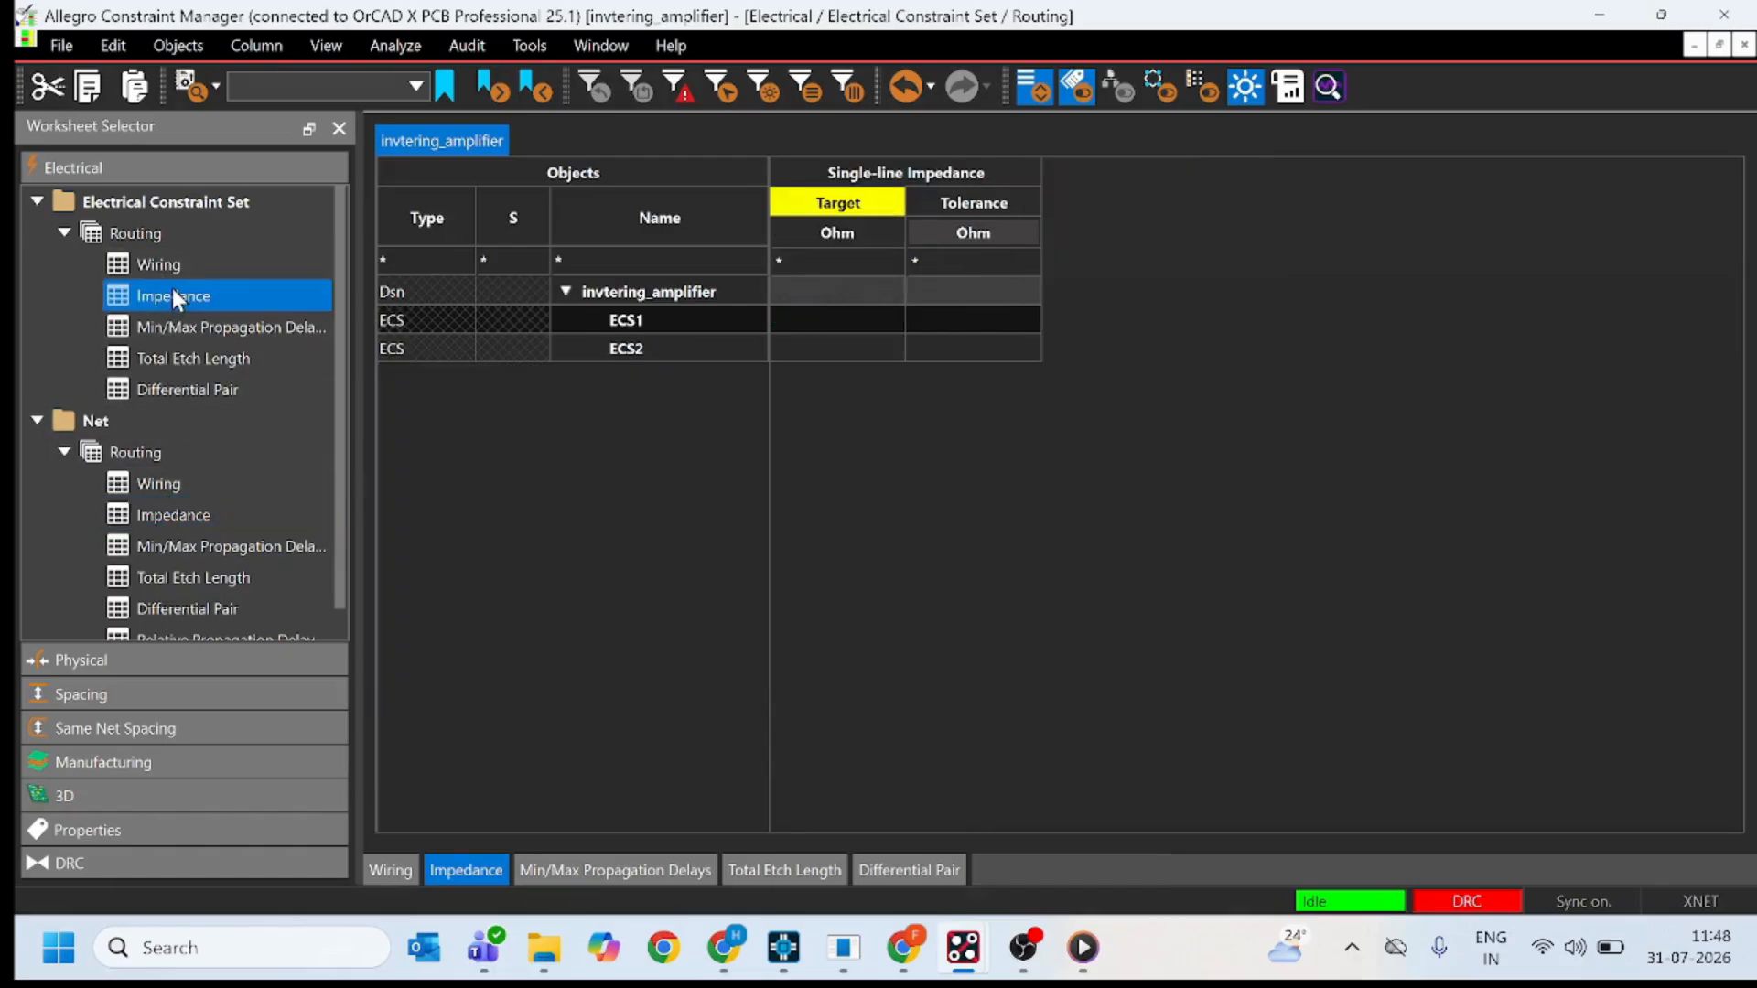
pyautogui.scroll(-1, 169, 583)
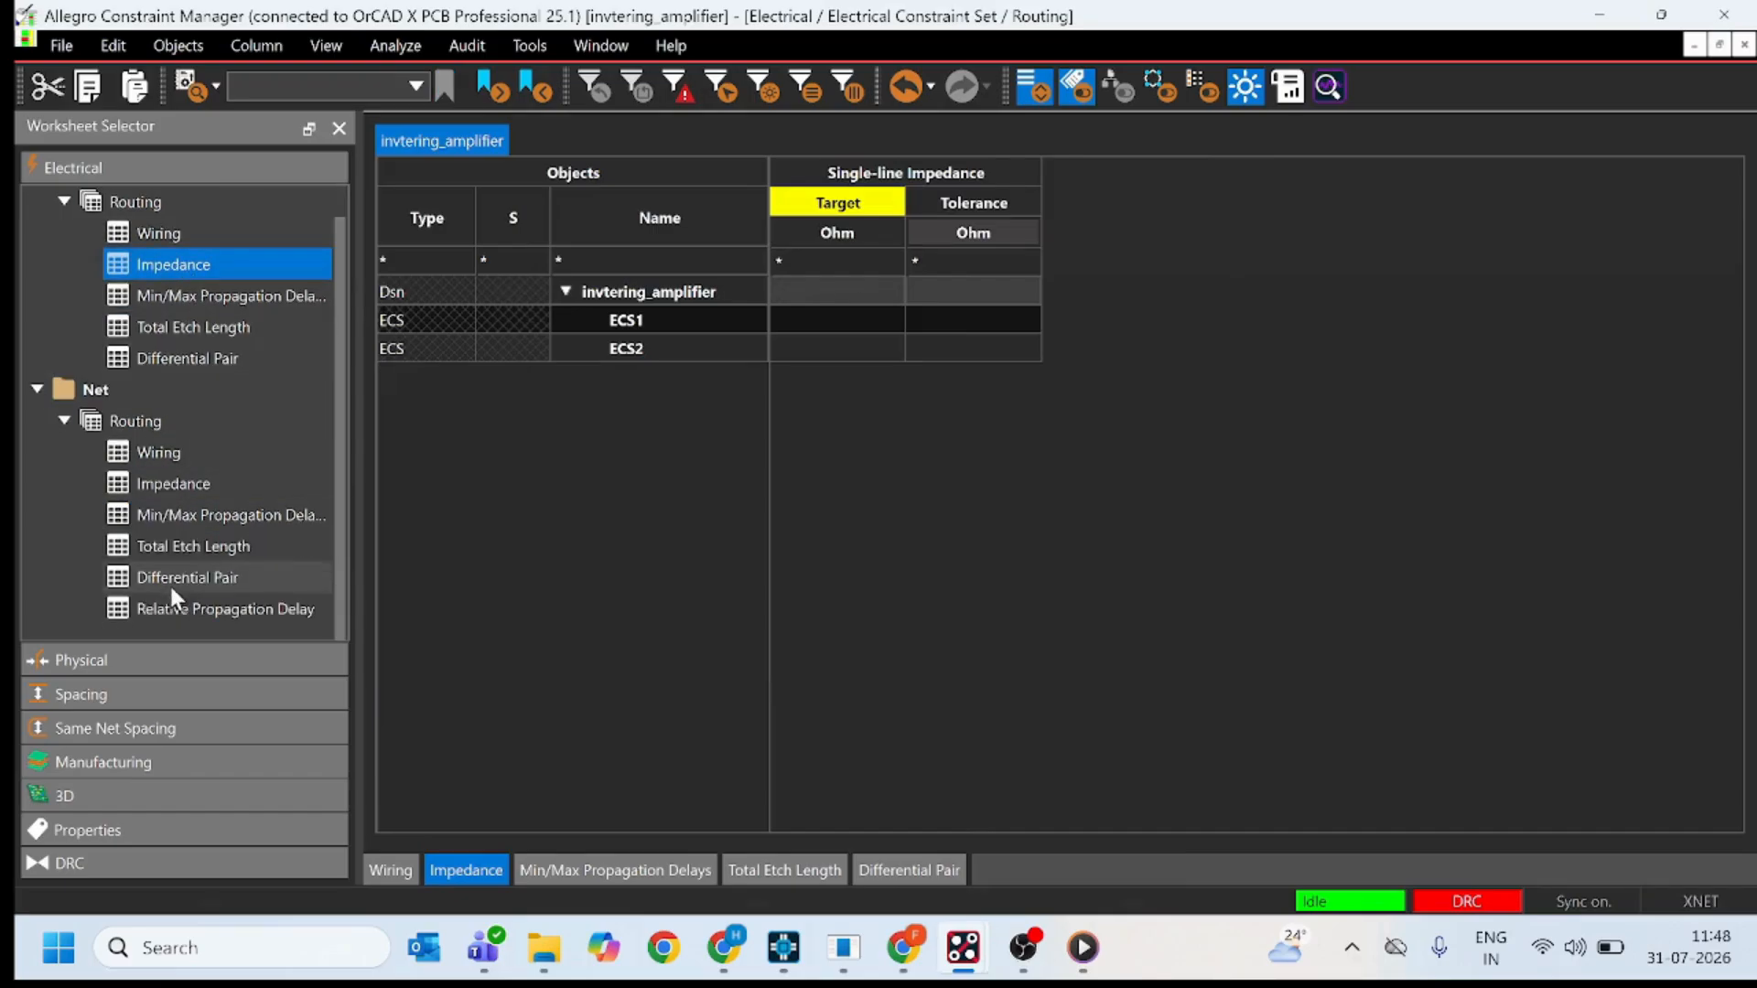
pyautogui.click(186, 574)
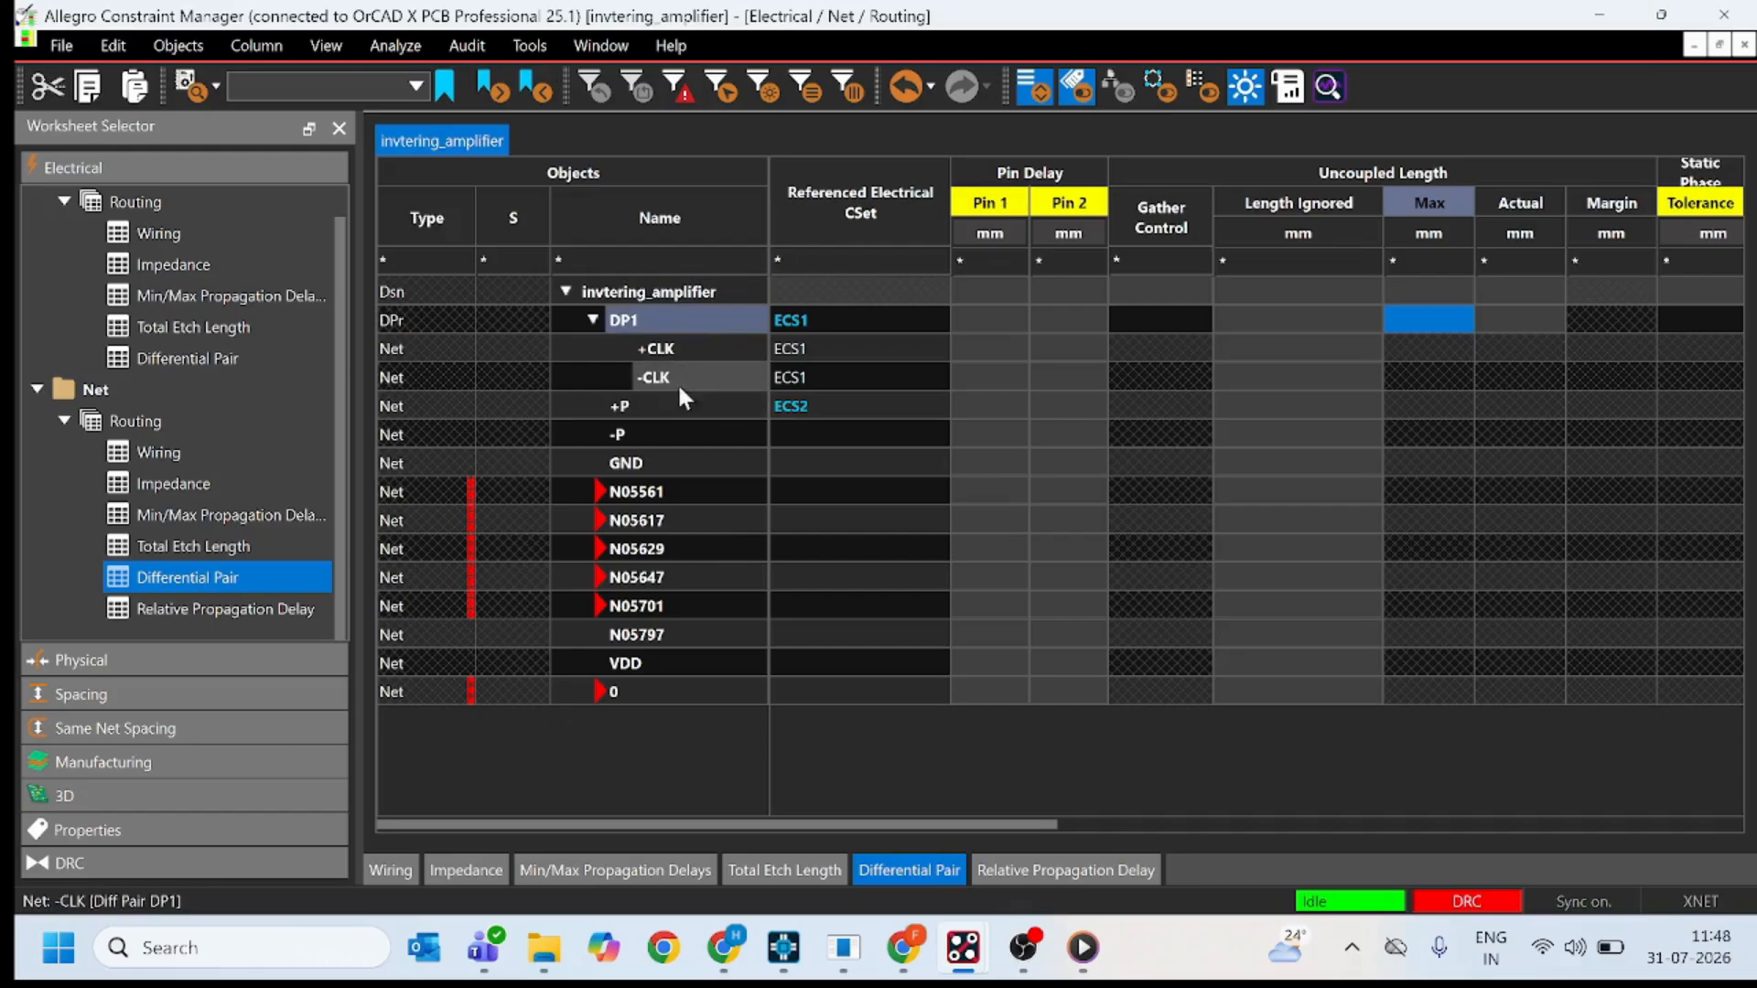
pyautogui.click(699, 405)
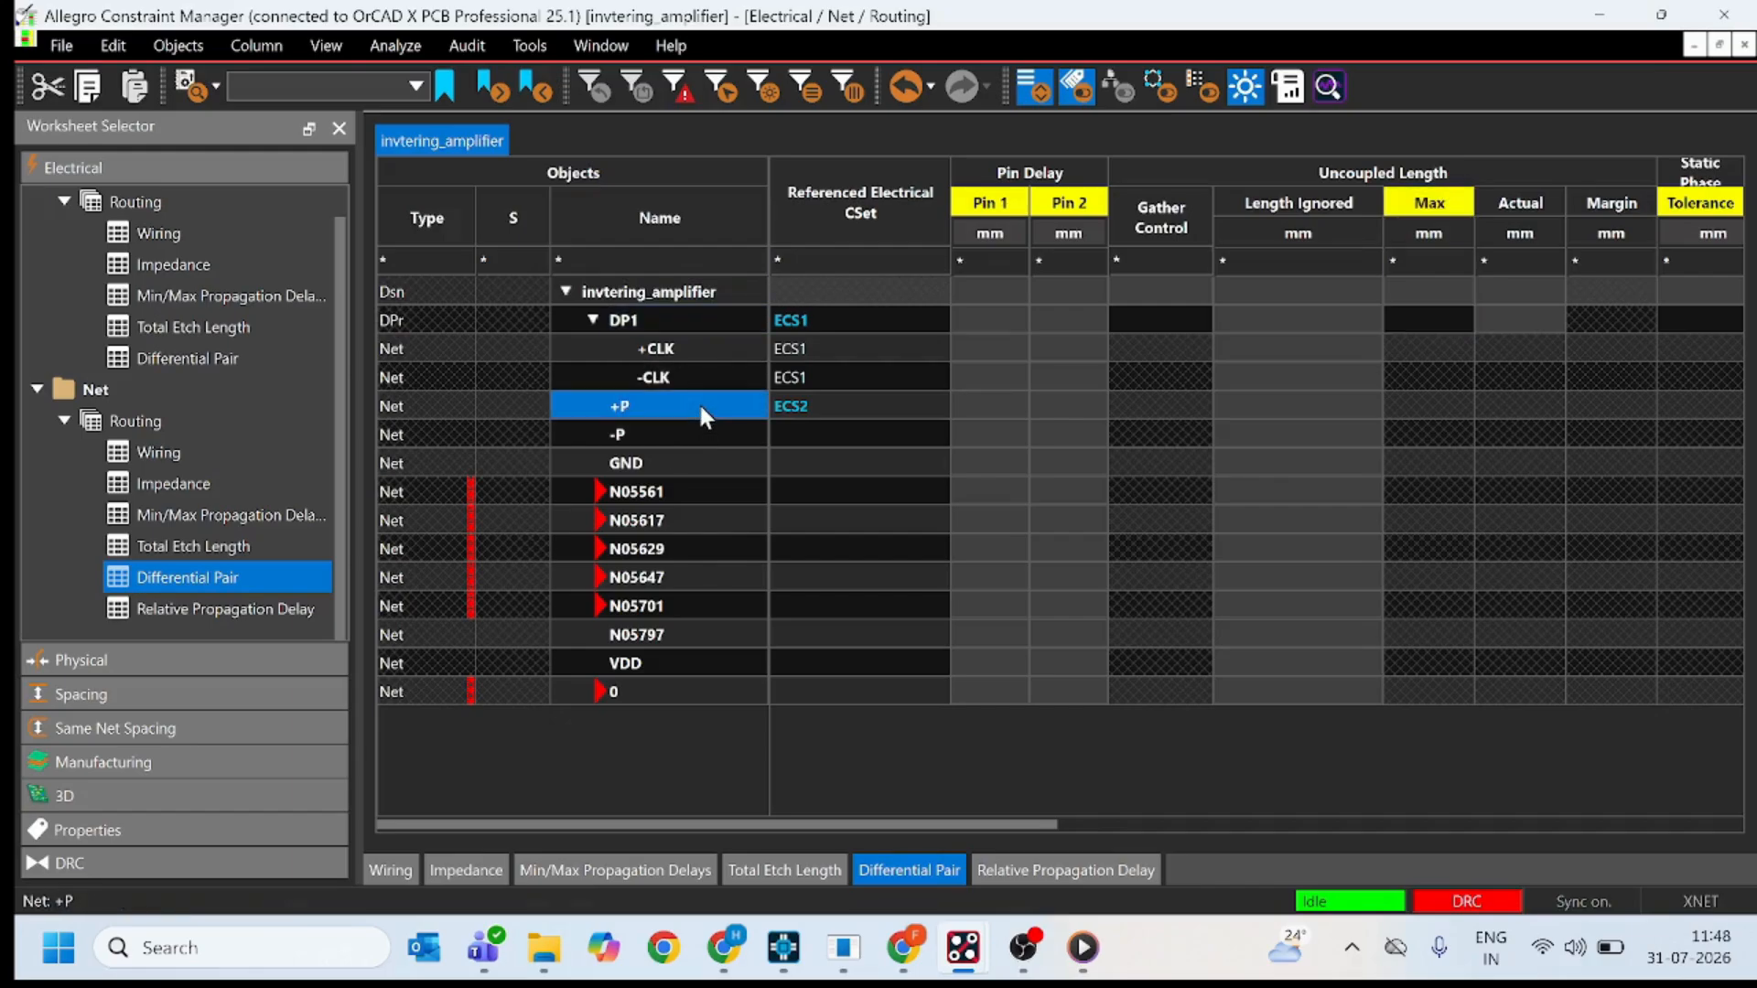
pyautogui.keyDown('ctrl'); pyautogui.click(669, 438); pyautogui.keyUp('ctrl')
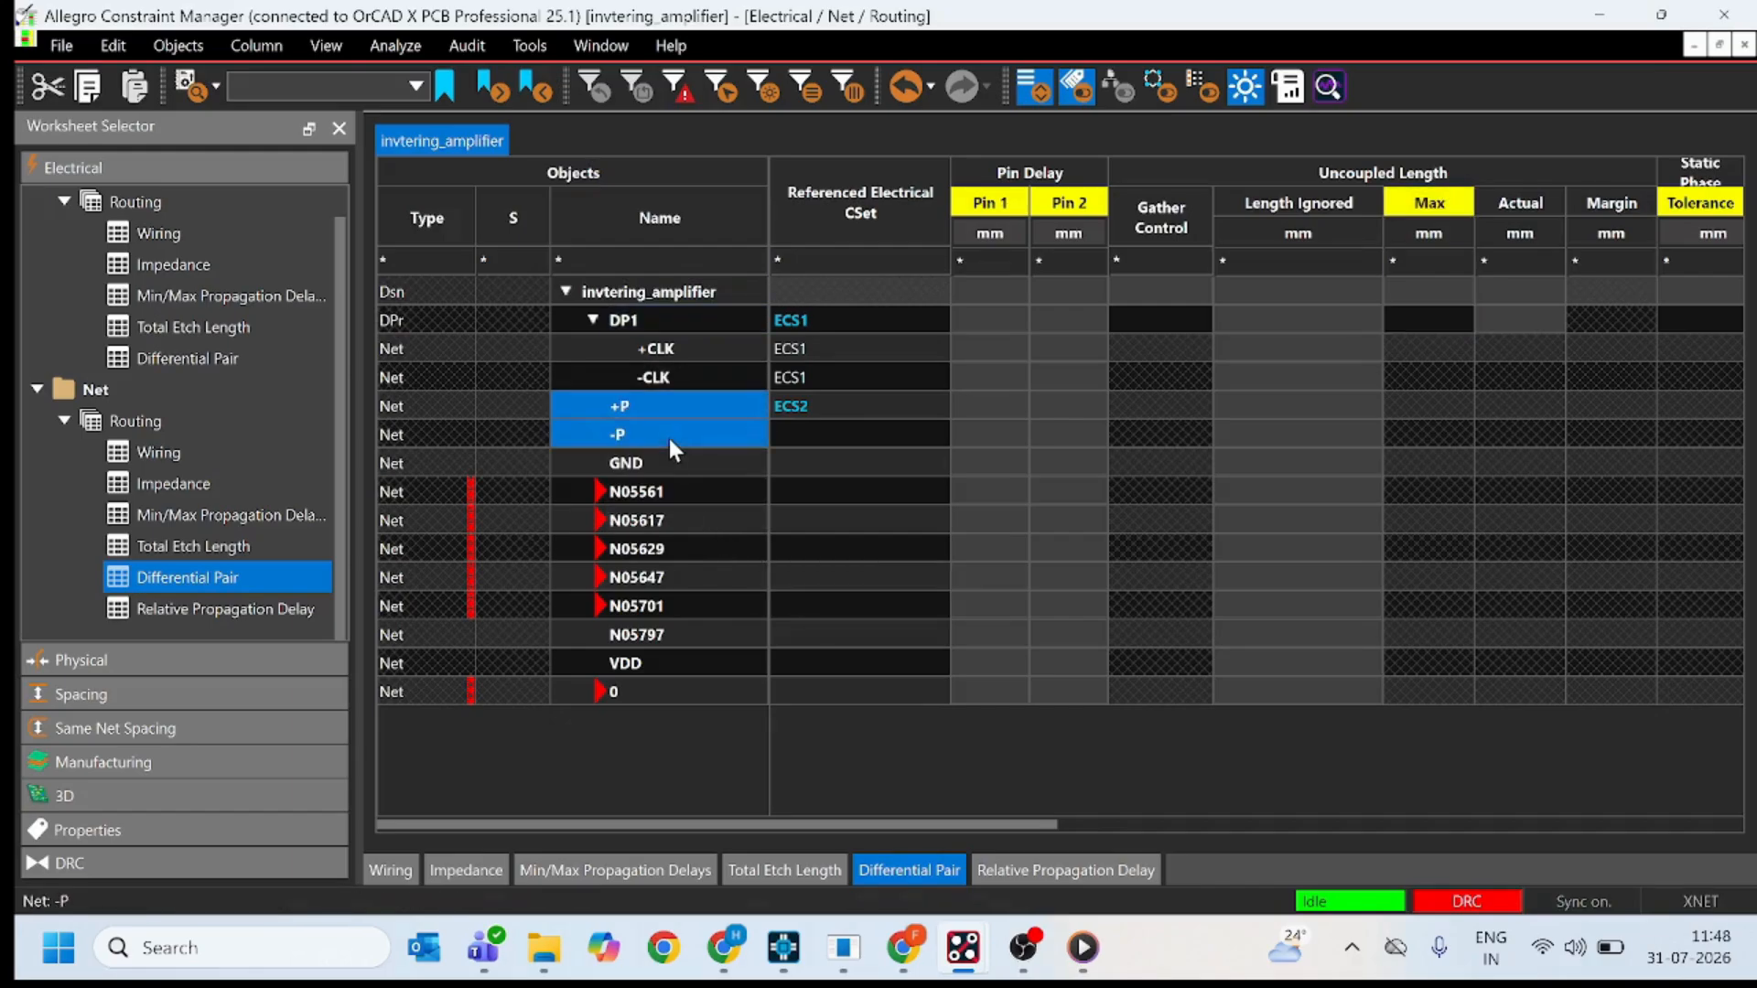
pyautogui.rightClick(668, 438)
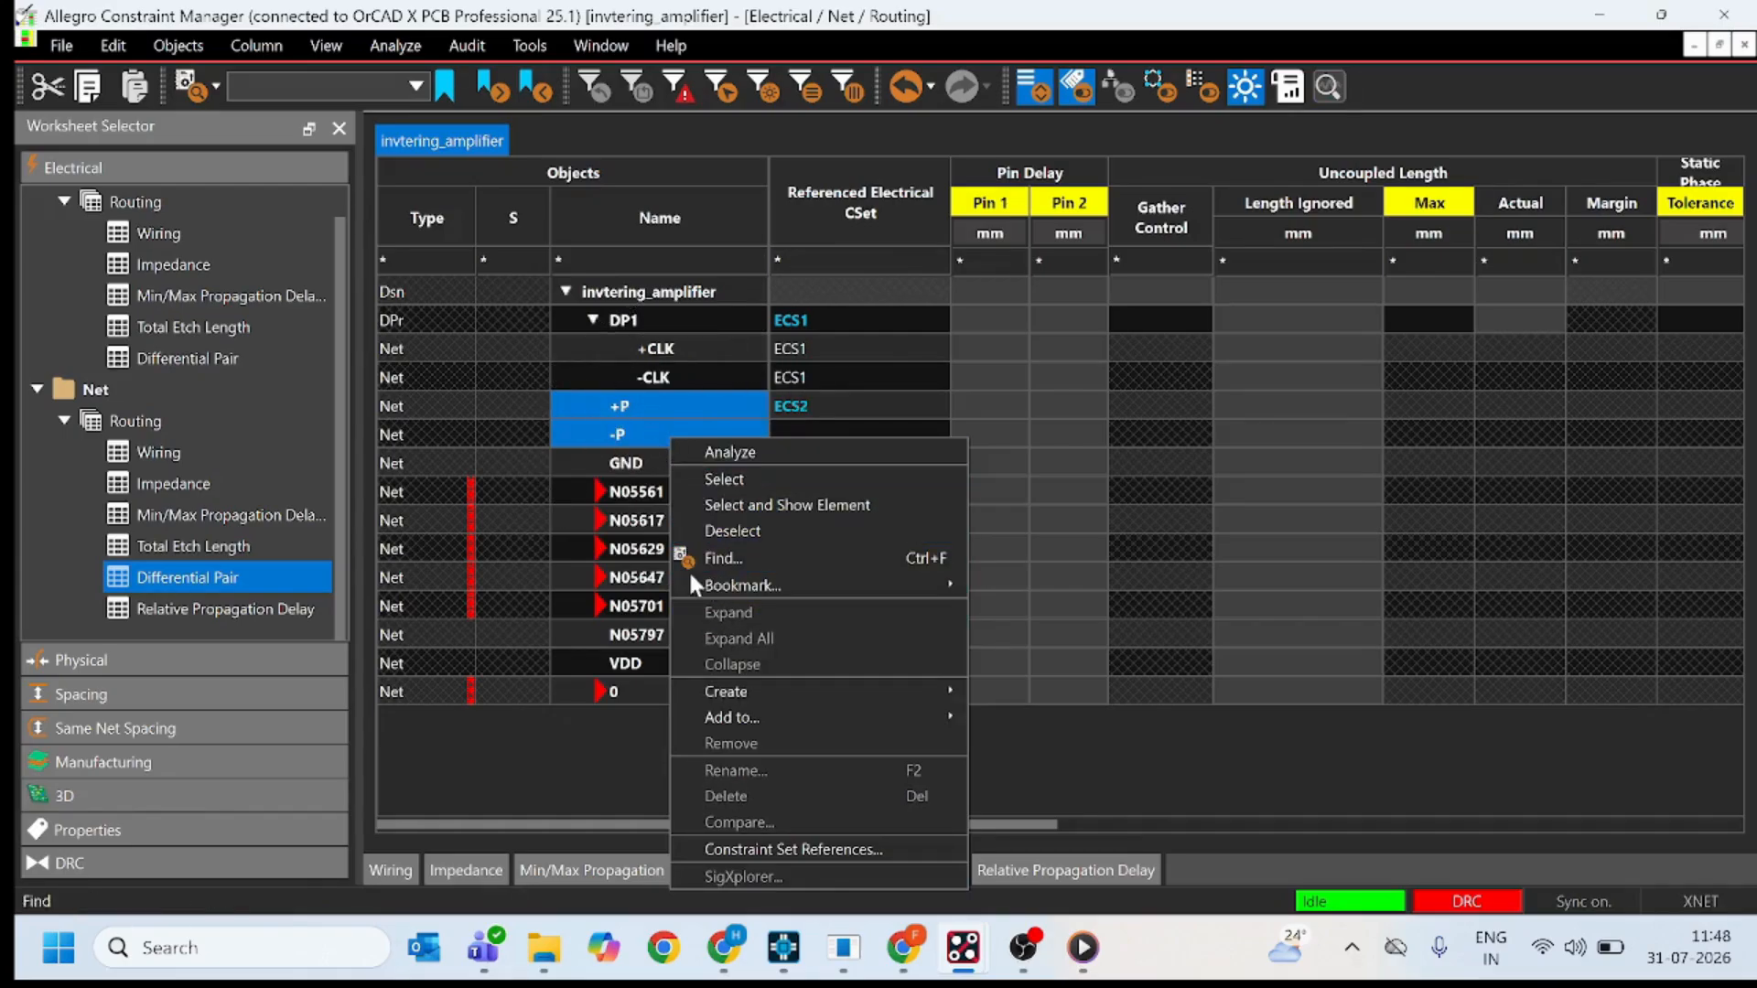
pyautogui.moveTo(752, 690)
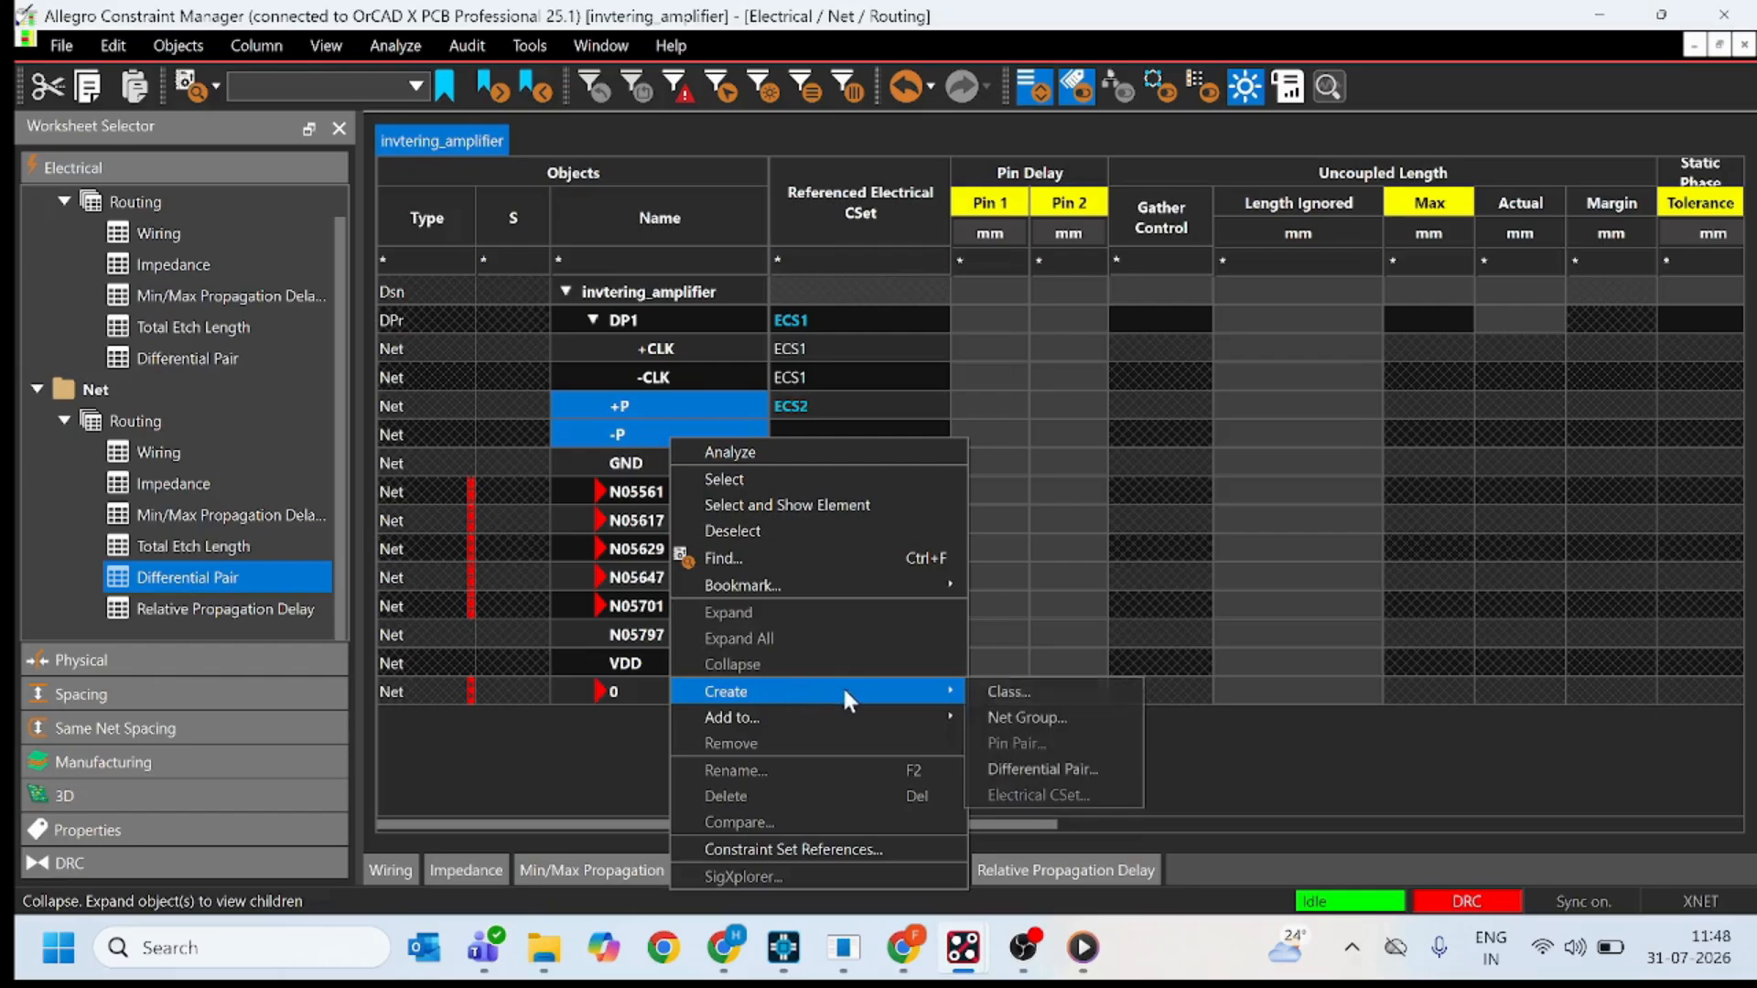
pyautogui.click(1020, 765)
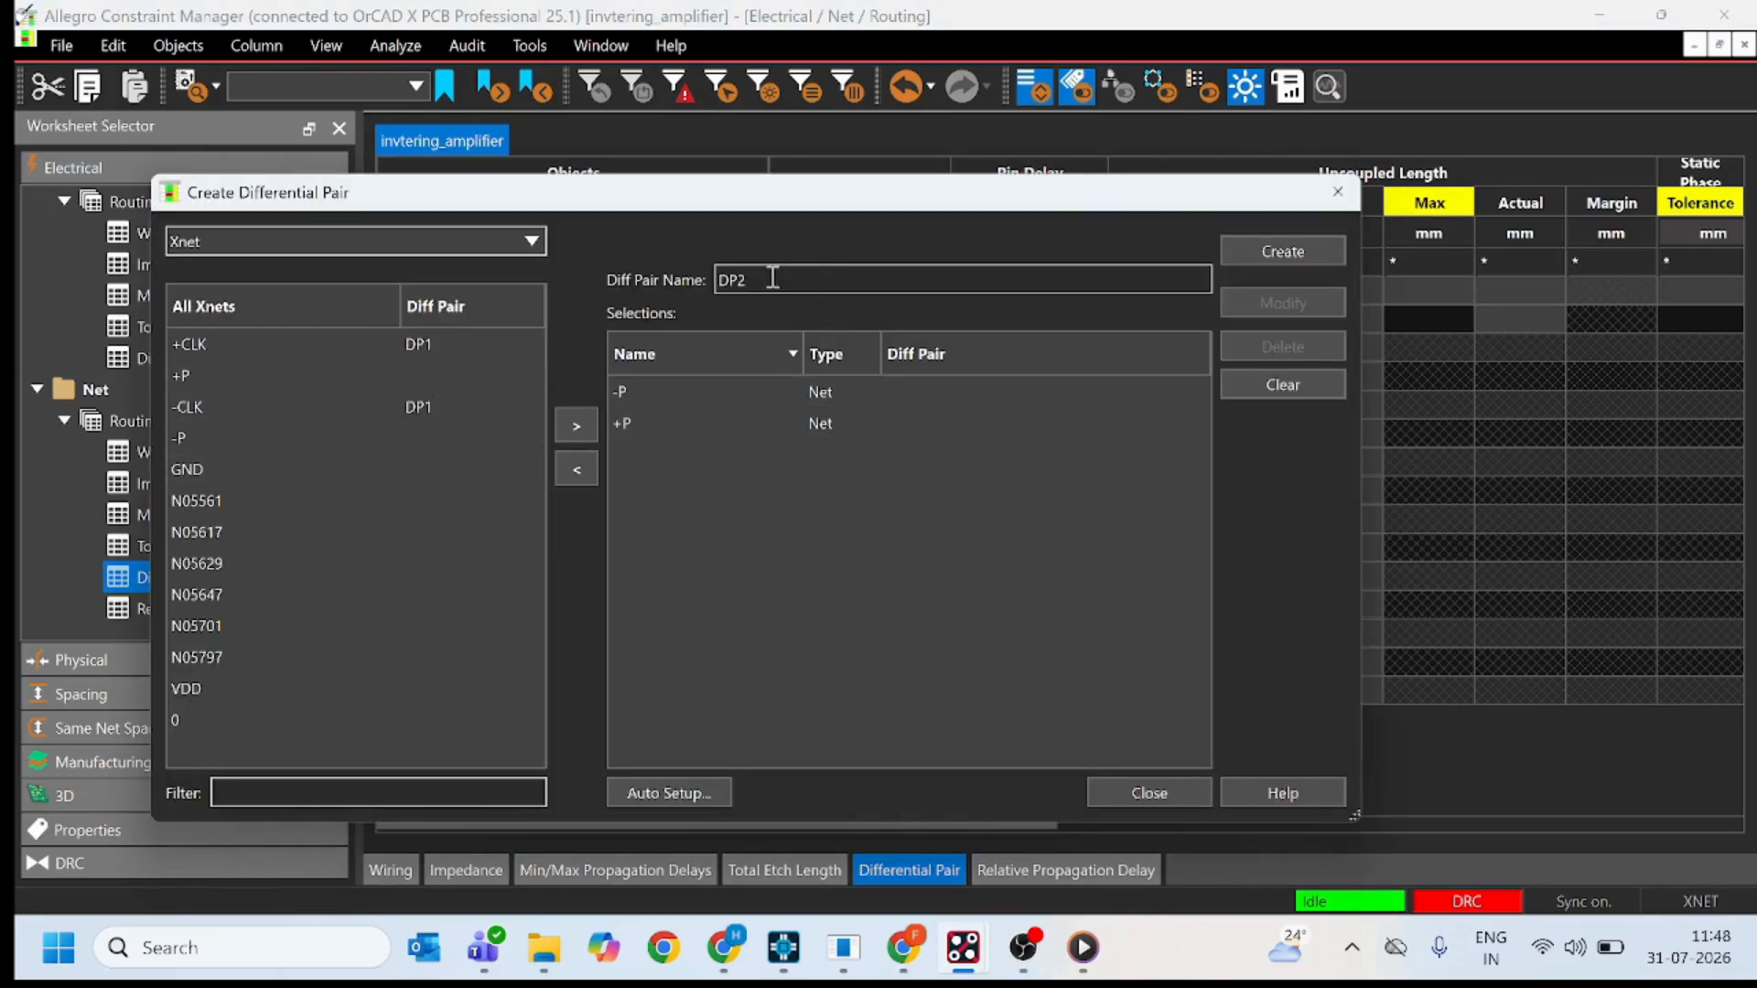
pyautogui.click(1258, 245)
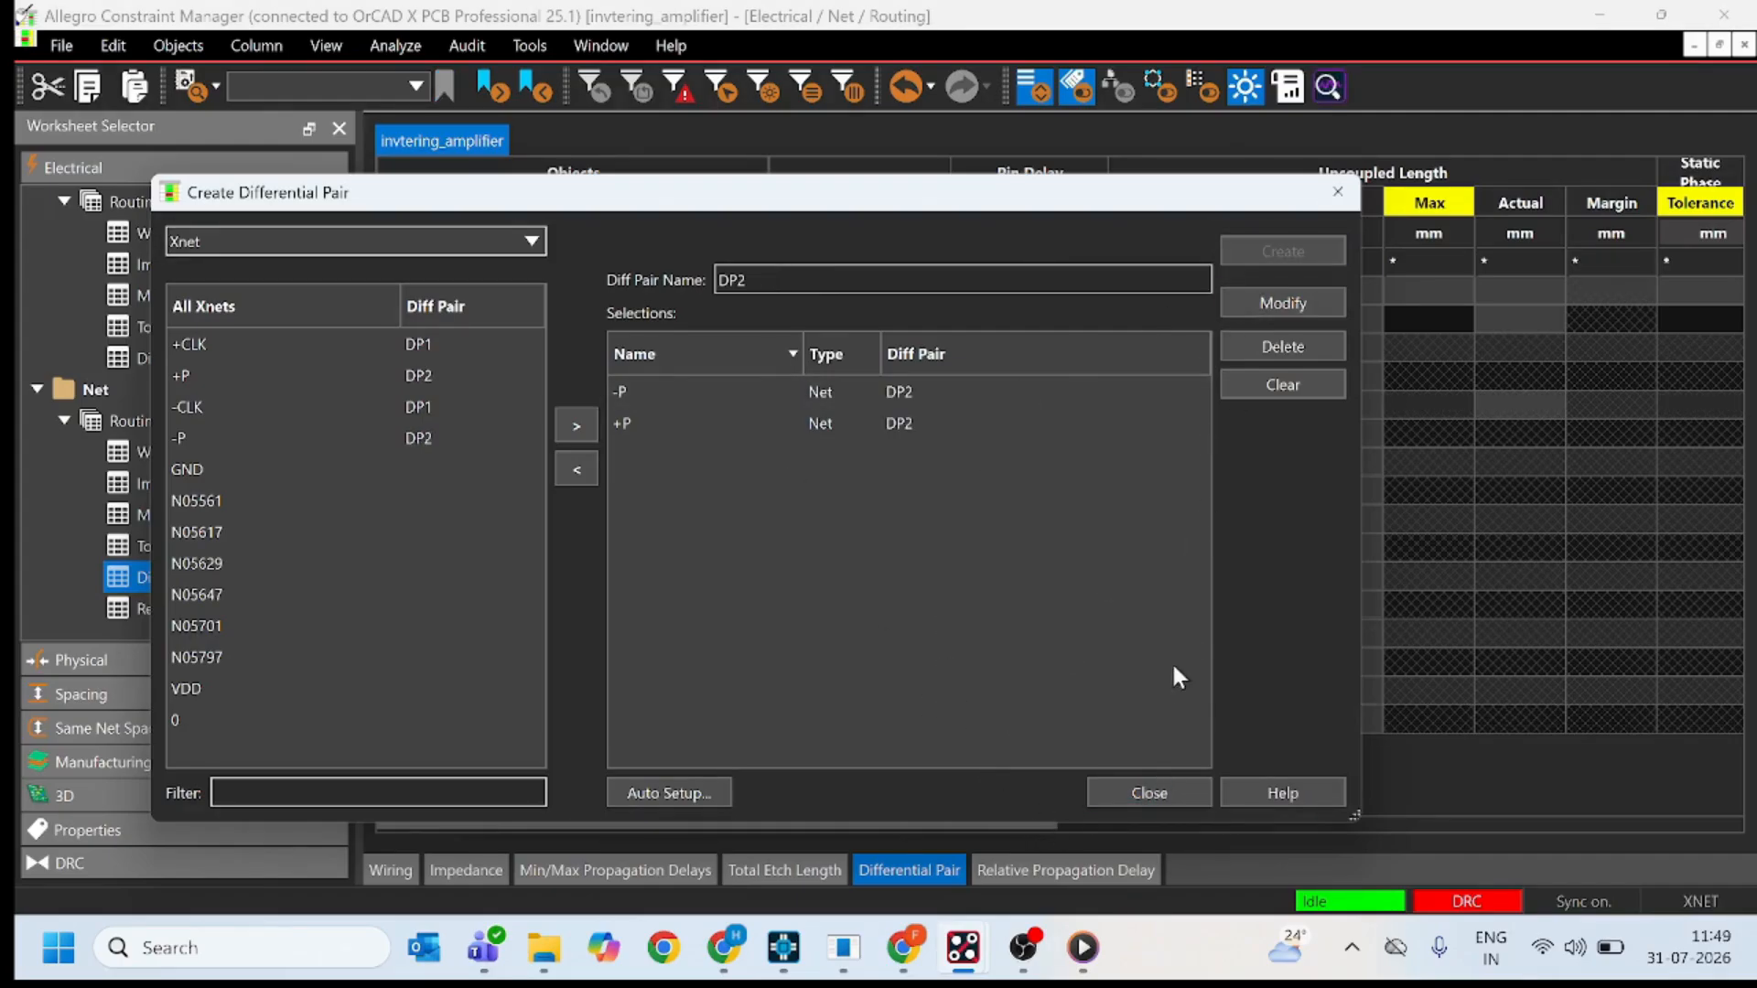
pyautogui.click(1164, 785)
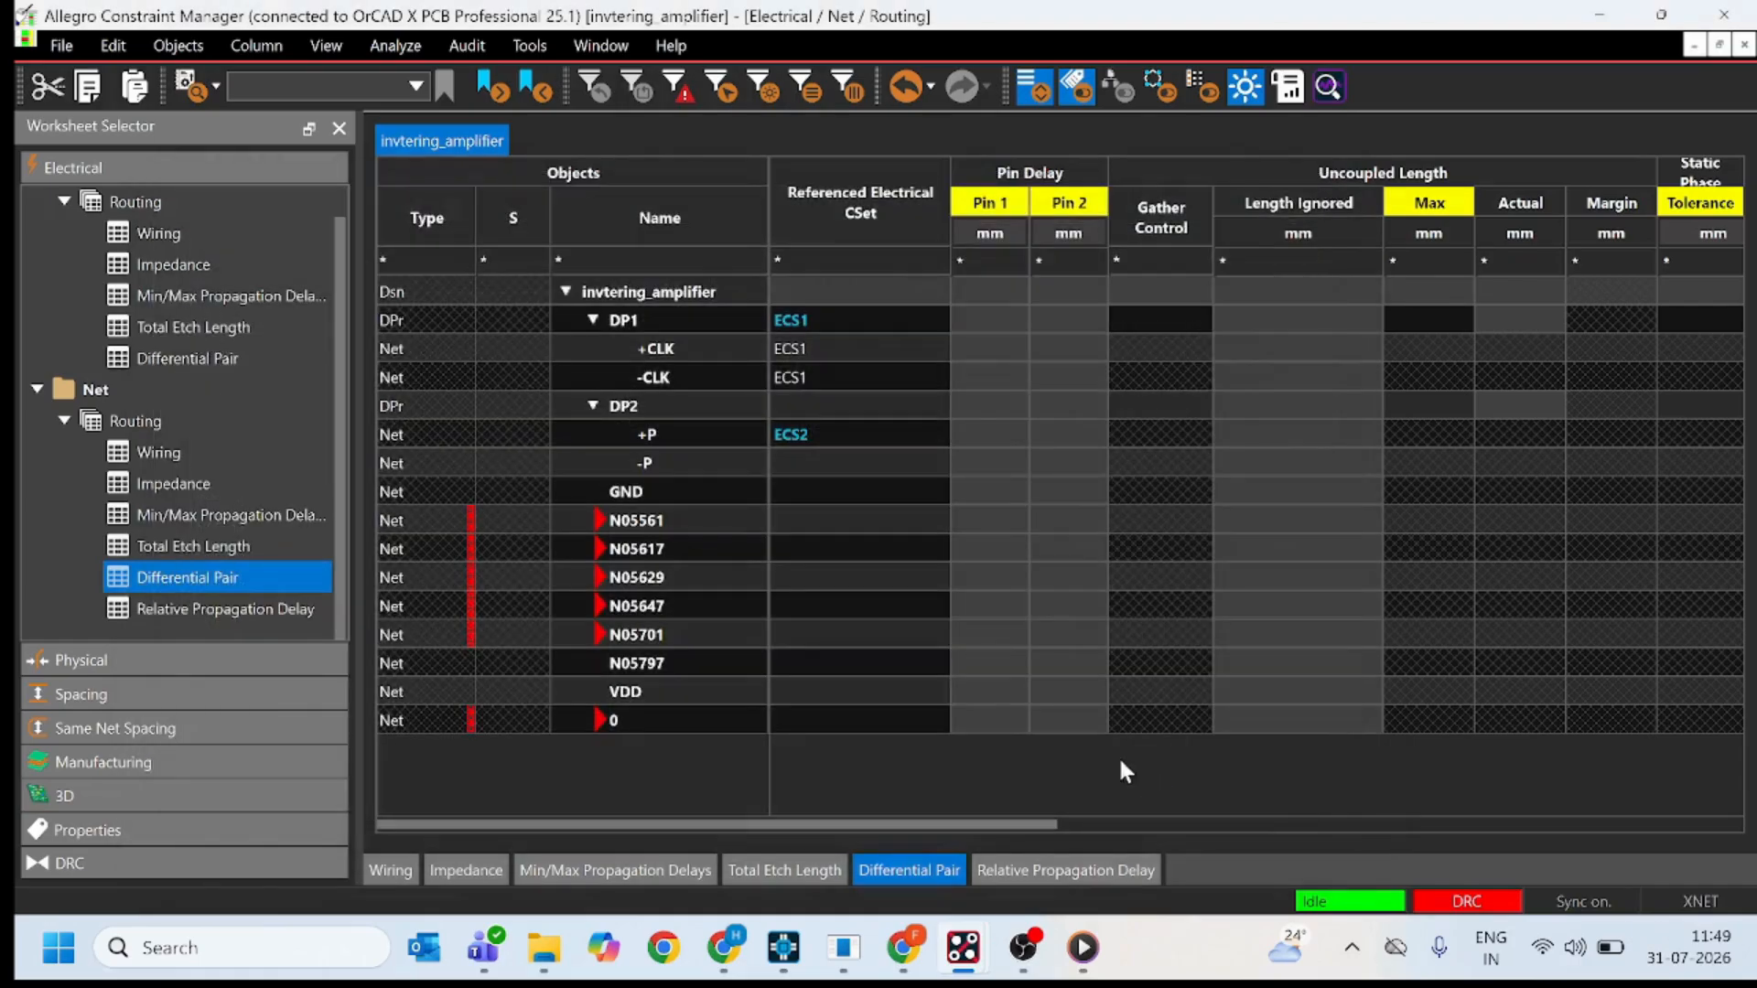
# Assign ECS2 as the referenced electrical constraint set of differential pair DP2.
pyautogui.click(813, 411)
pyautogui.click(823, 441)
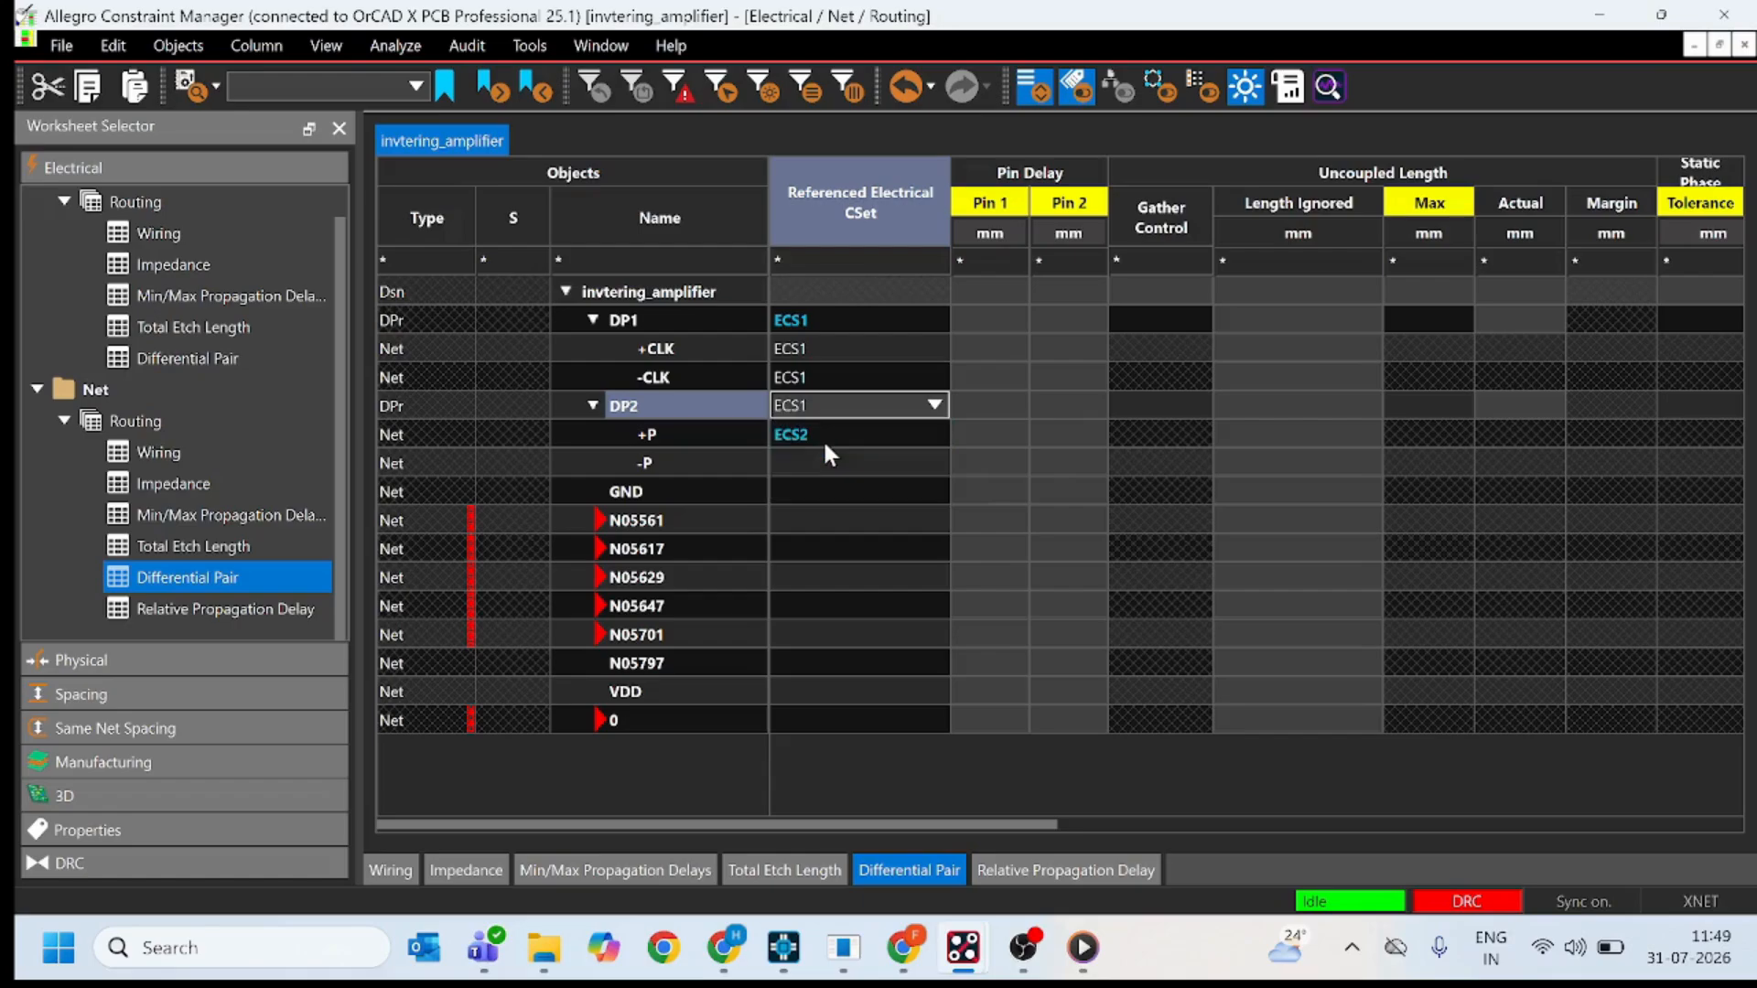
pyautogui.click(855, 436)
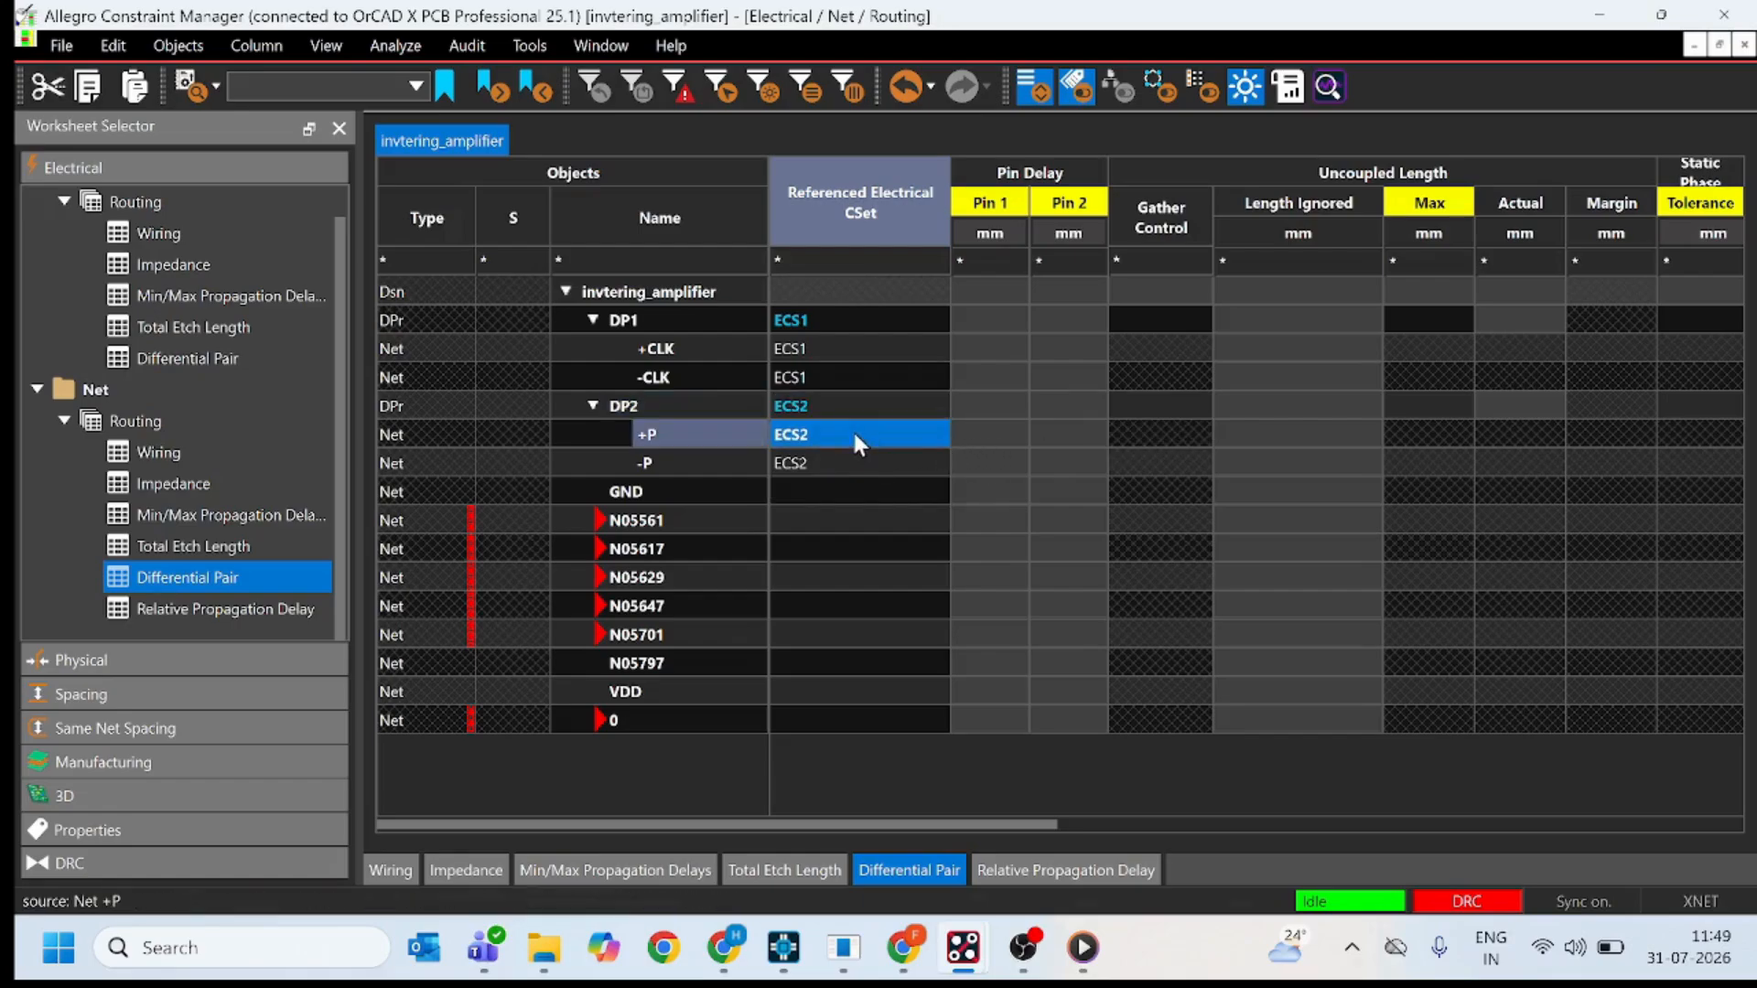
# Check the minimum line spacing and coupling parameters applied to DP2 and its +P and -P nets.
pyautogui.click(854, 435)
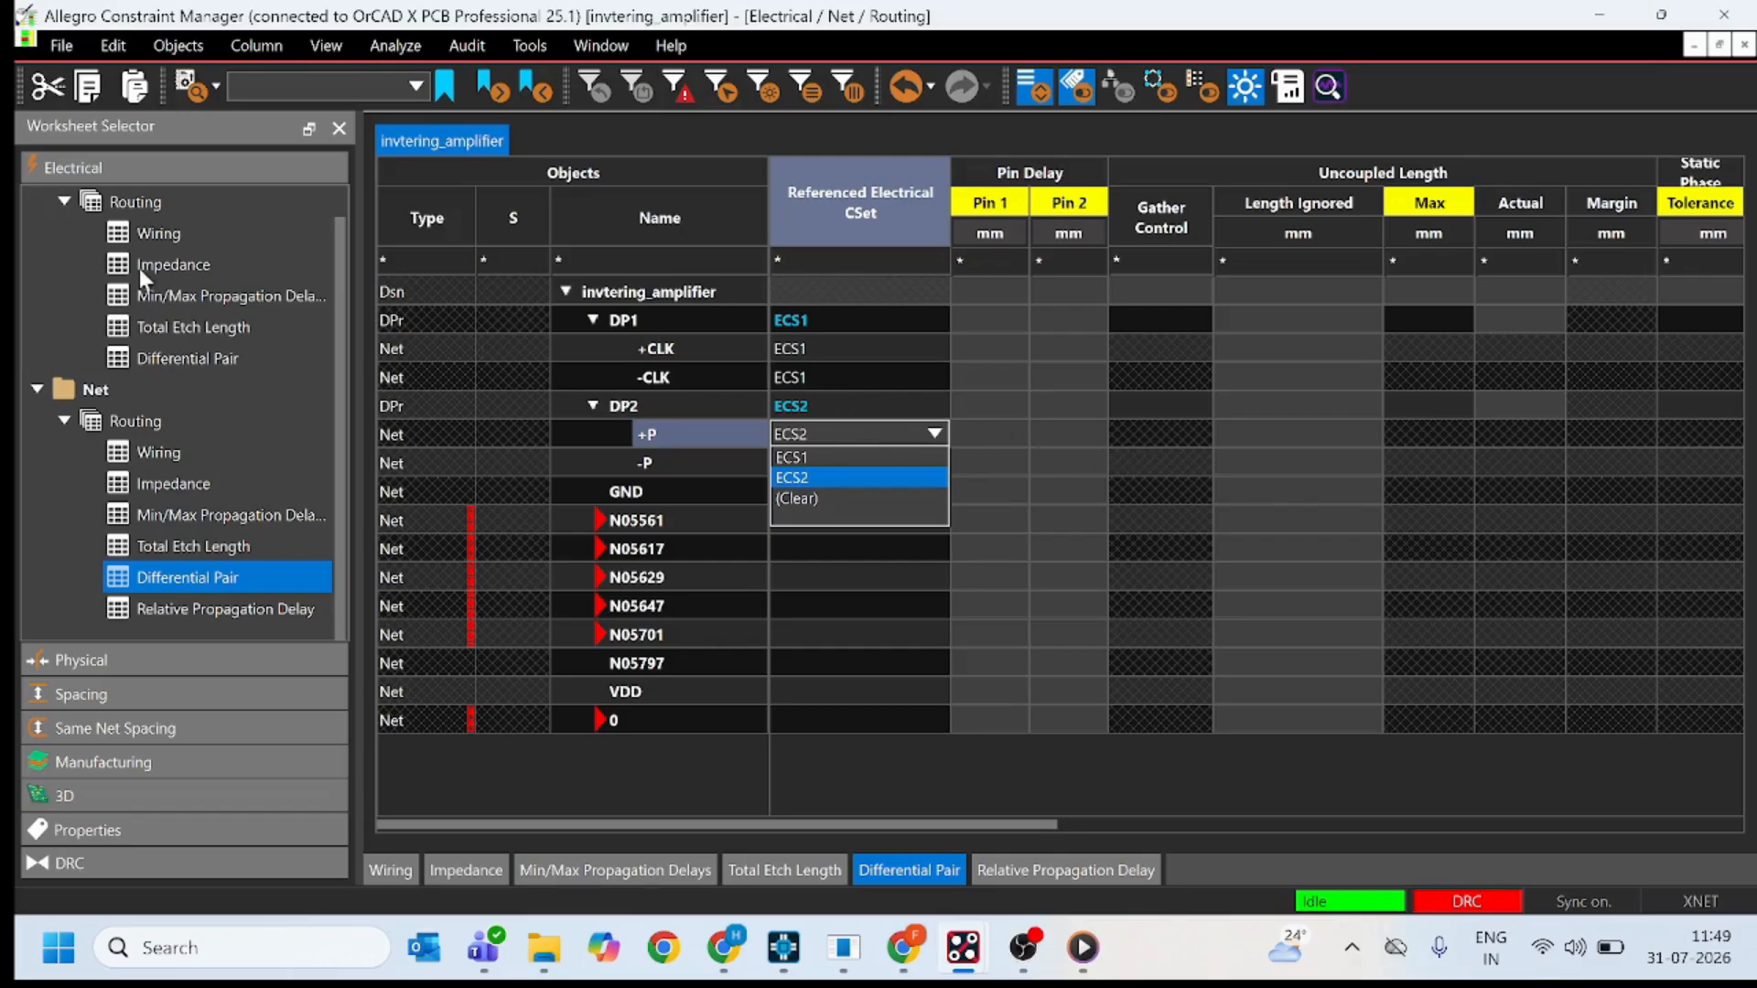
pyautogui.click(1356, 403)
pyautogui.hscroll(5, 1528, 436)
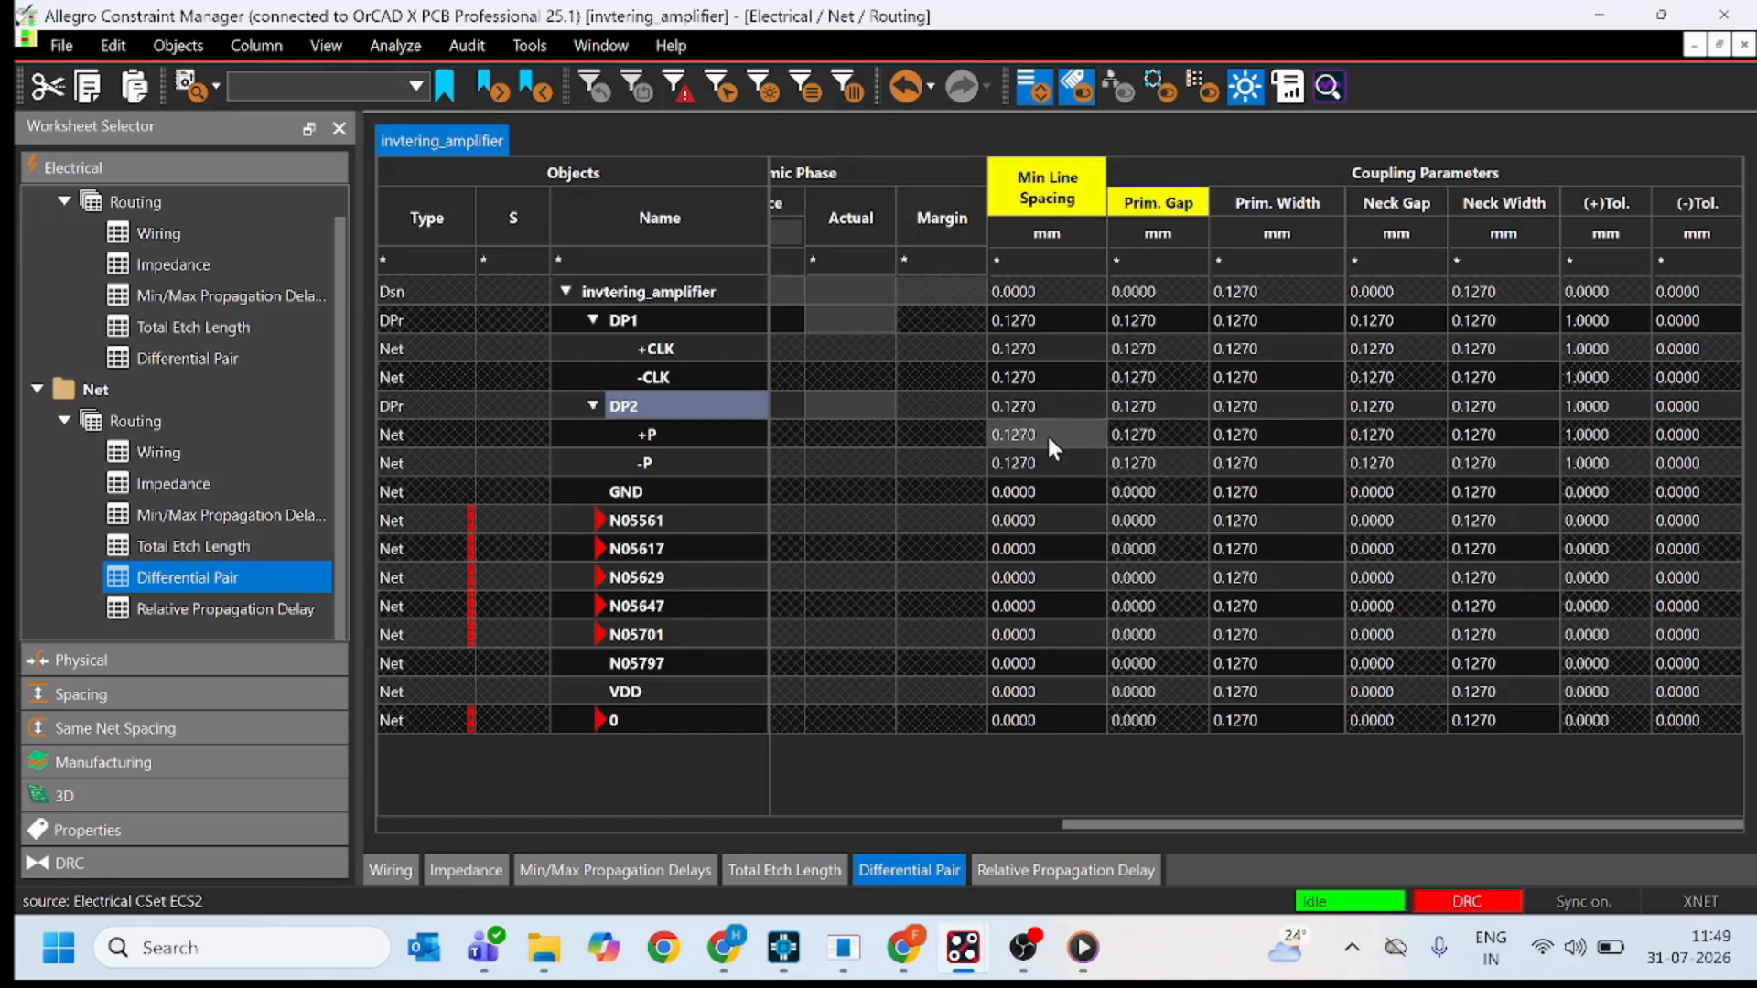
# Switch to the OrCAD X PCB board and route the +P and -P differential pair together on the Top layer between the two components' pads.
pyautogui.click(1608, 25)
pyautogui.scroll(2, 675, 393)
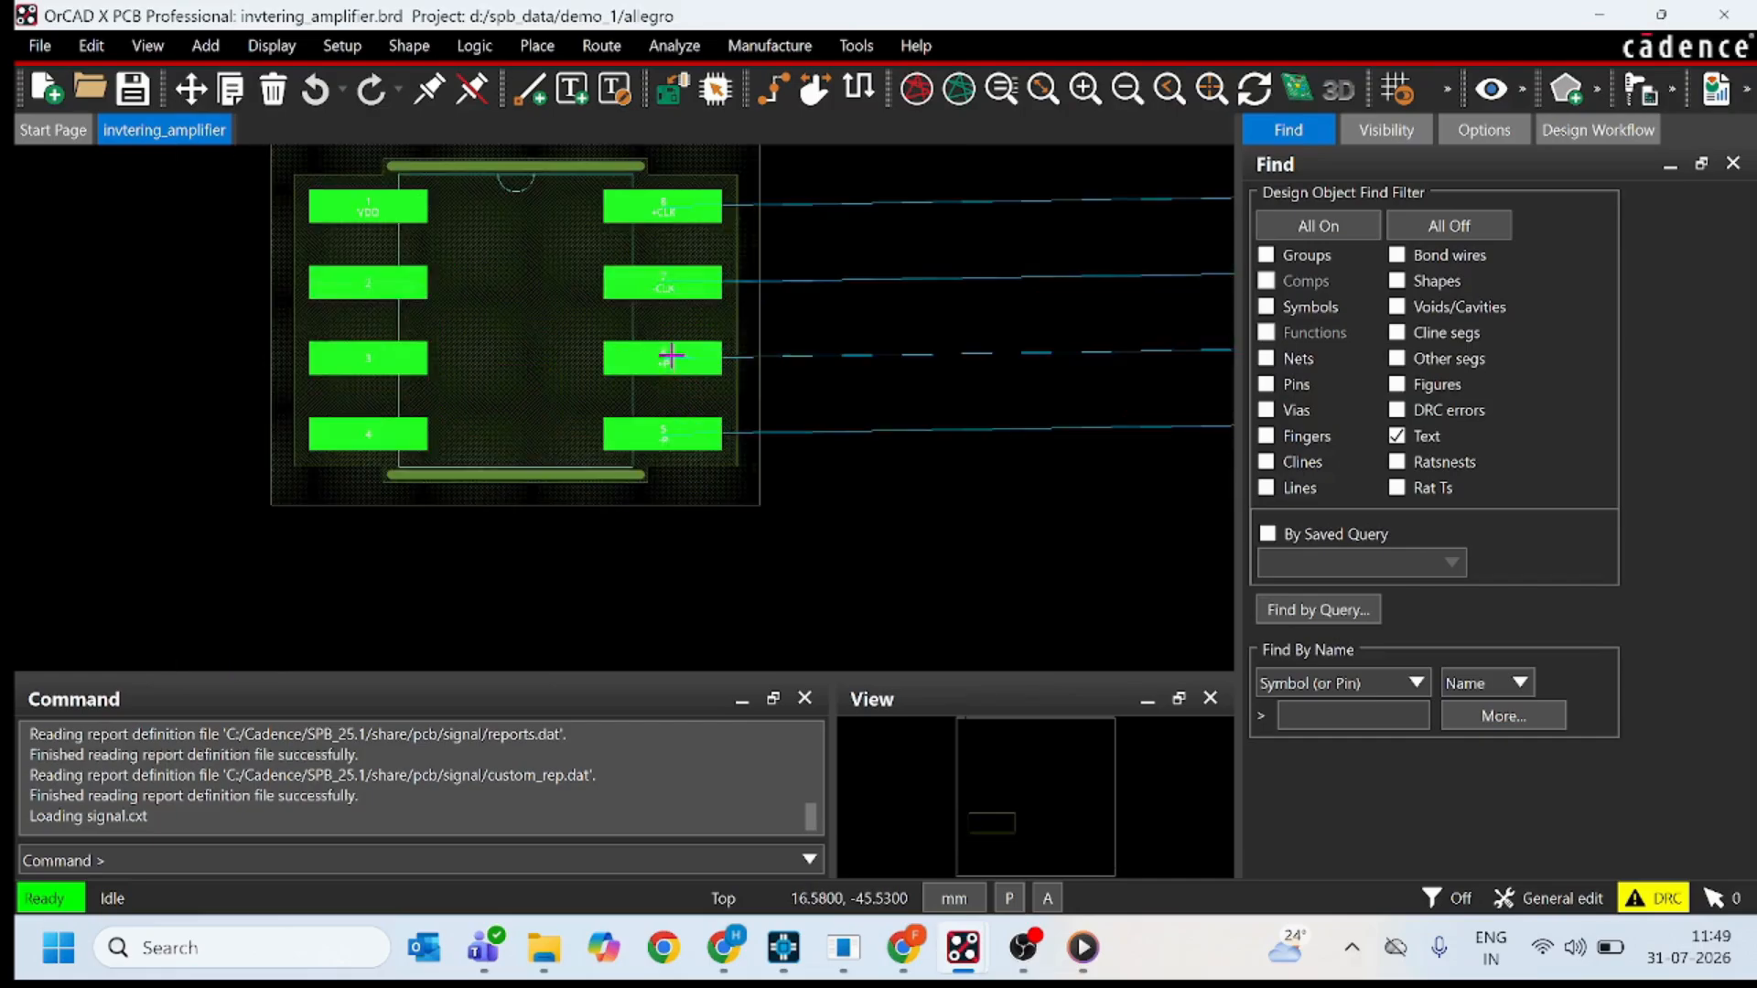
pyautogui.click(773, 89)
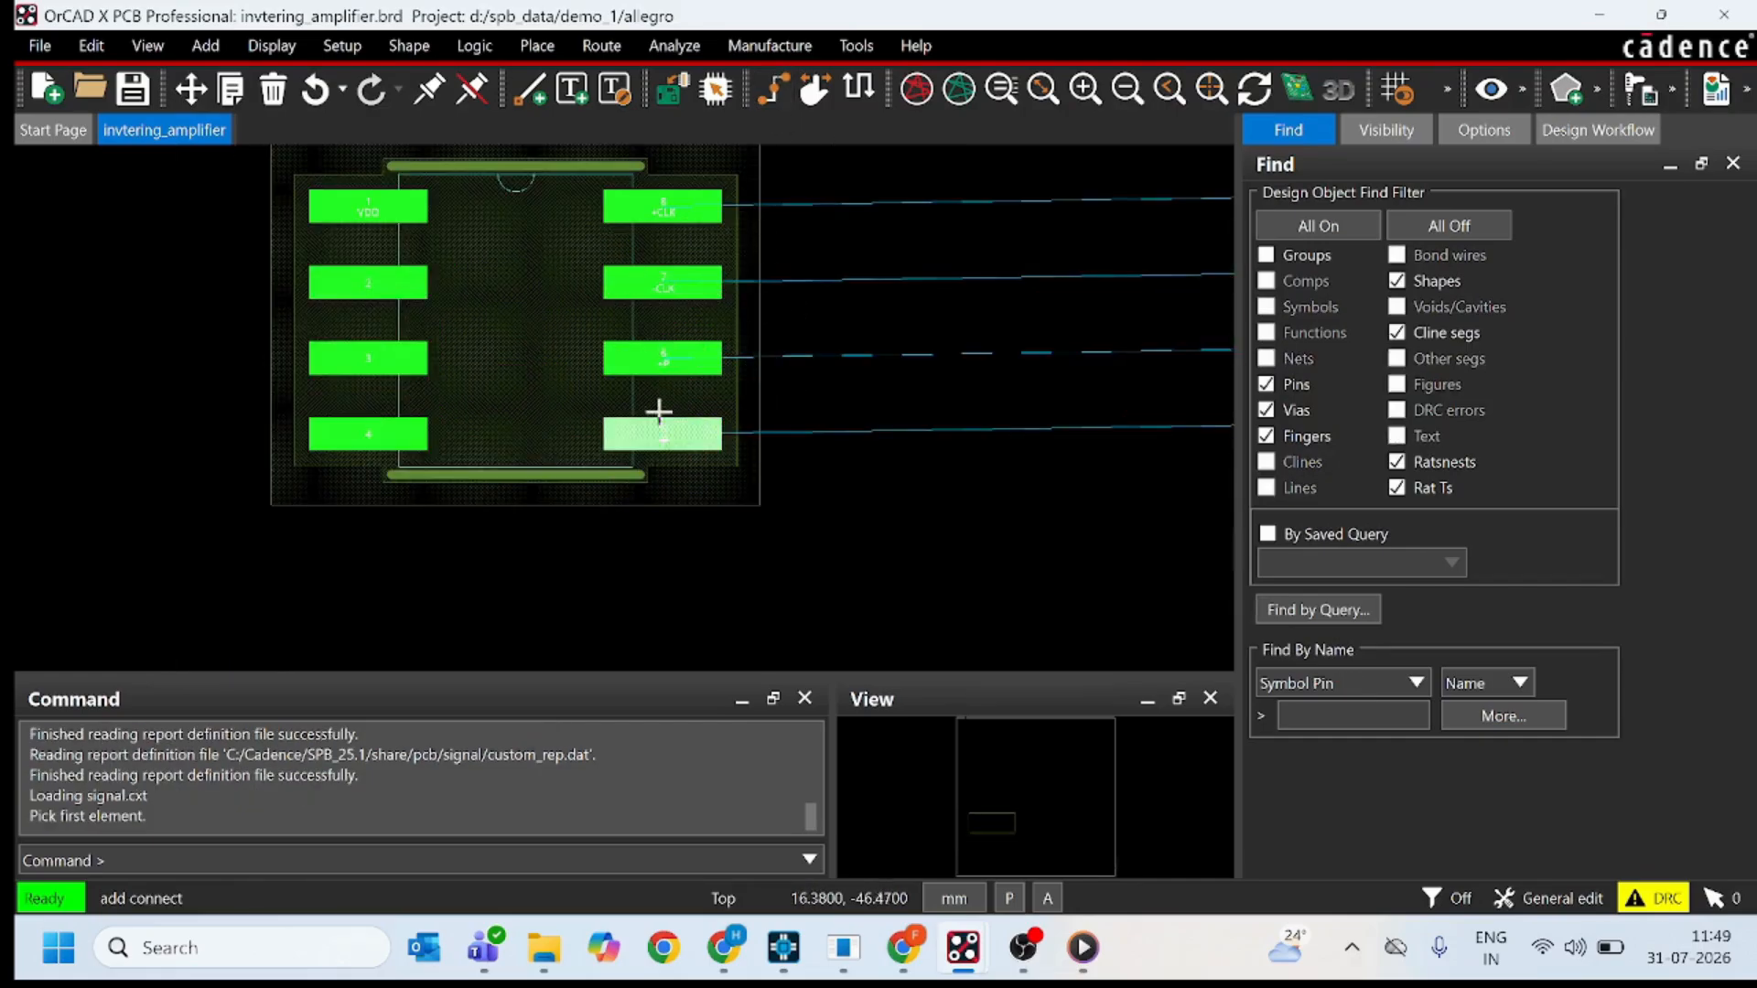
pyautogui.click(670, 359)
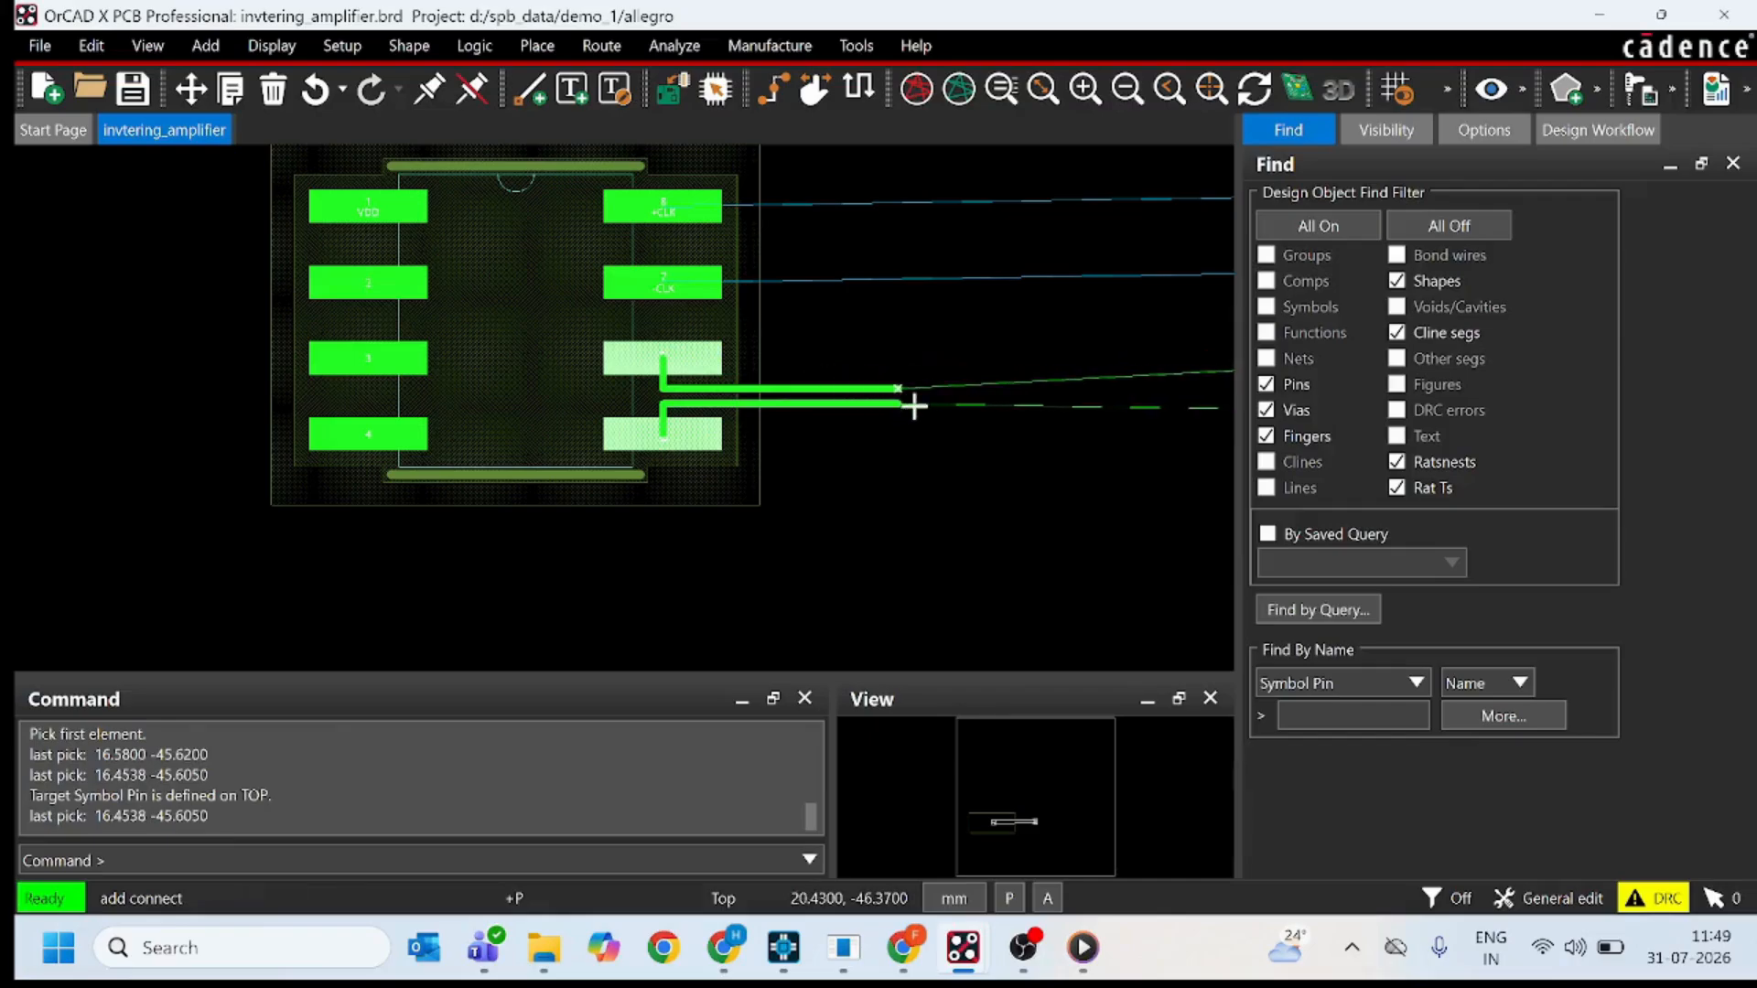
pyautogui.press('Right')
pyautogui.press('Right')
pyautogui.press('Right')
pyautogui.press('Right')
pyautogui.press('Right')
pyautogui.press('Right')
pyautogui.press('Right')
pyautogui.press('Right')
pyautogui.press('Right')
pyautogui.press('Right')
pyautogui.press('Right')
pyautogui.press('Right')
pyautogui.press('Right')
pyautogui.press('Right')
pyautogui.press('Right')
pyautogui.press('Right')
pyautogui.press('Right')
pyautogui.press('Right')
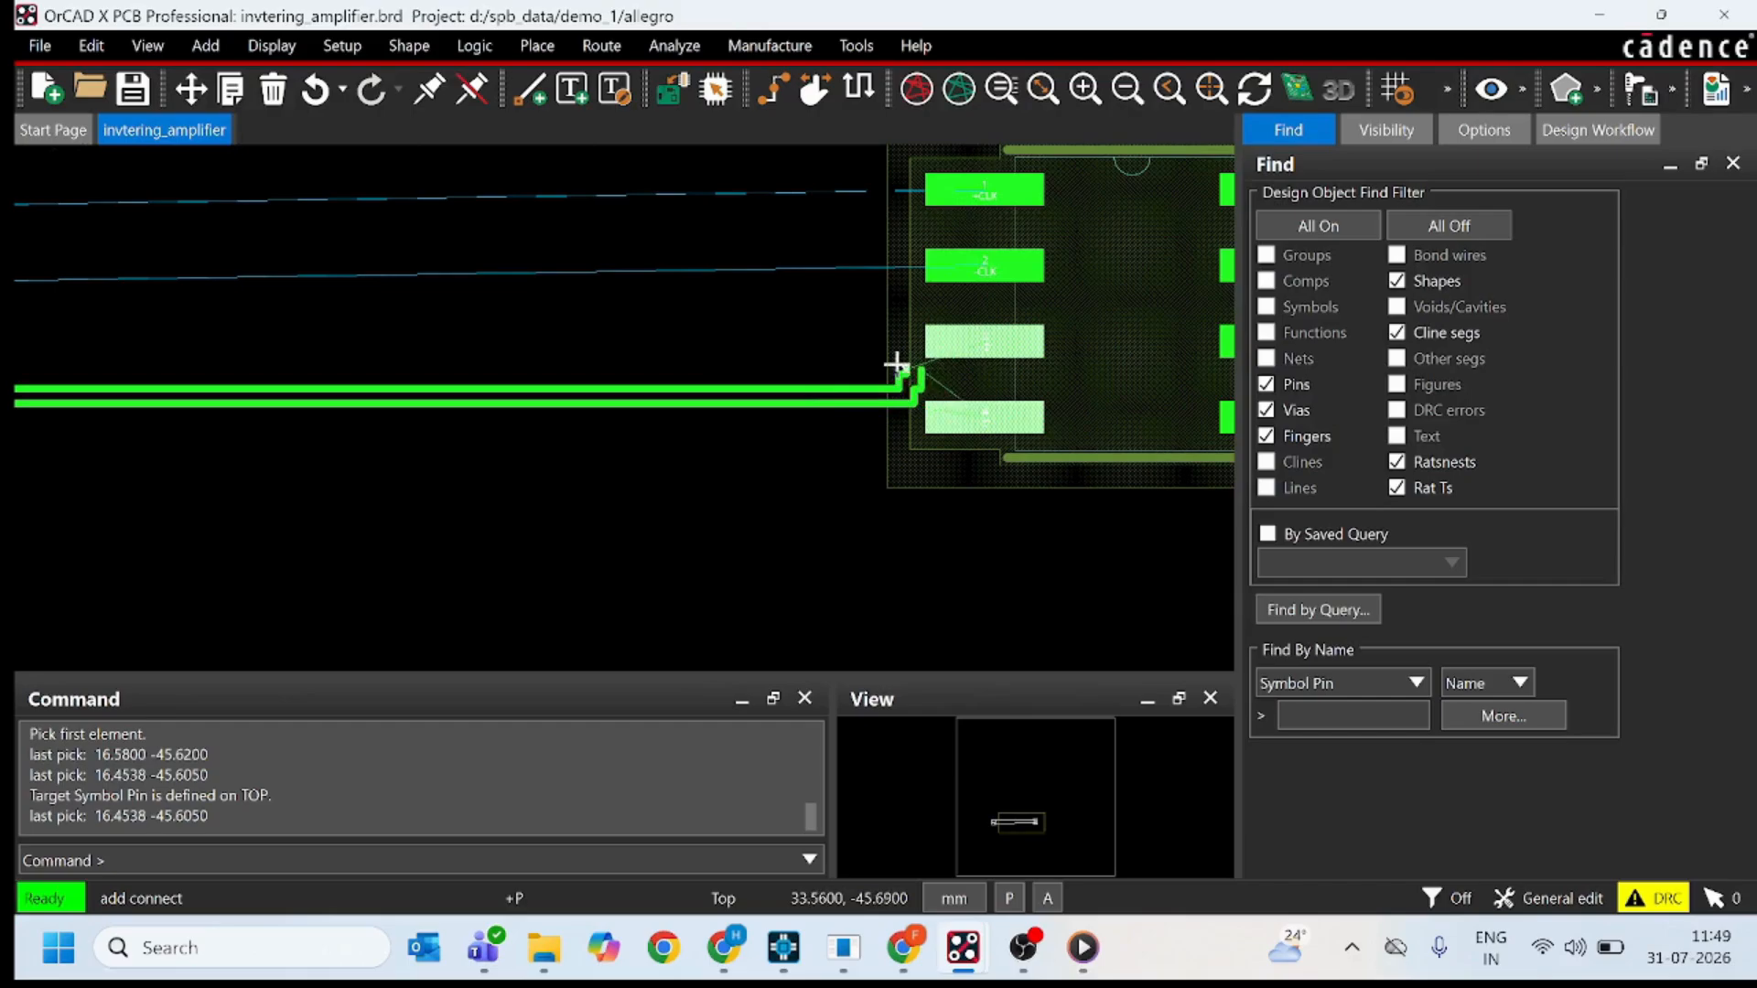
pyautogui.click(860, 401)
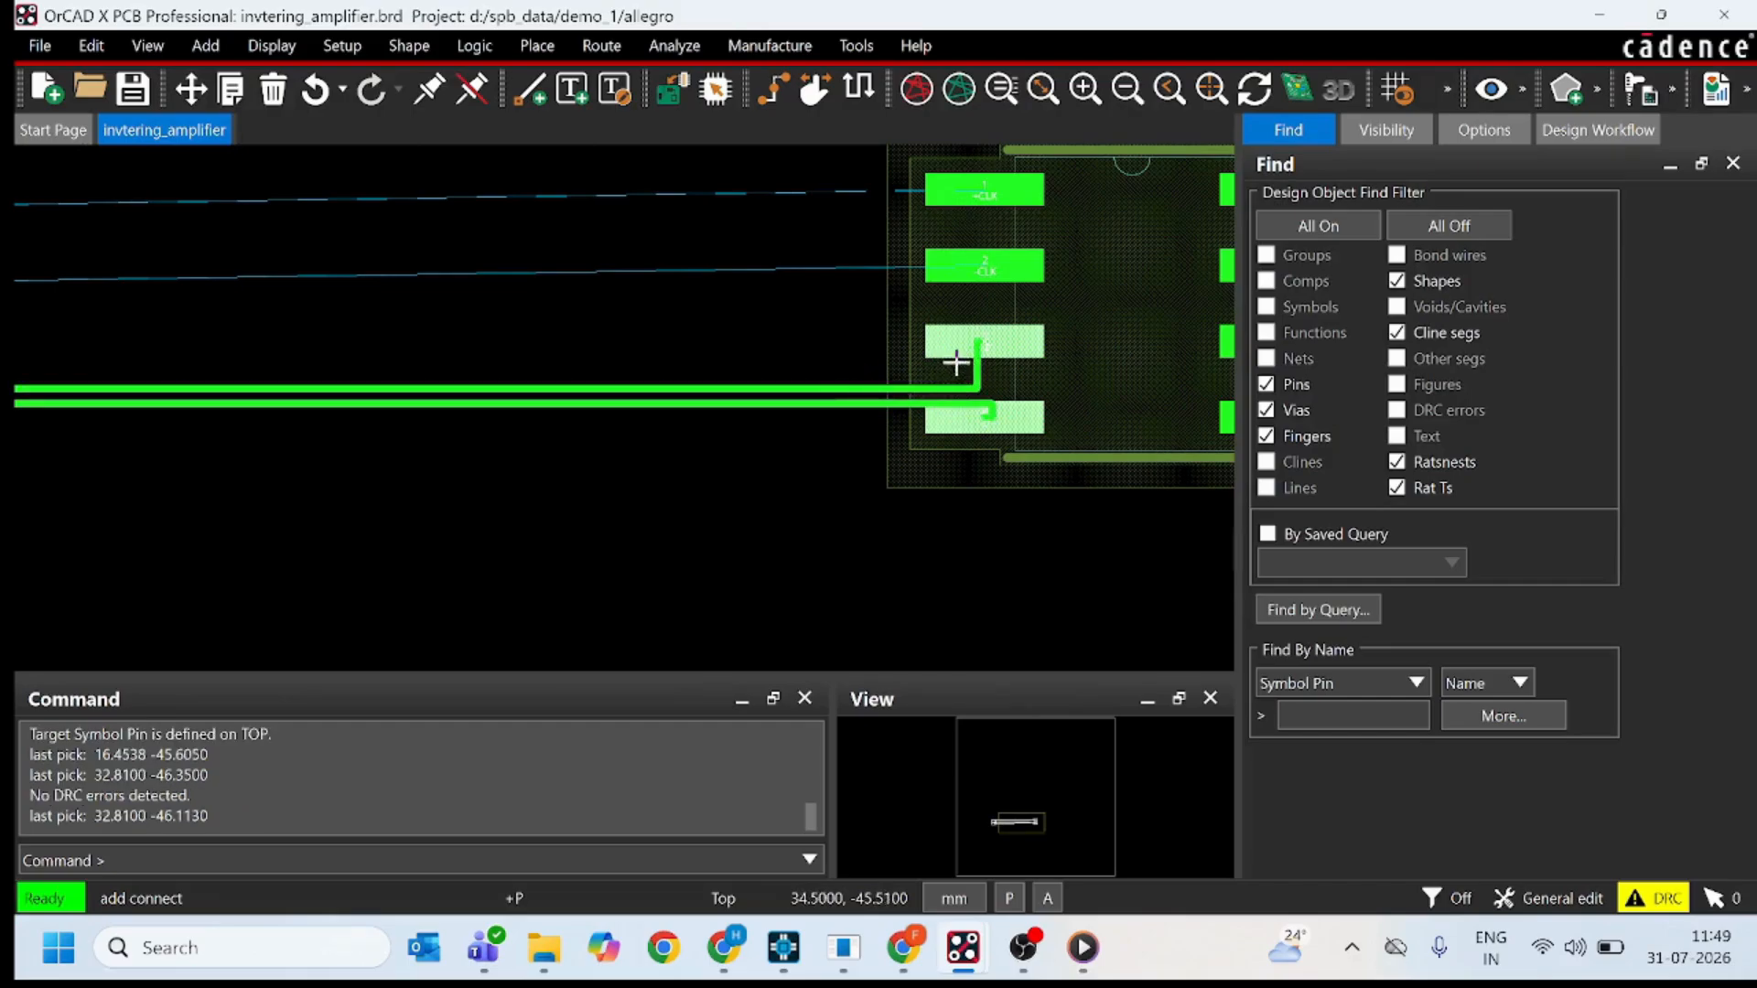
pyautogui.click(974, 360)
pyautogui.rightClick(554, 391)
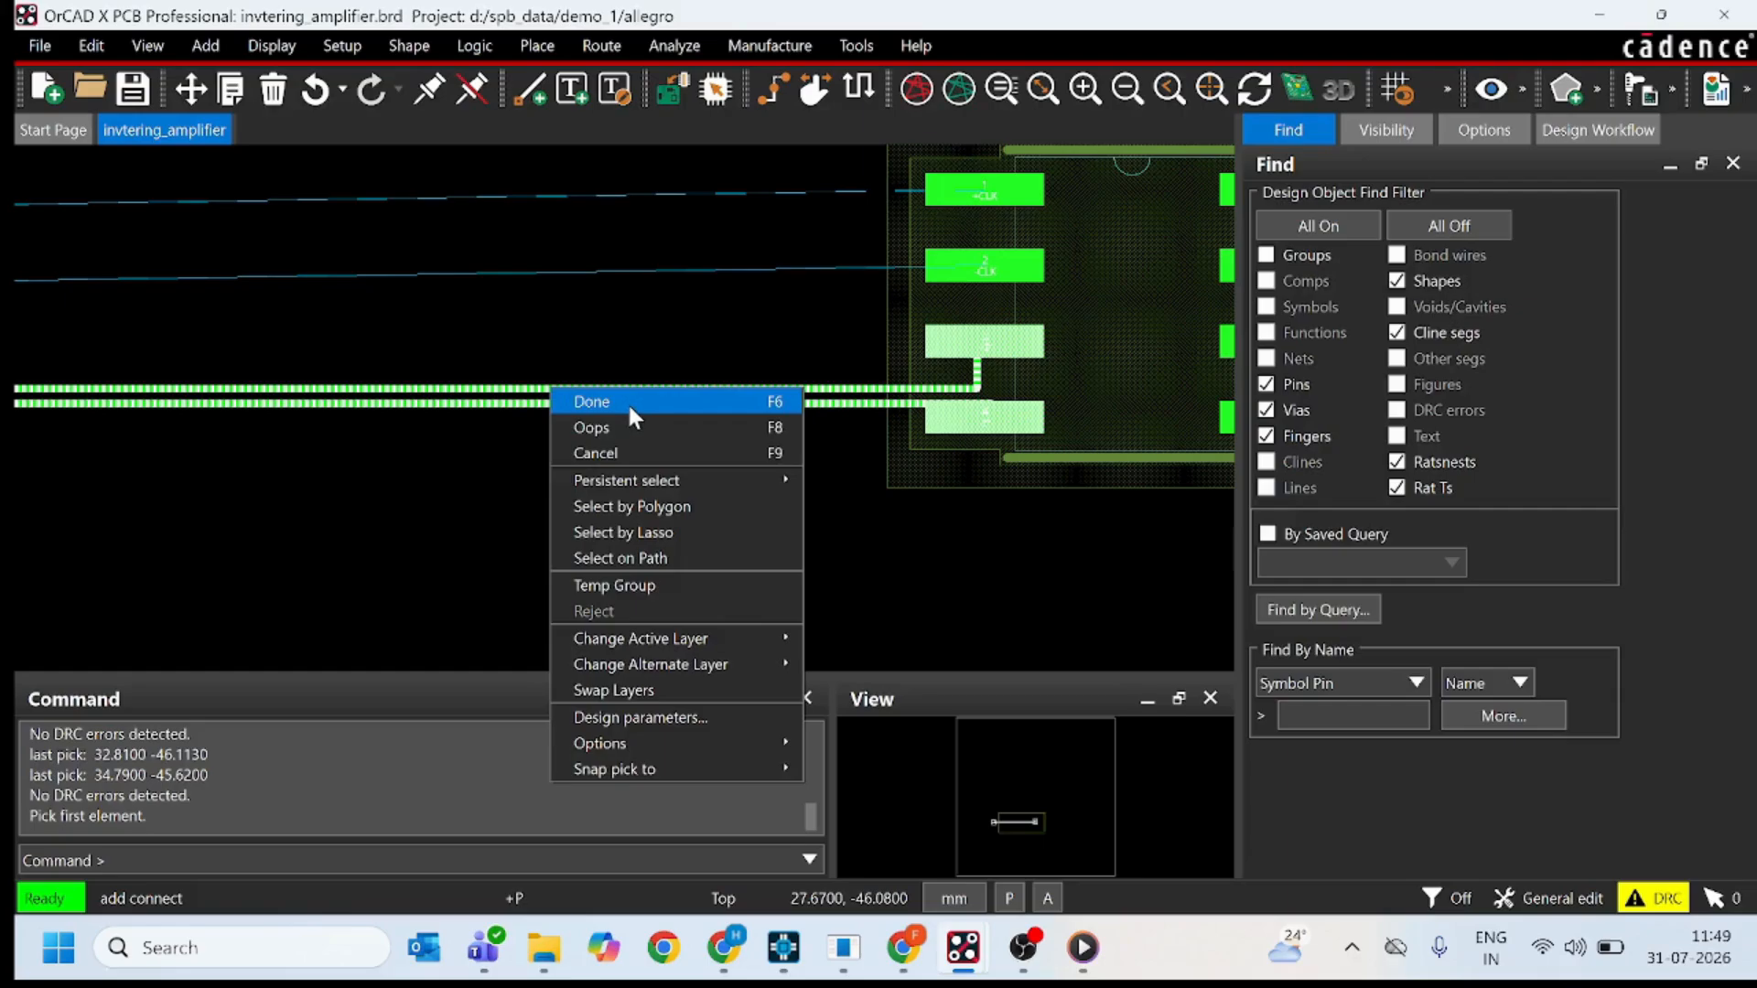
pyautogui.click(628, 403)
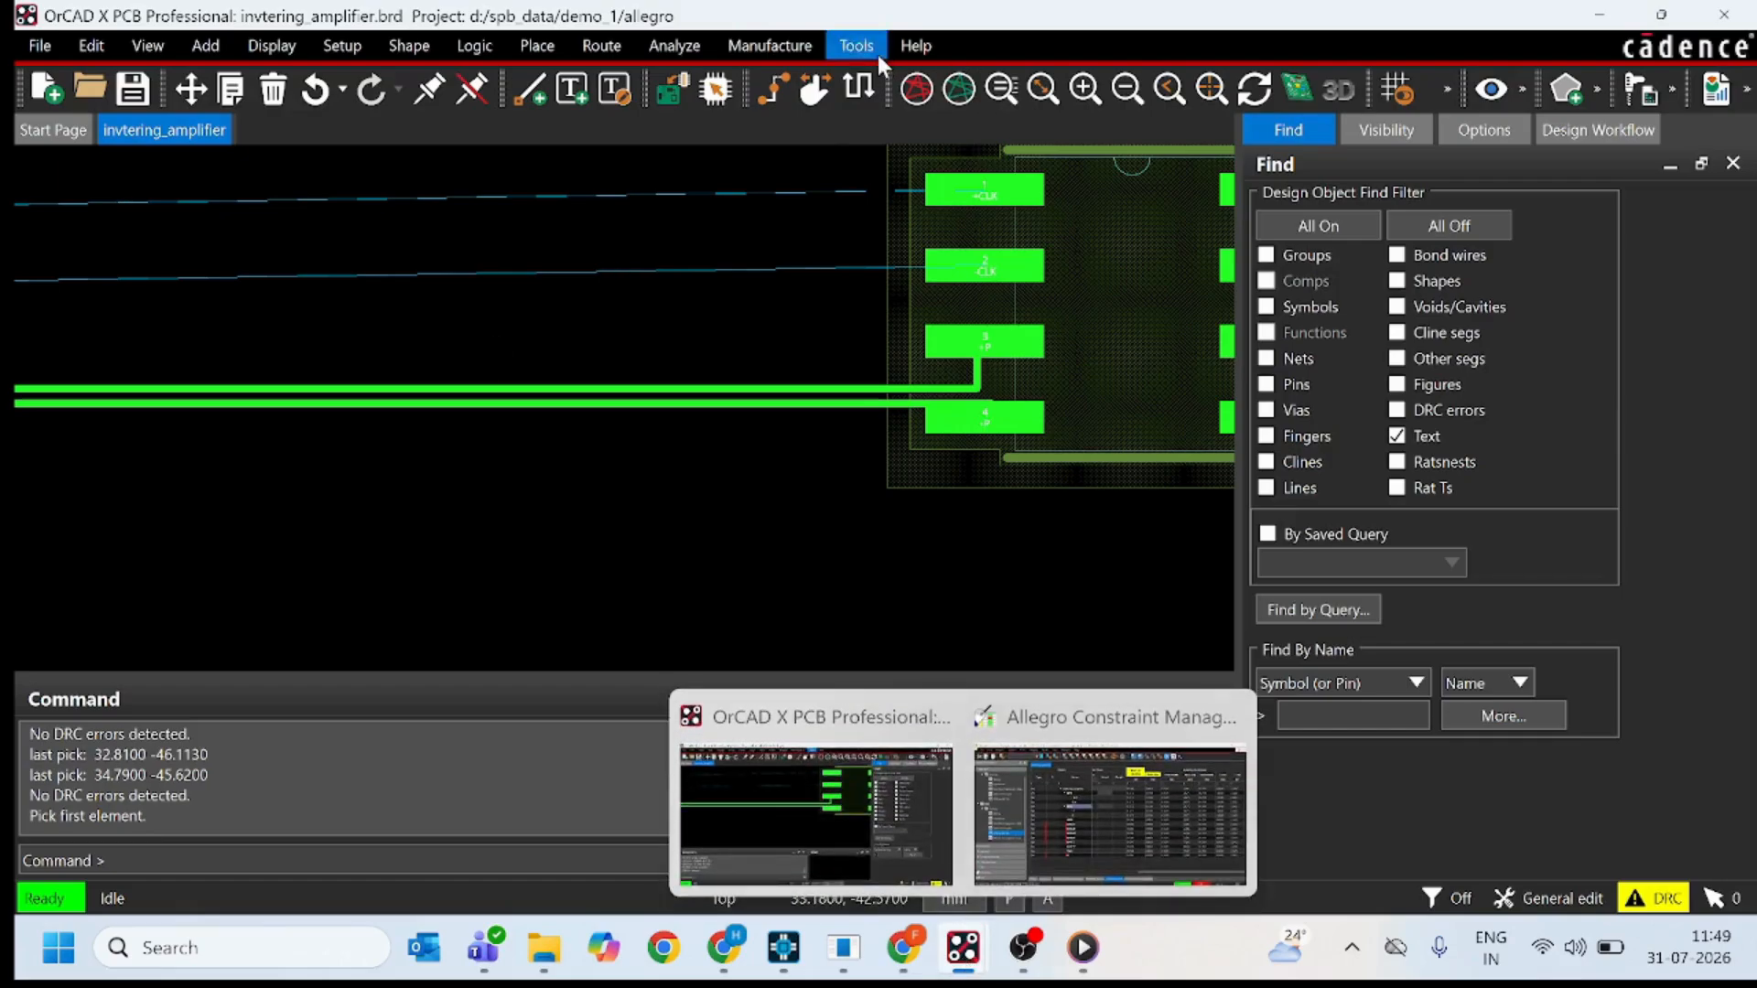
# Return to Constraint Manager and examine the line width, neck, differential pair and via columns of the Physical Constraint Set worksheet for all layers.
pyautogui.moveTo(963, 947)
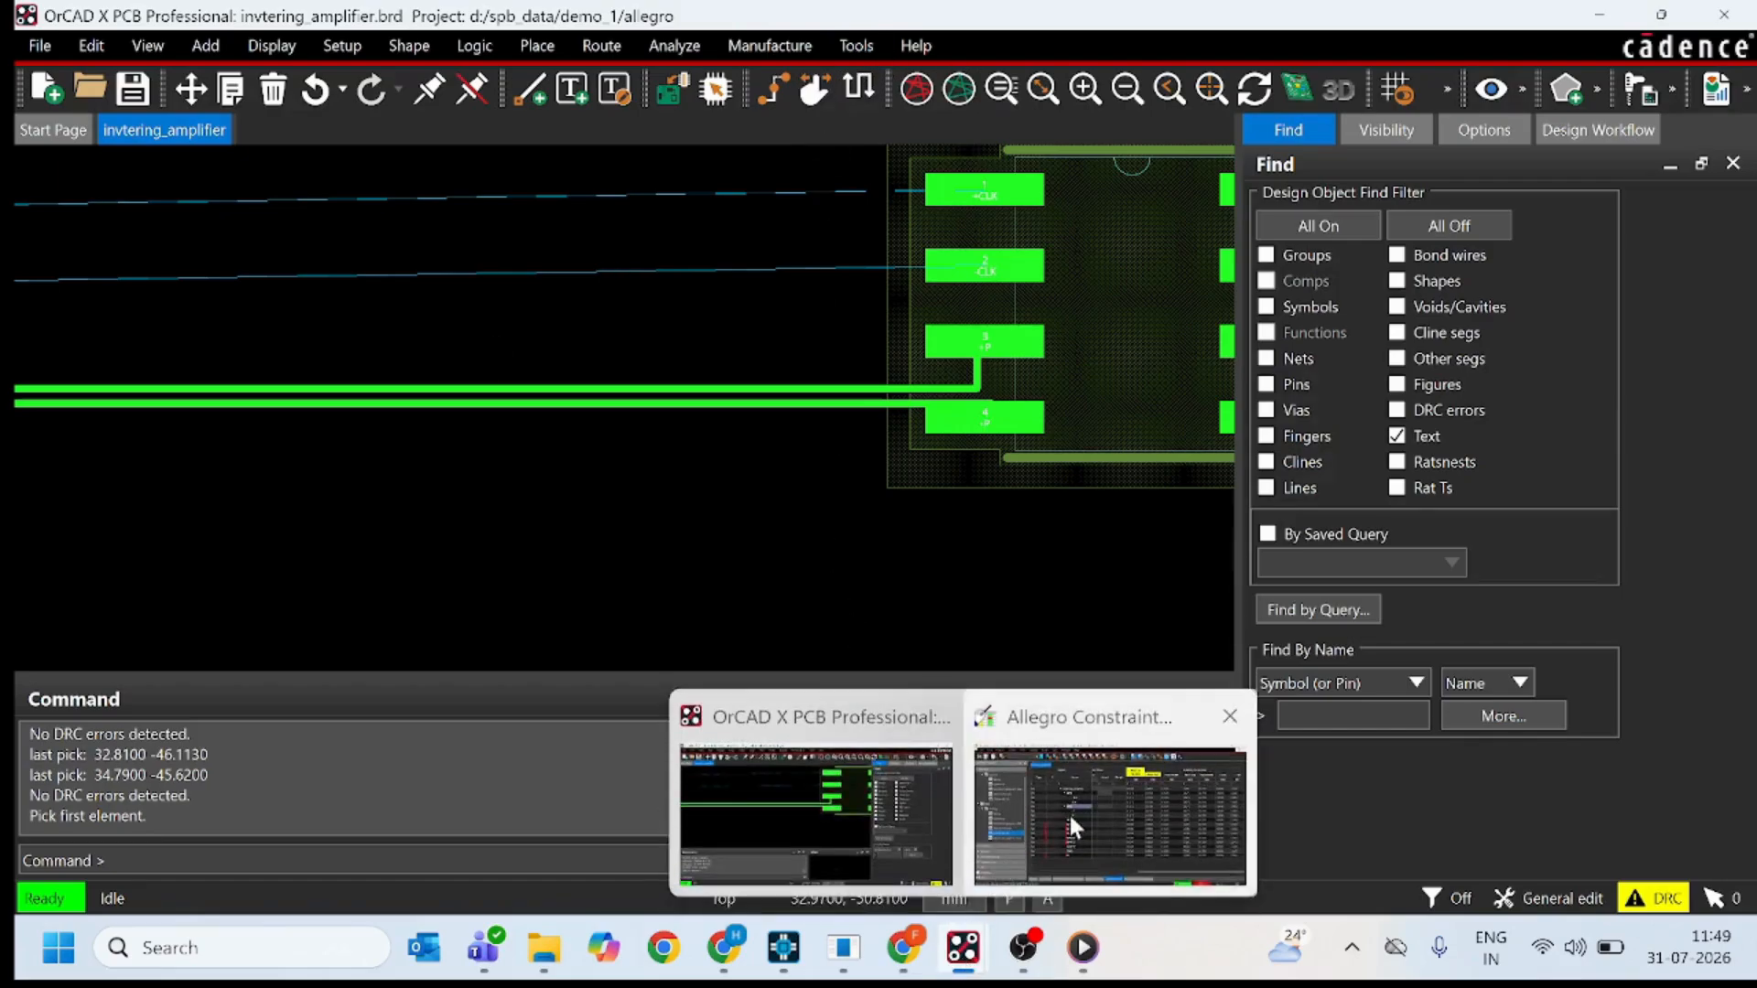
pyautogui.click(1069, 815)
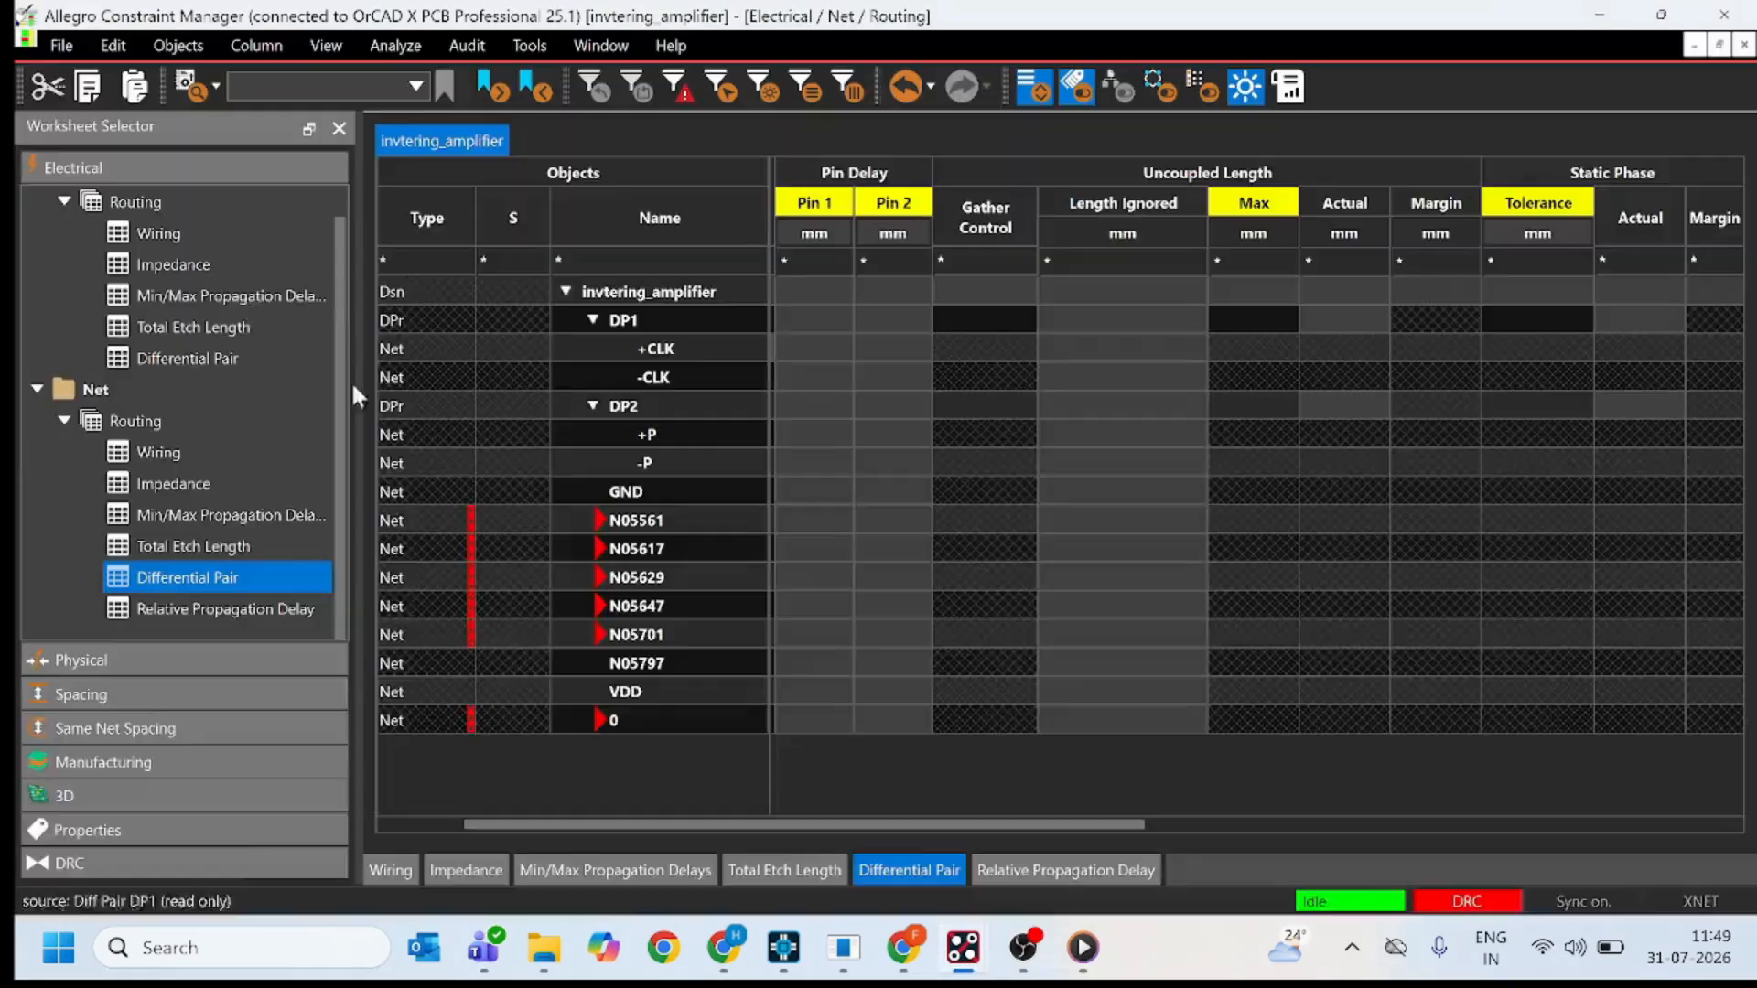
pyautogui.click(130, 659)
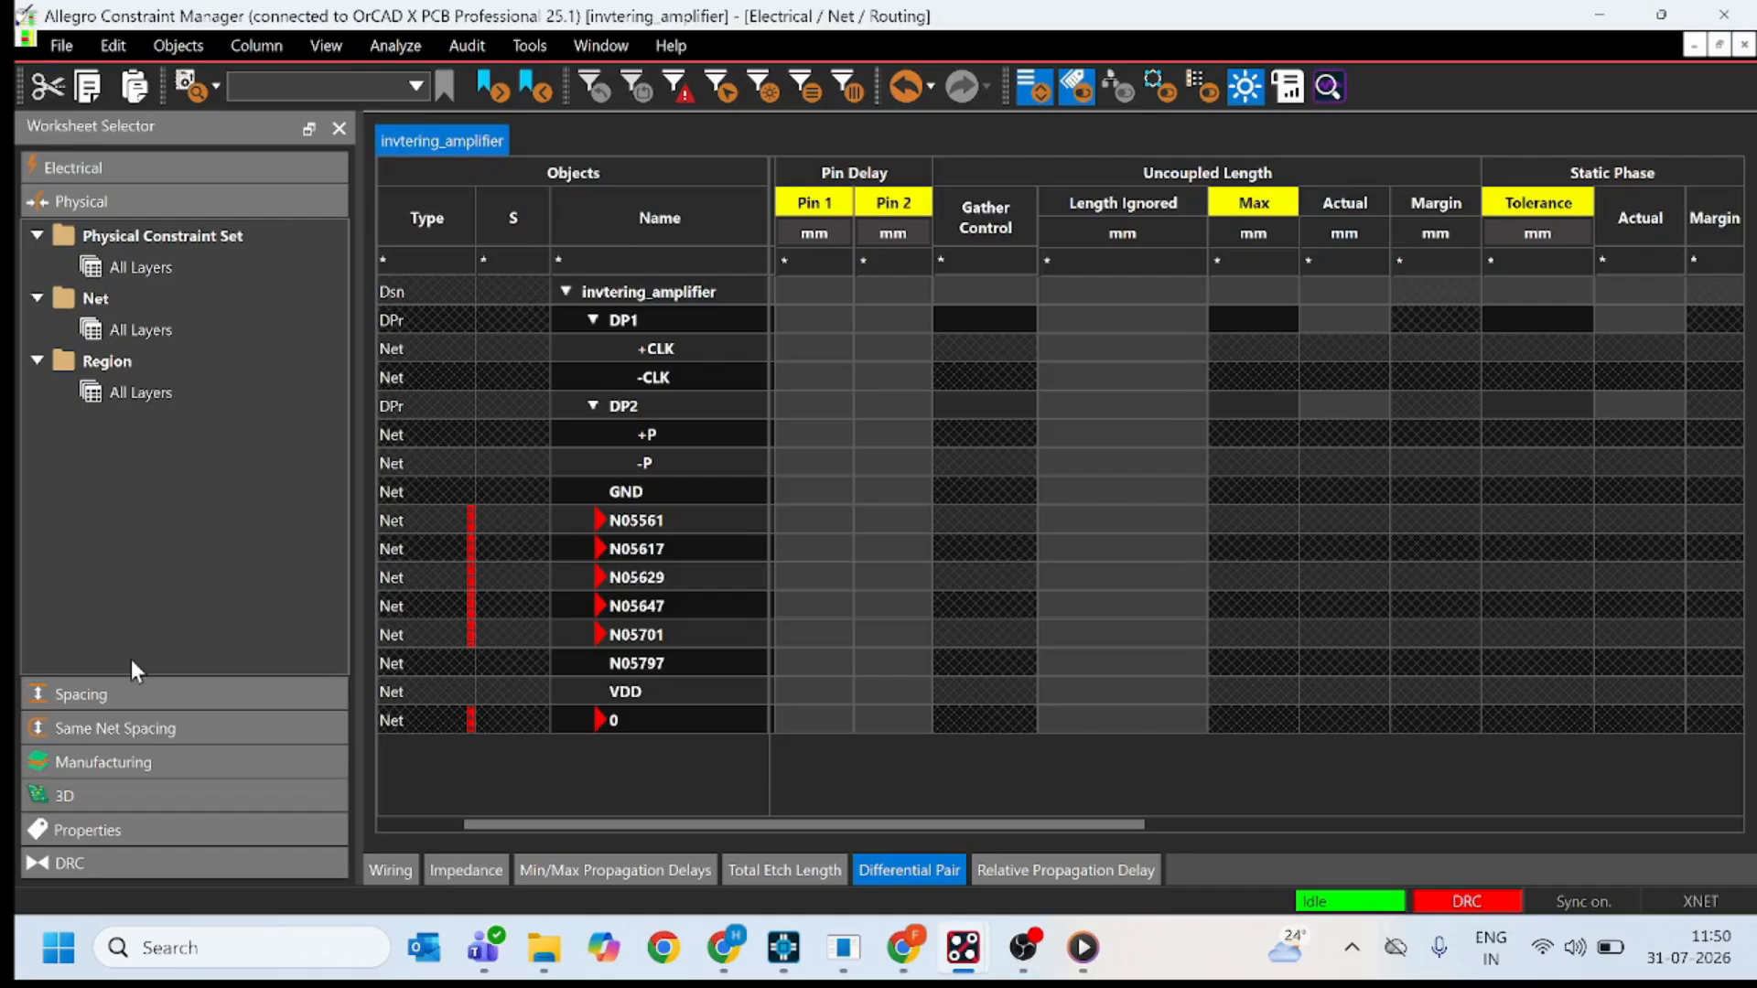
pyautogui.click(174, 269)
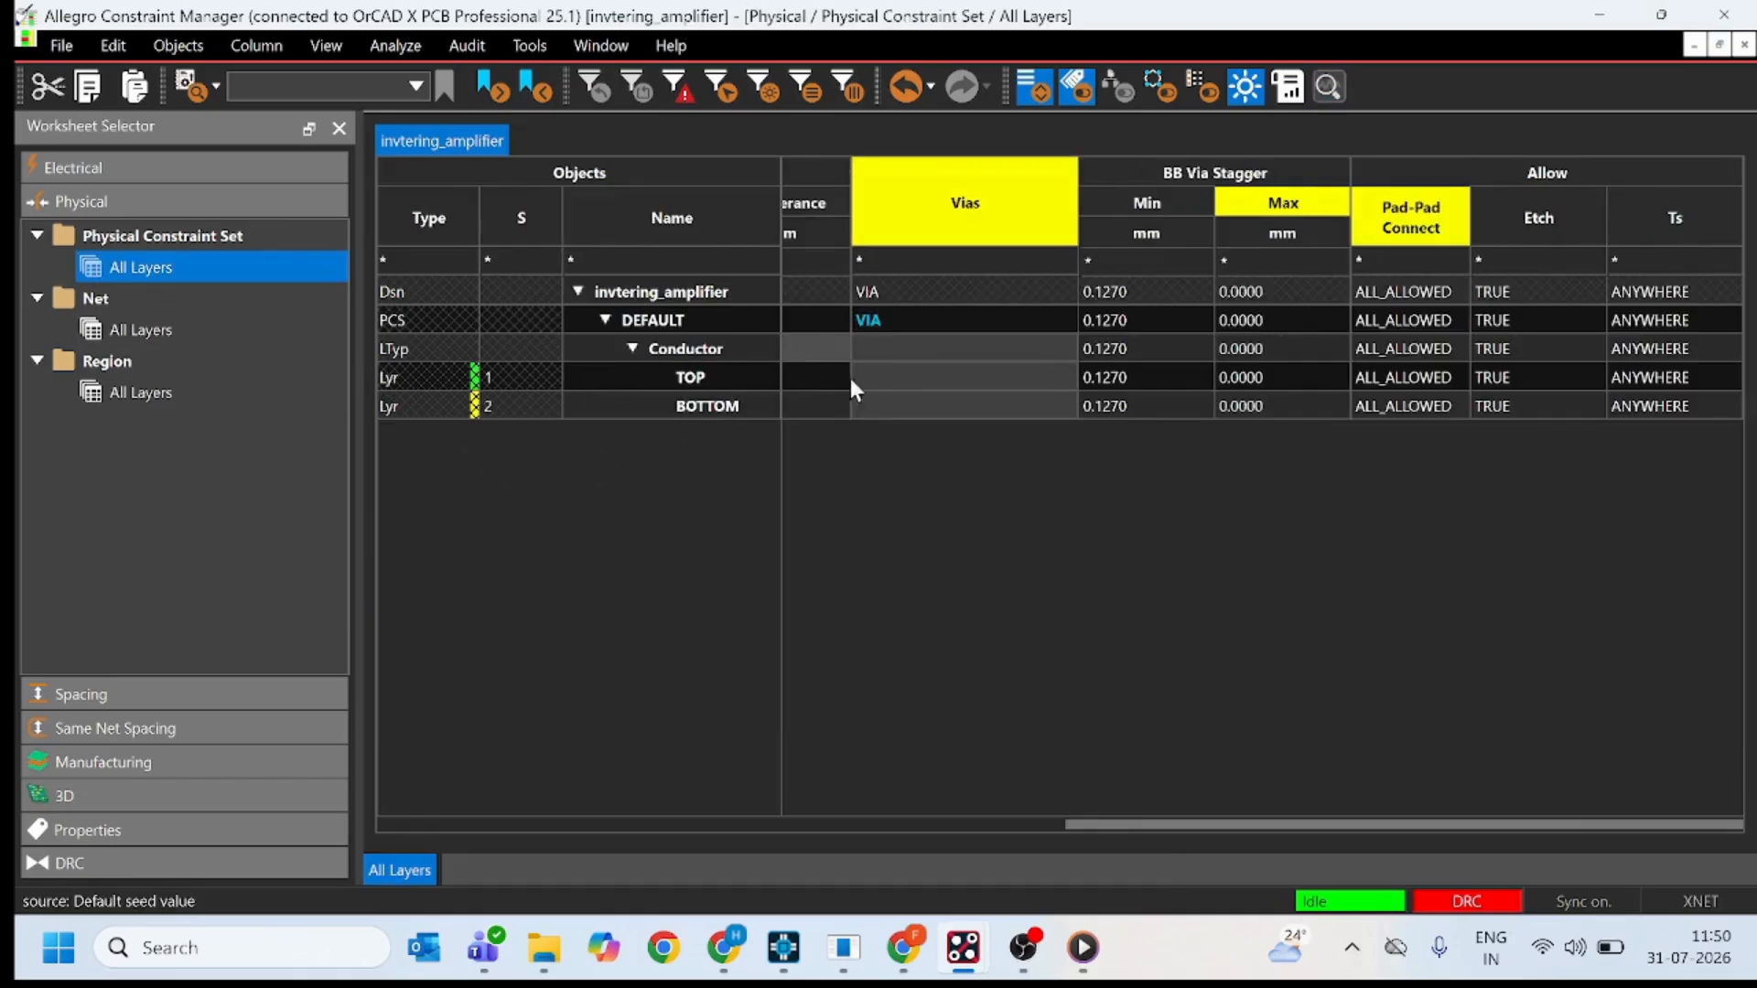
pyautogui.hscroll(-10, 871, 453)
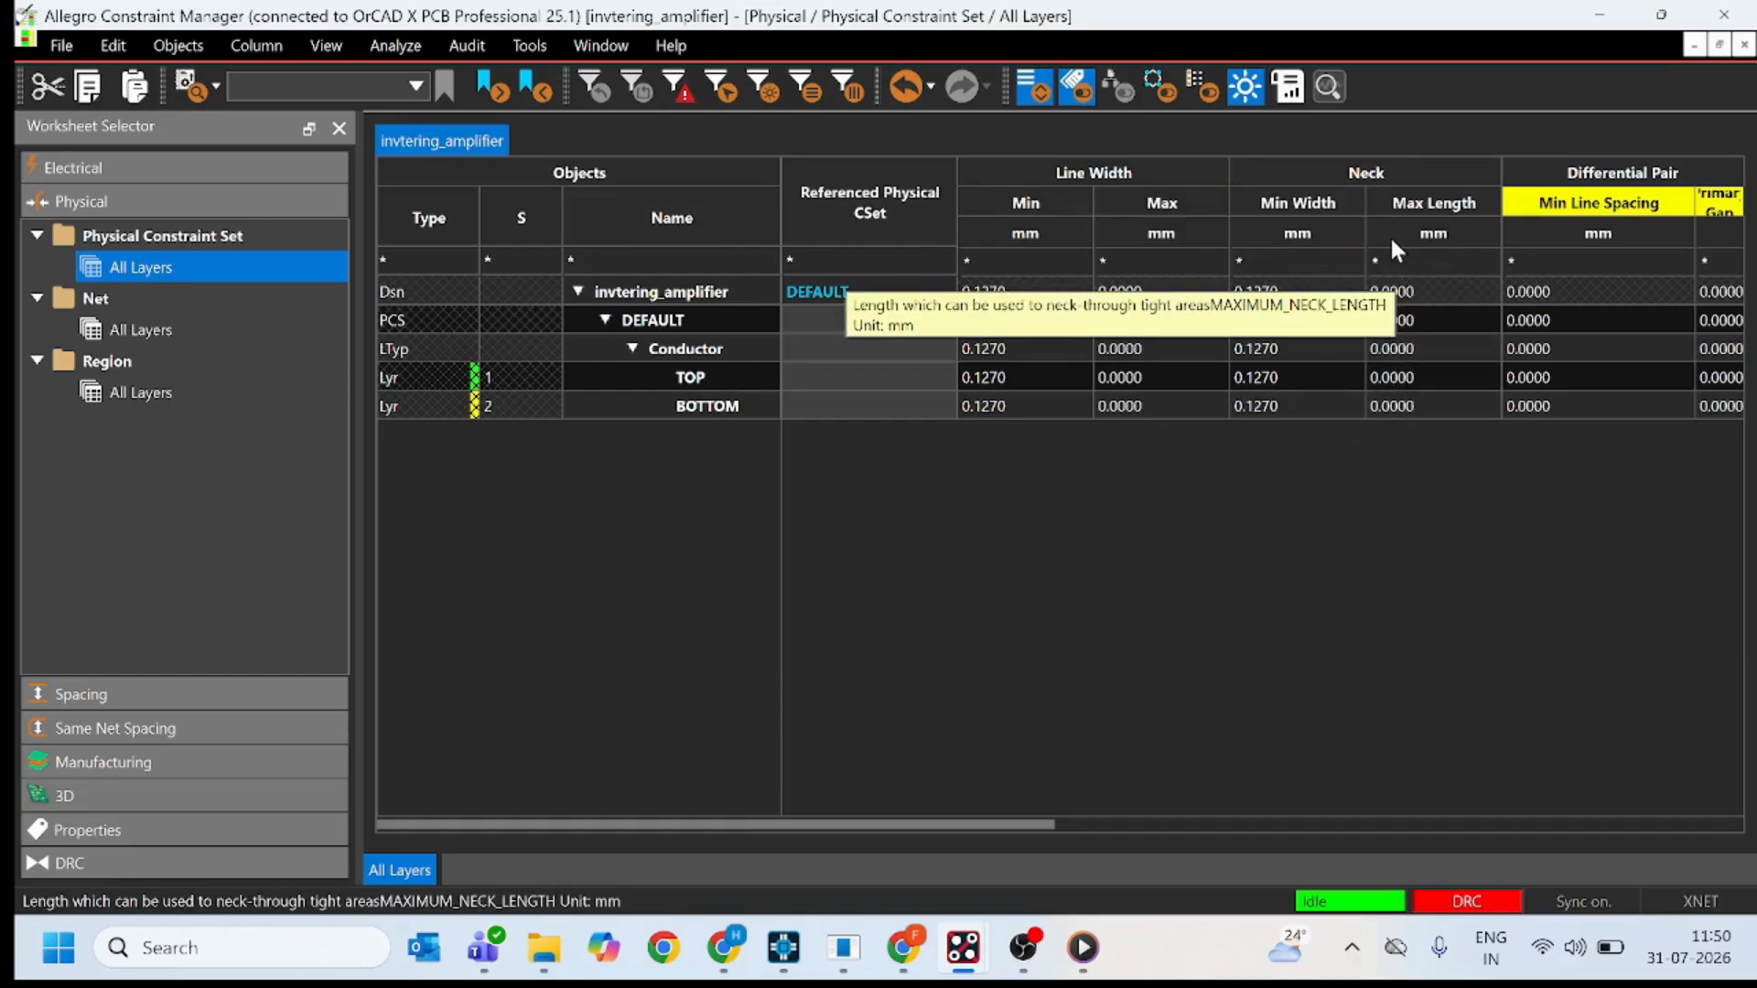
pyautogui.hscroll(3, 1389, 234)
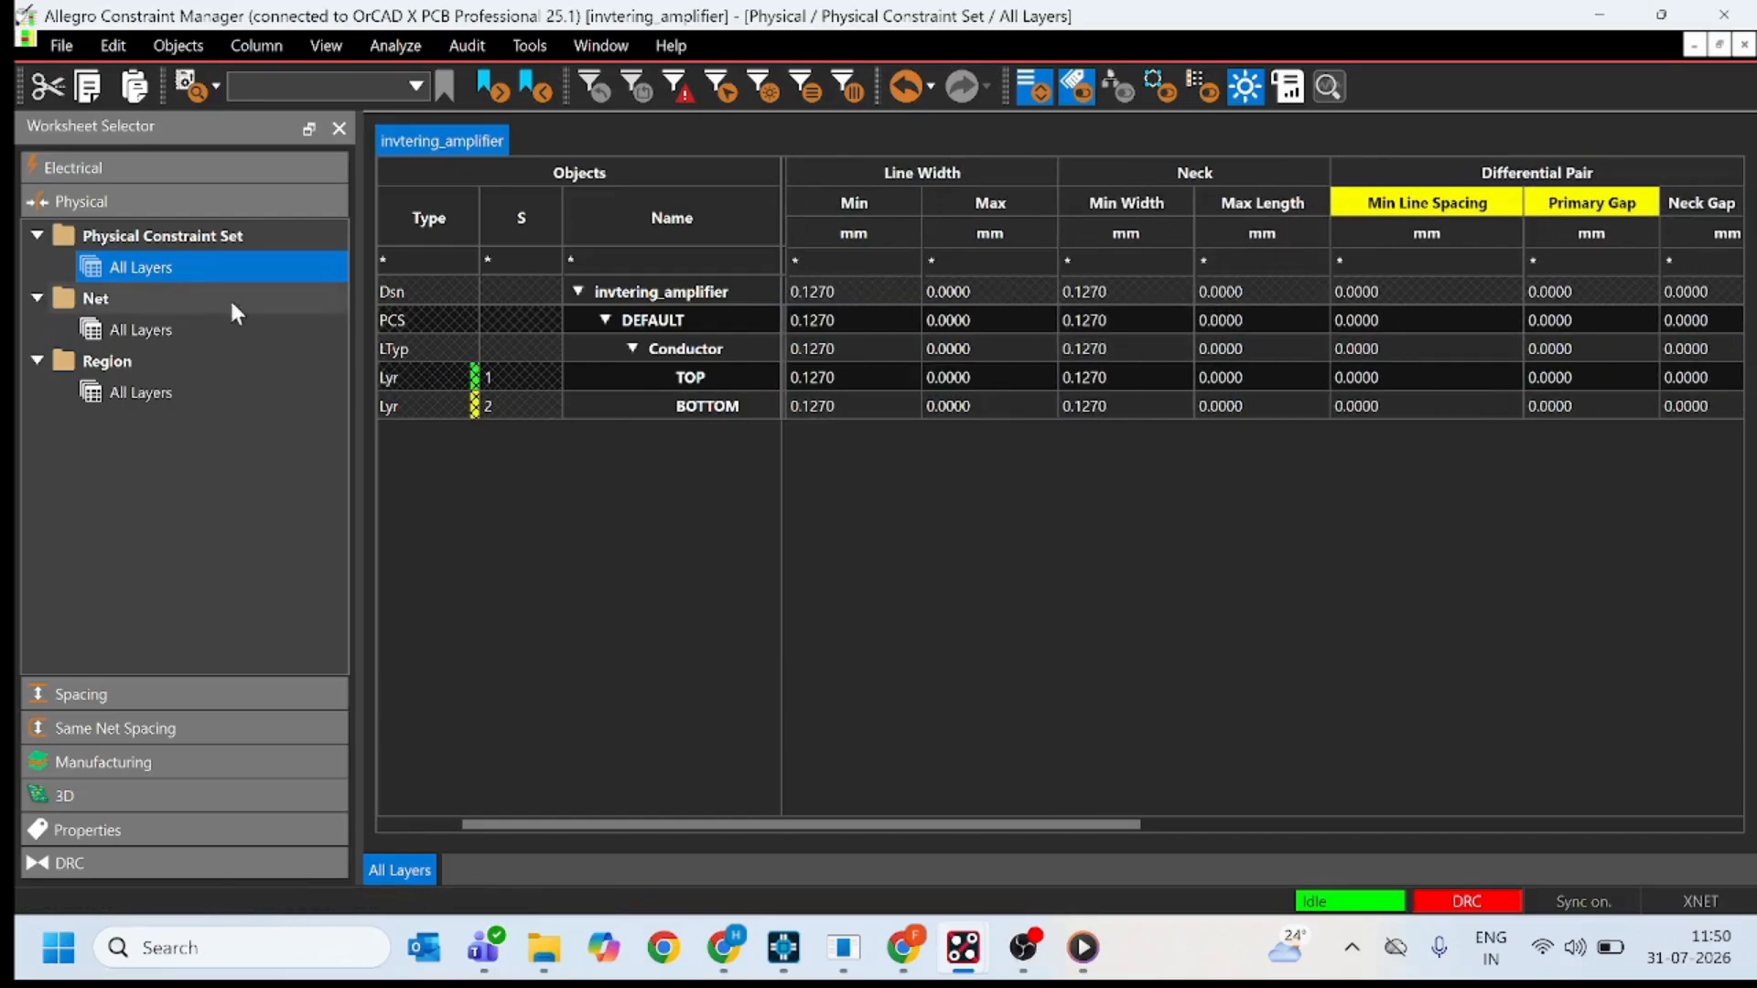
pyautogui.hscroll(-3, 498, 355)
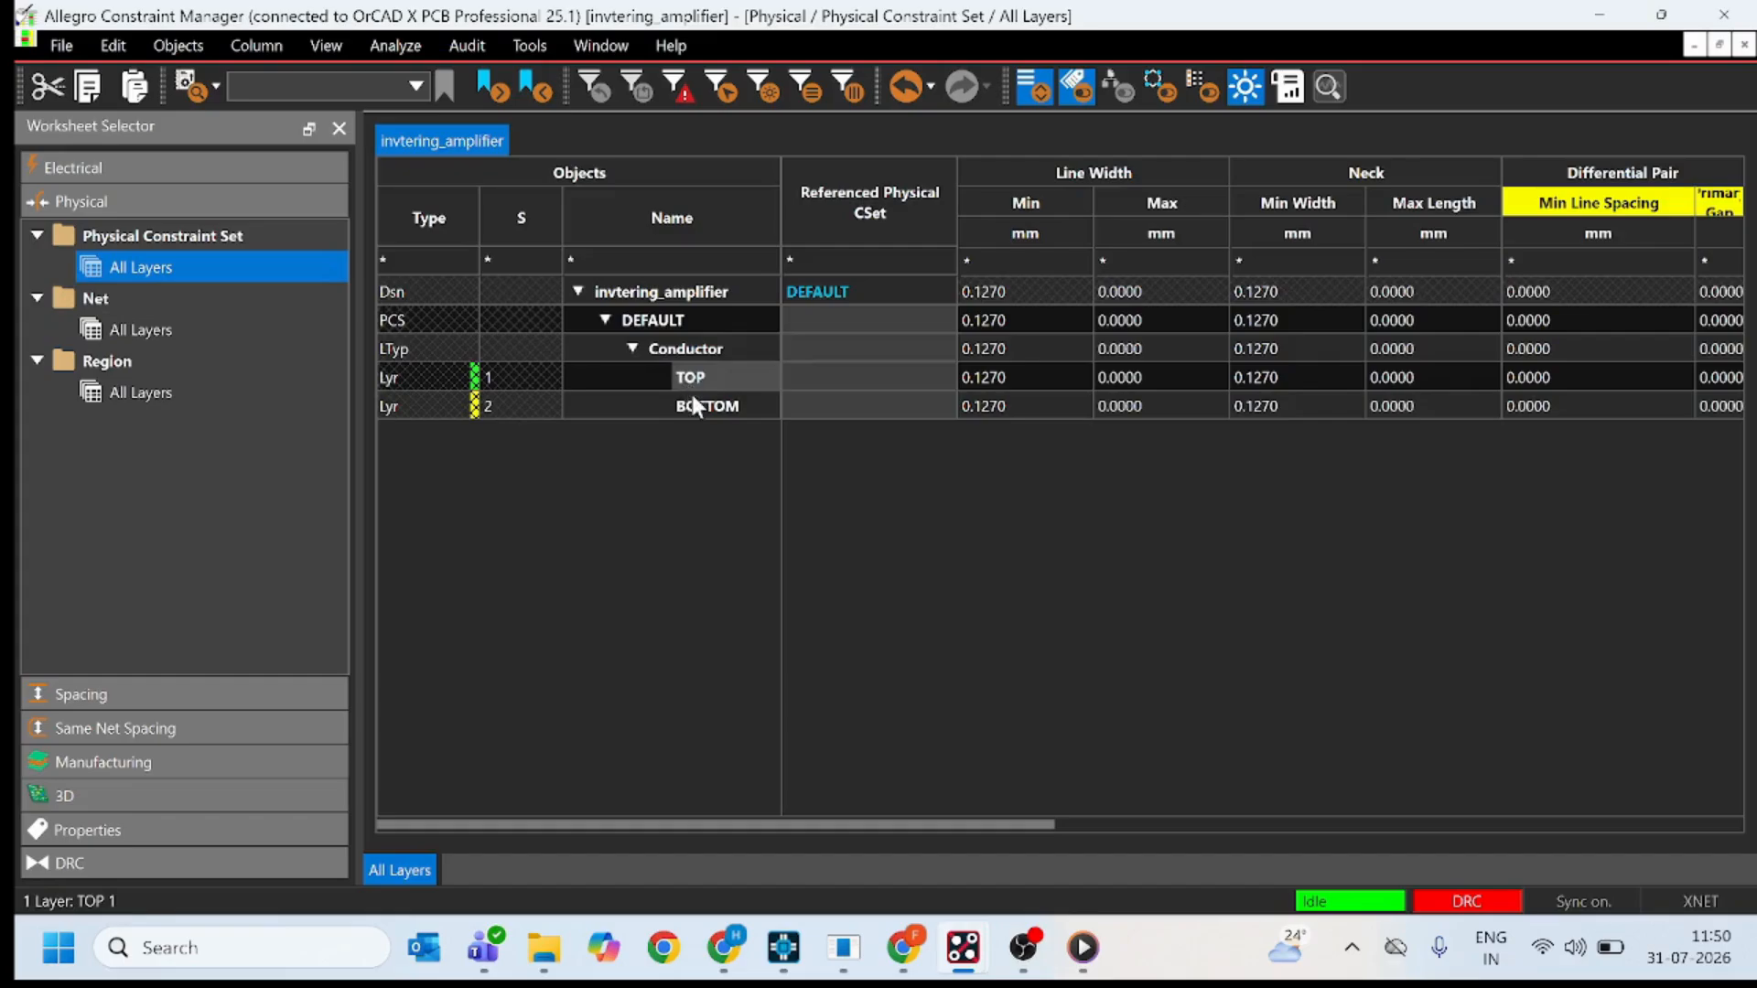
pyautogui.hscroll(5, 1144, 394)
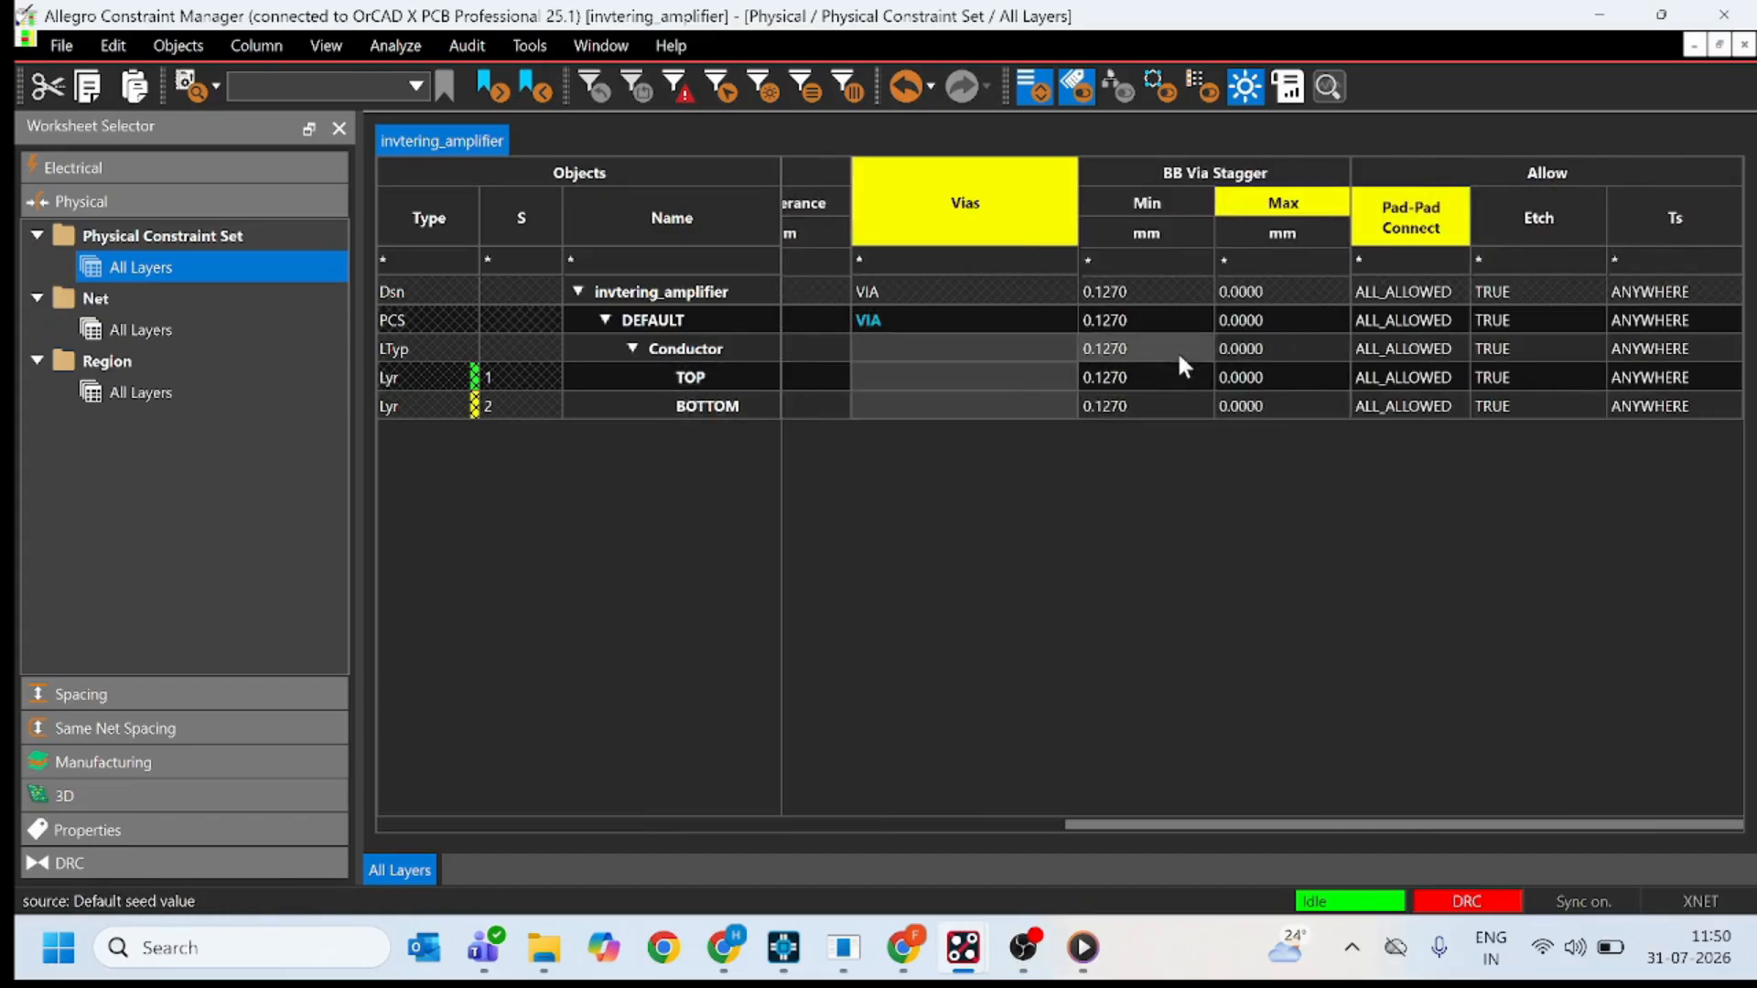
# Review the physical constraints for all layers in the Net worksheet and in the Region worksheet.
pyautogui.click(138, 330)
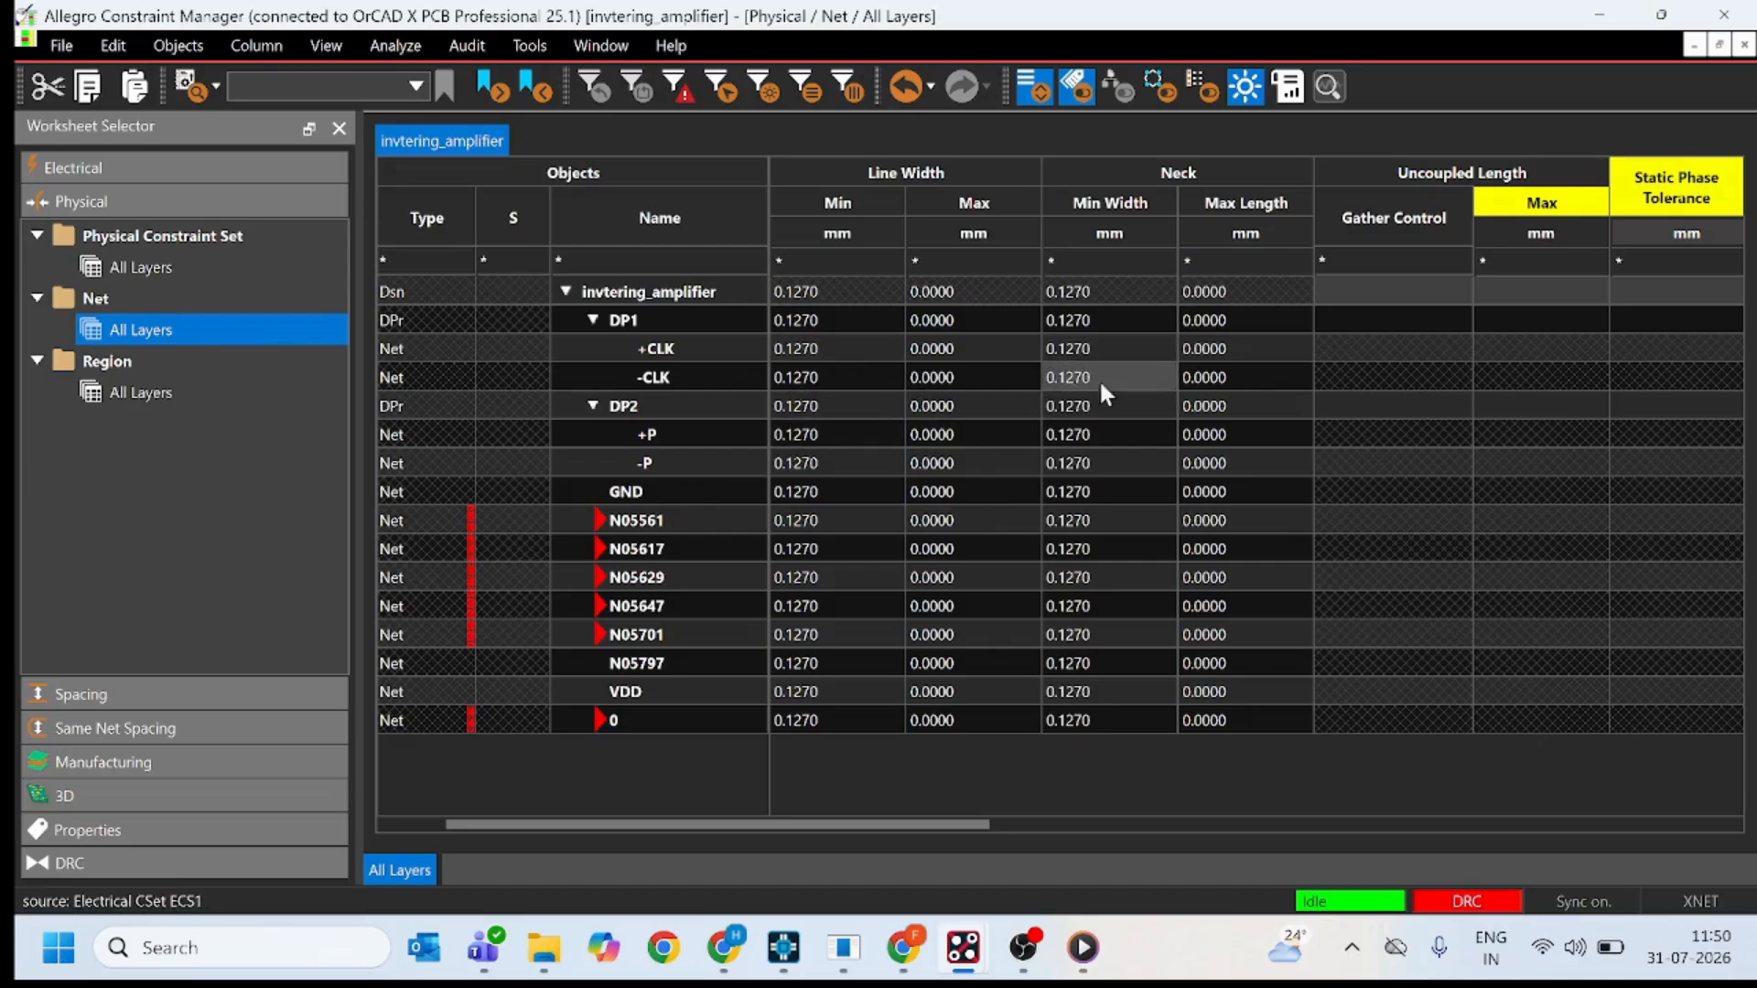
pyautogui.hscroll(5, 1215, 406)
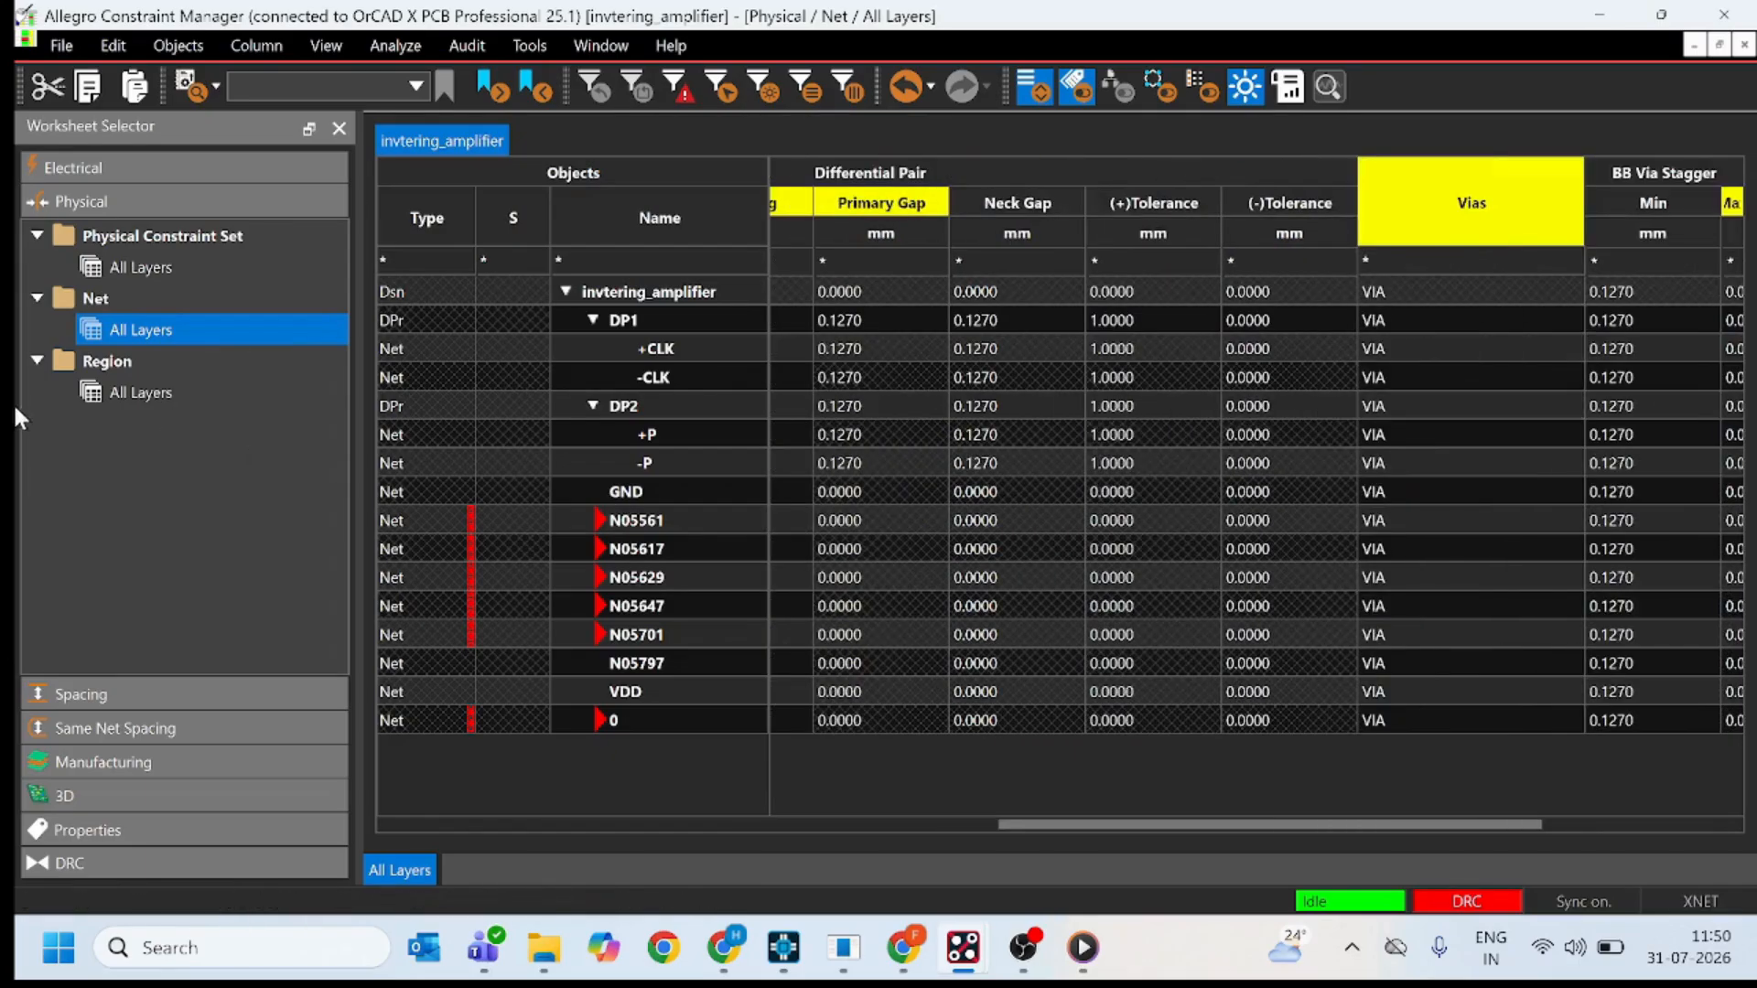
pyautogui.click(142, 391)
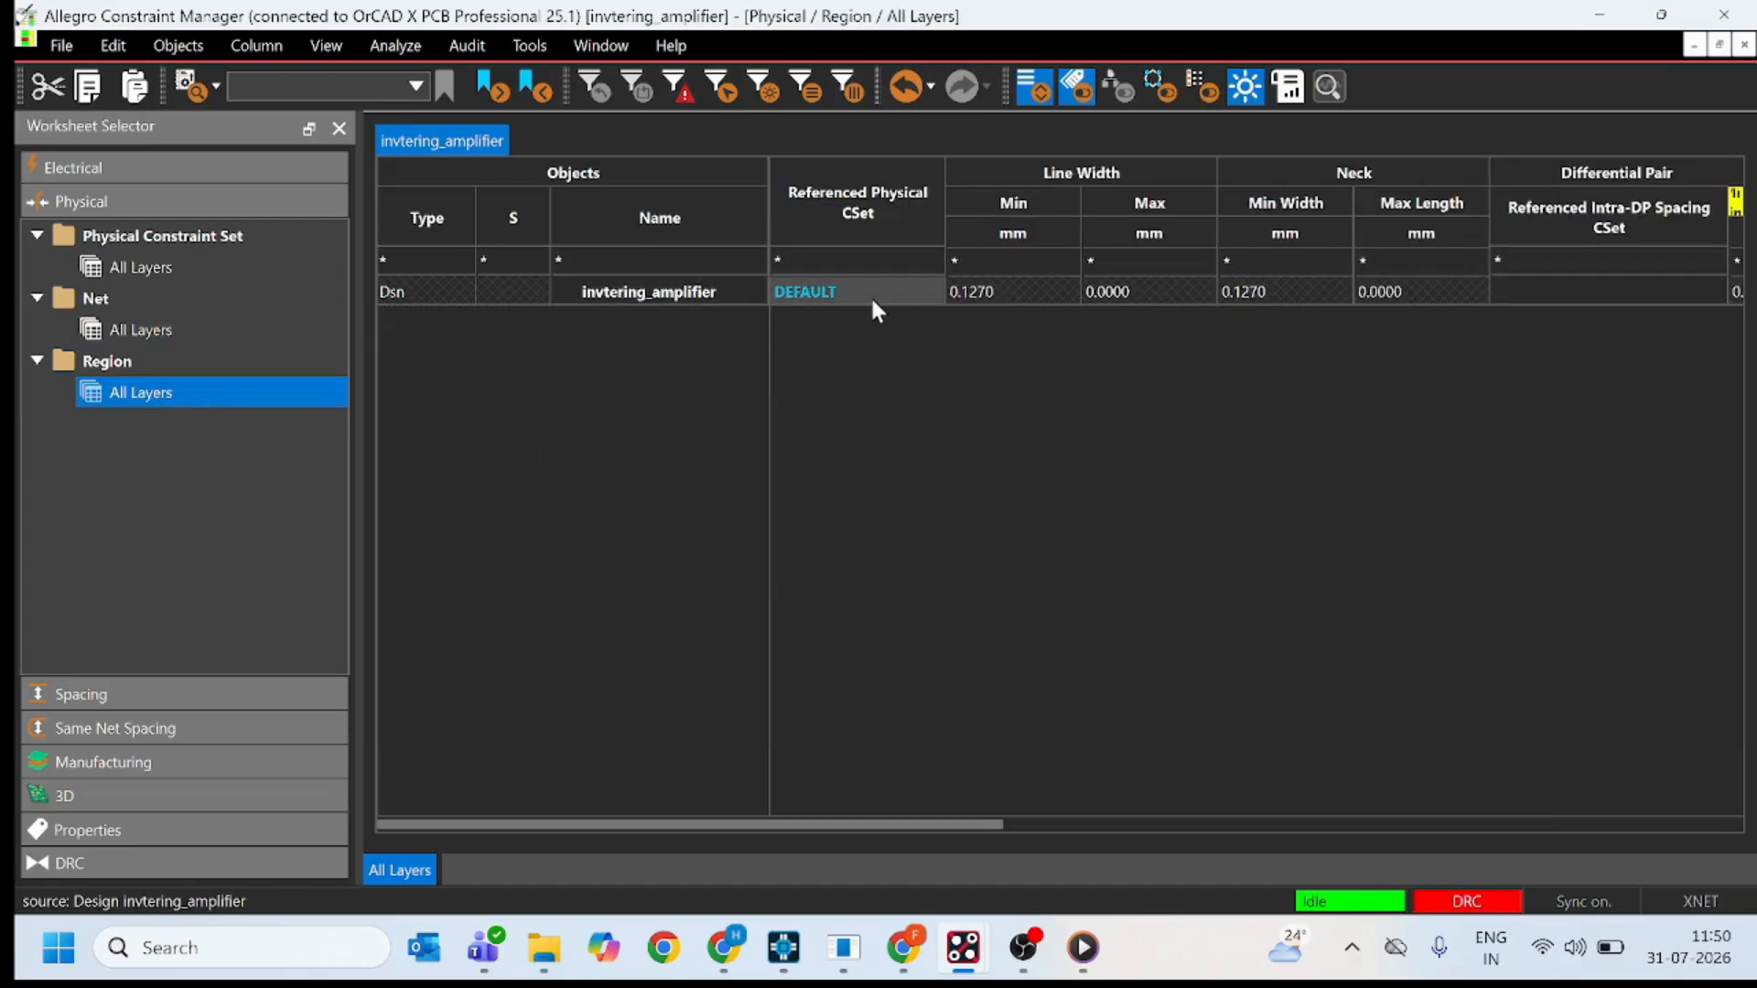
pyautogui.hscroll(5, 990, 300)
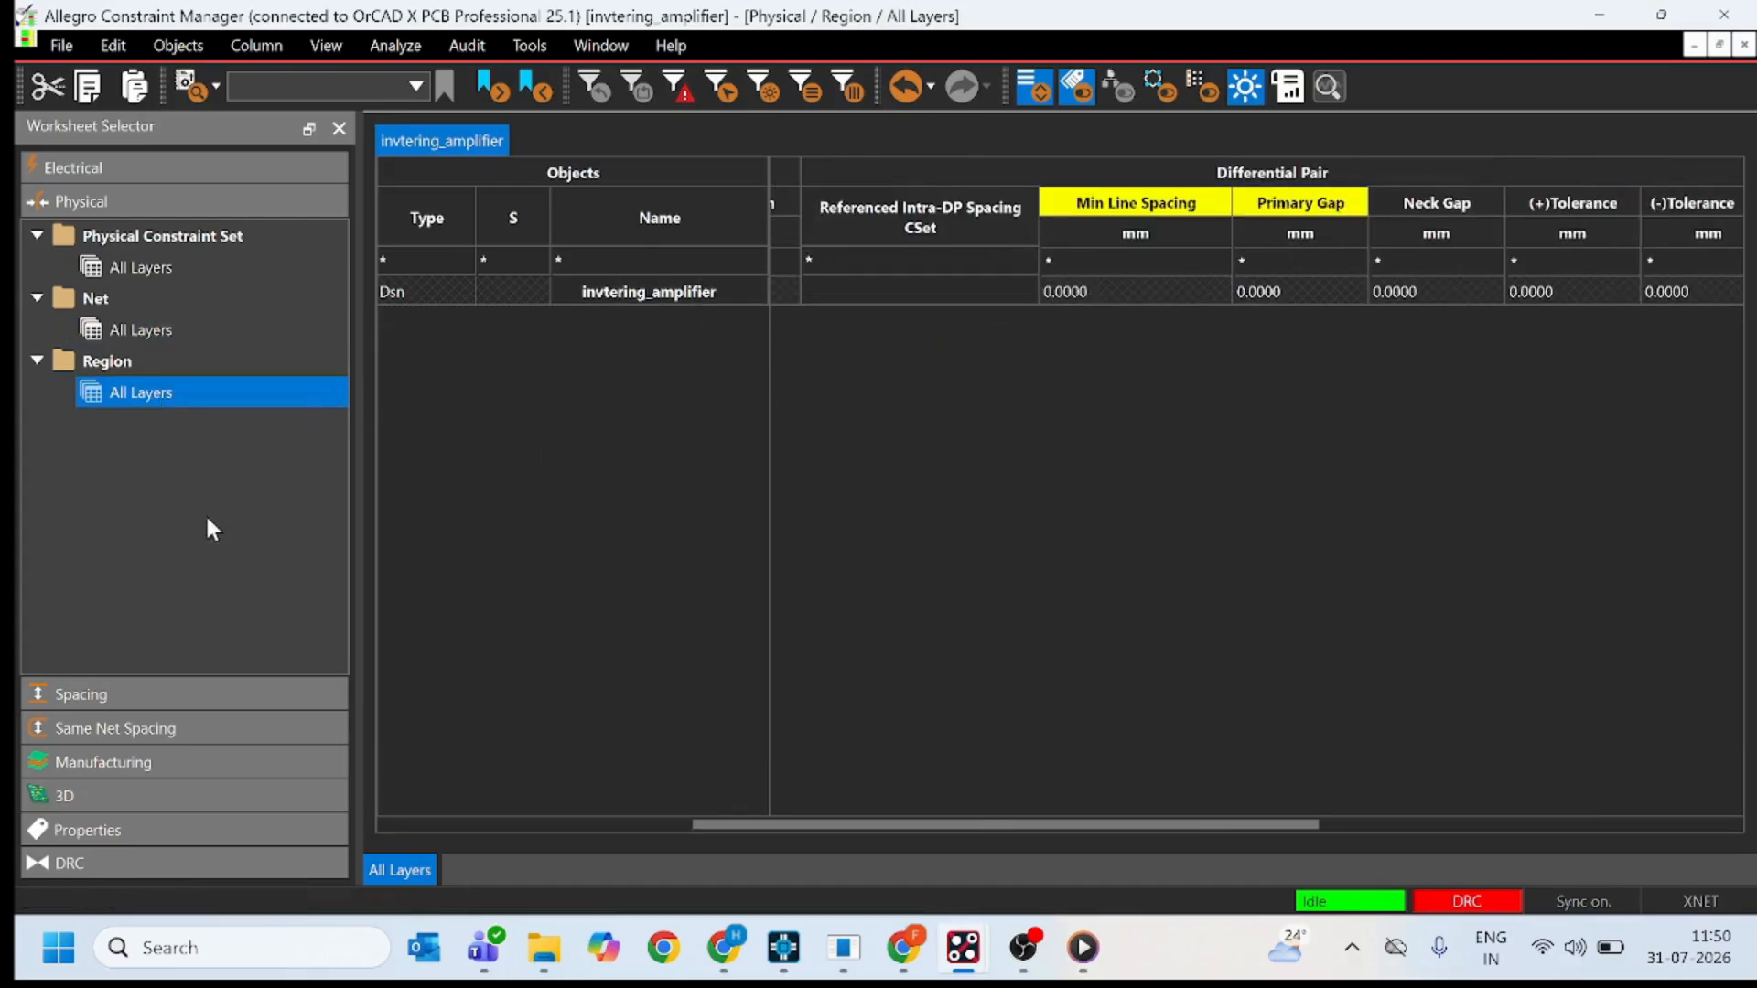
# Examine the Spacing Constraint Set worksheet for all layers, expanding the SMD Pin To spacing values.
pyautogui.click(141, 698)
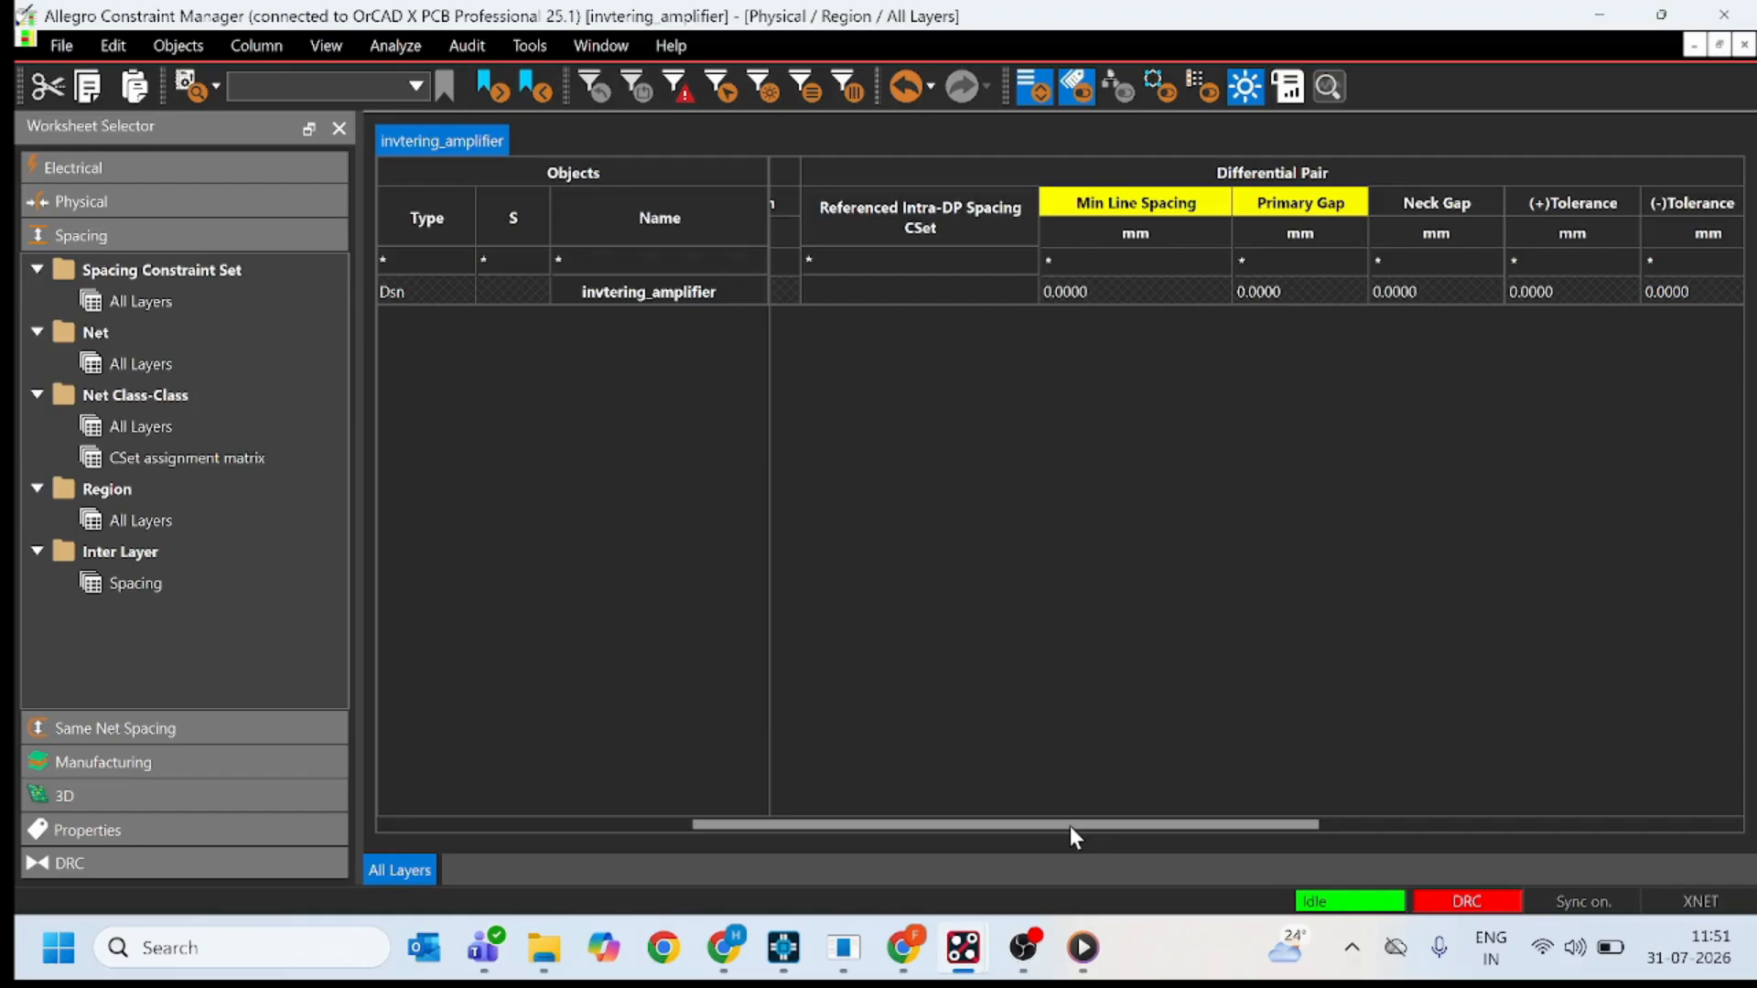
pyautogui.click(142, 303)
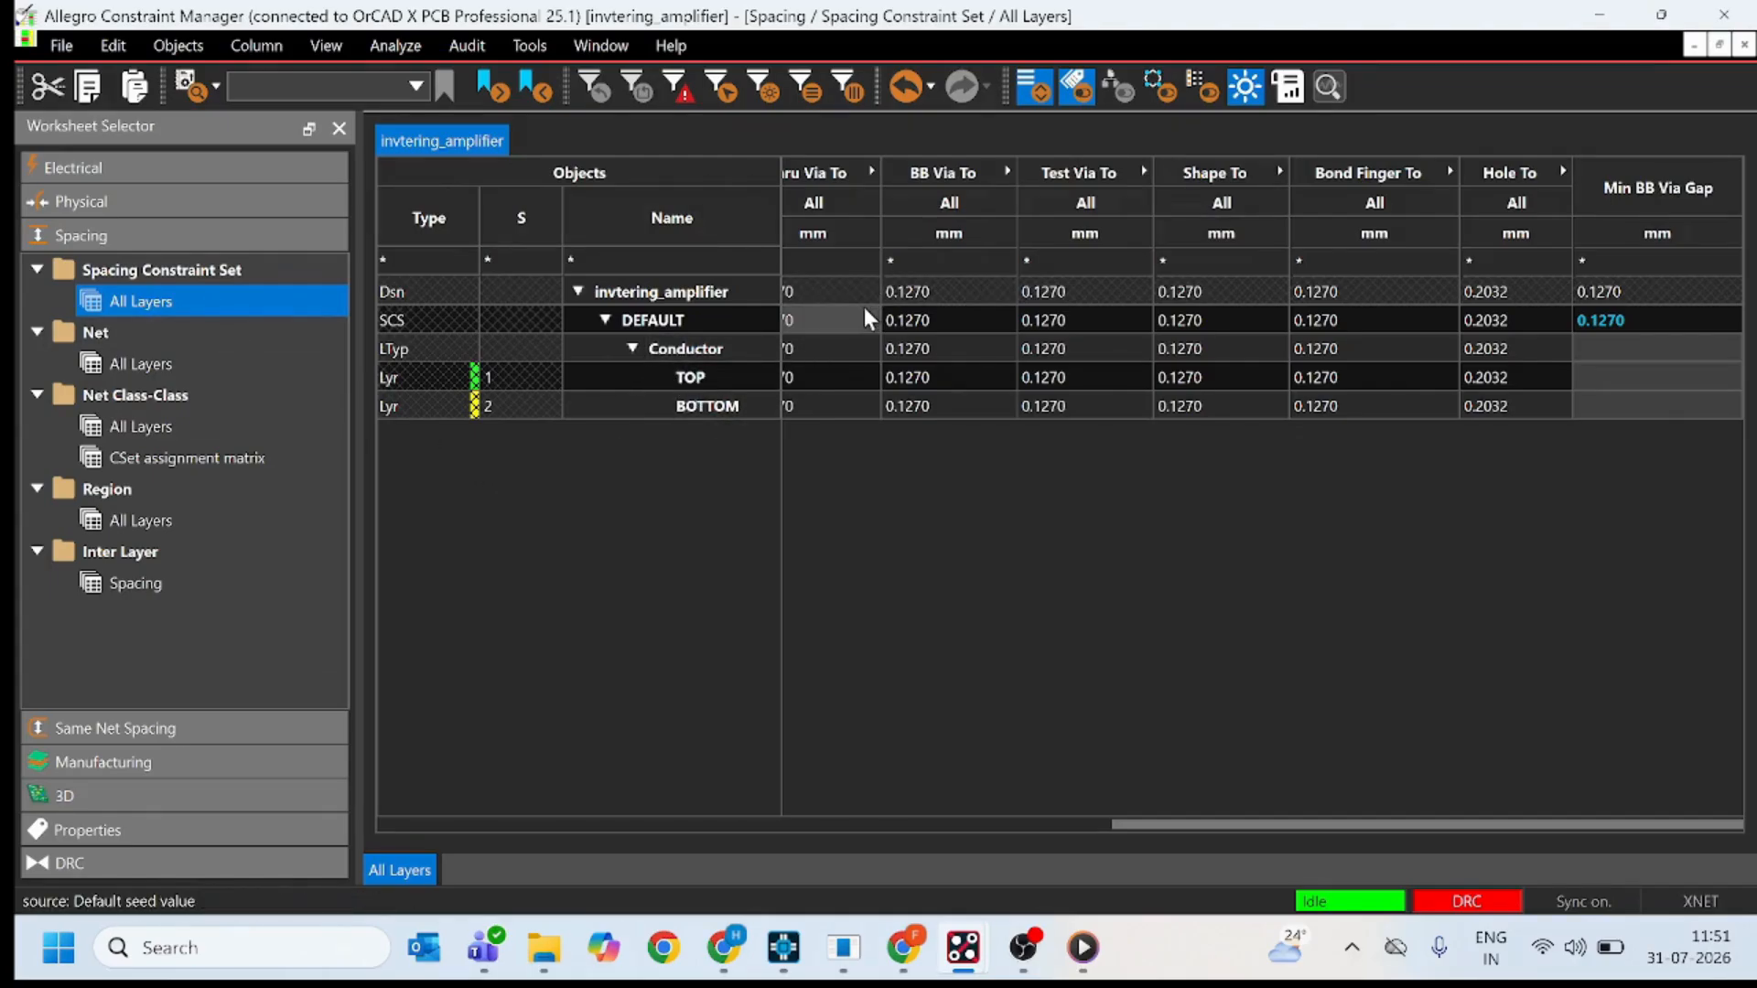
pyautogui.hscroll(-10, 865, 310)
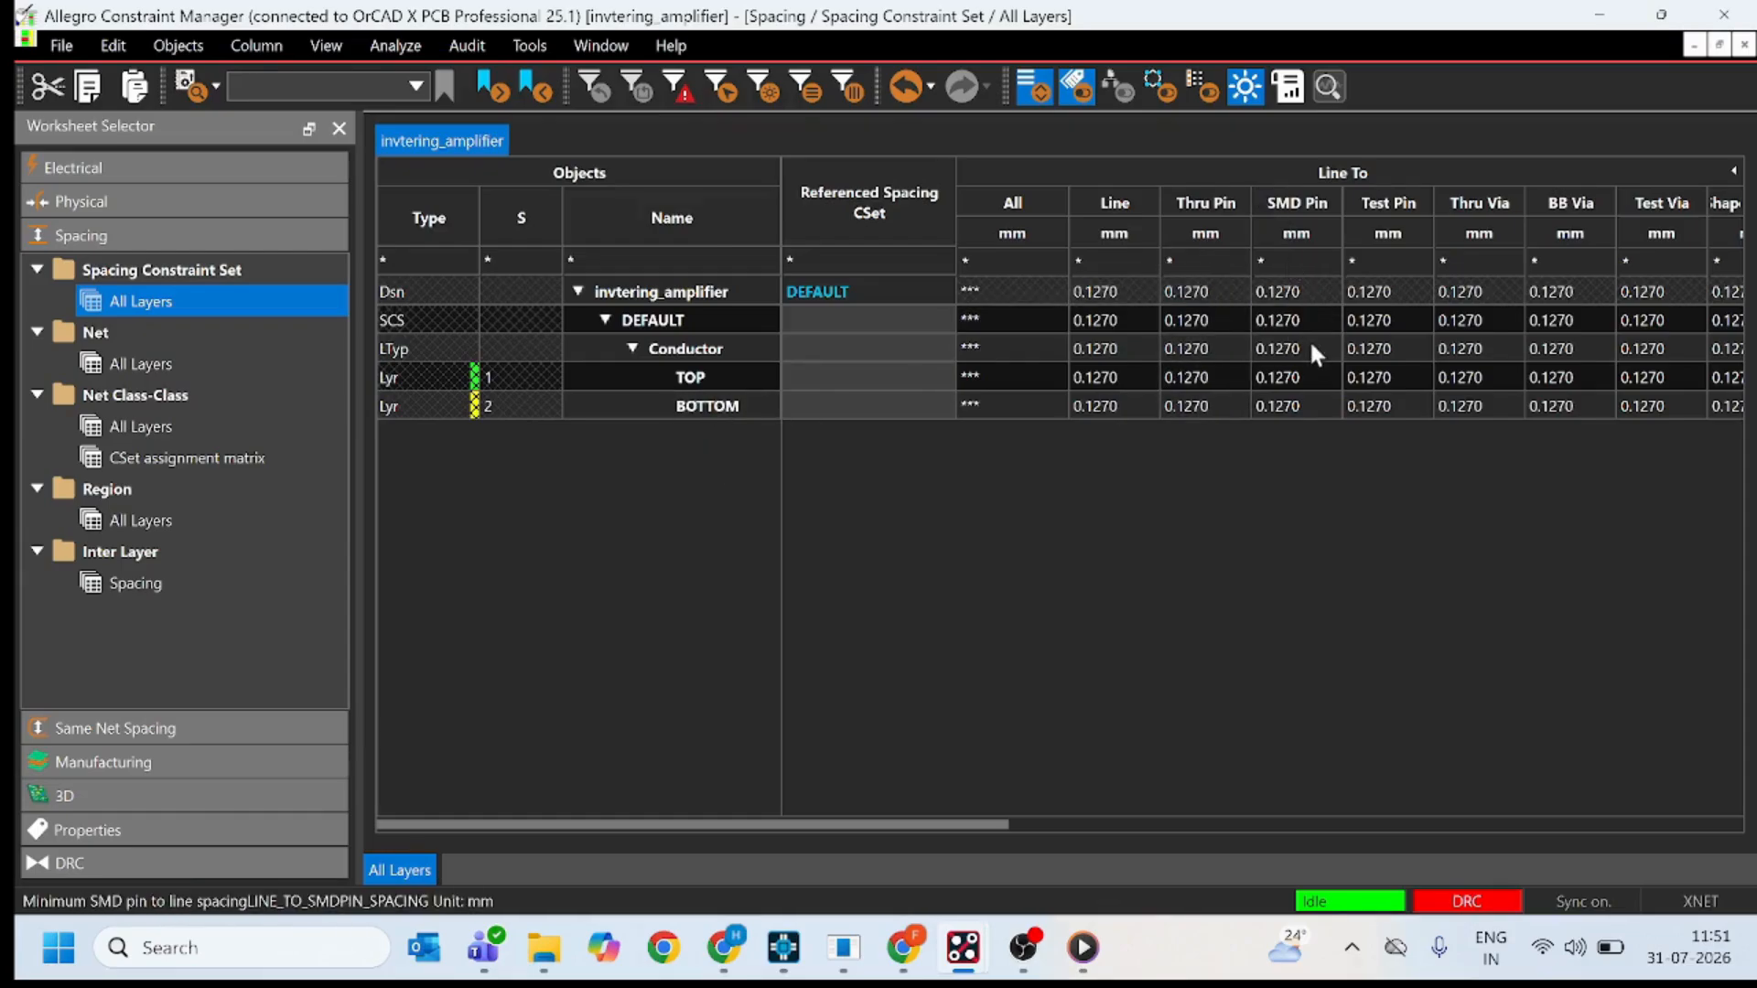
pyautogui.hscroll(5, 1327, 325)
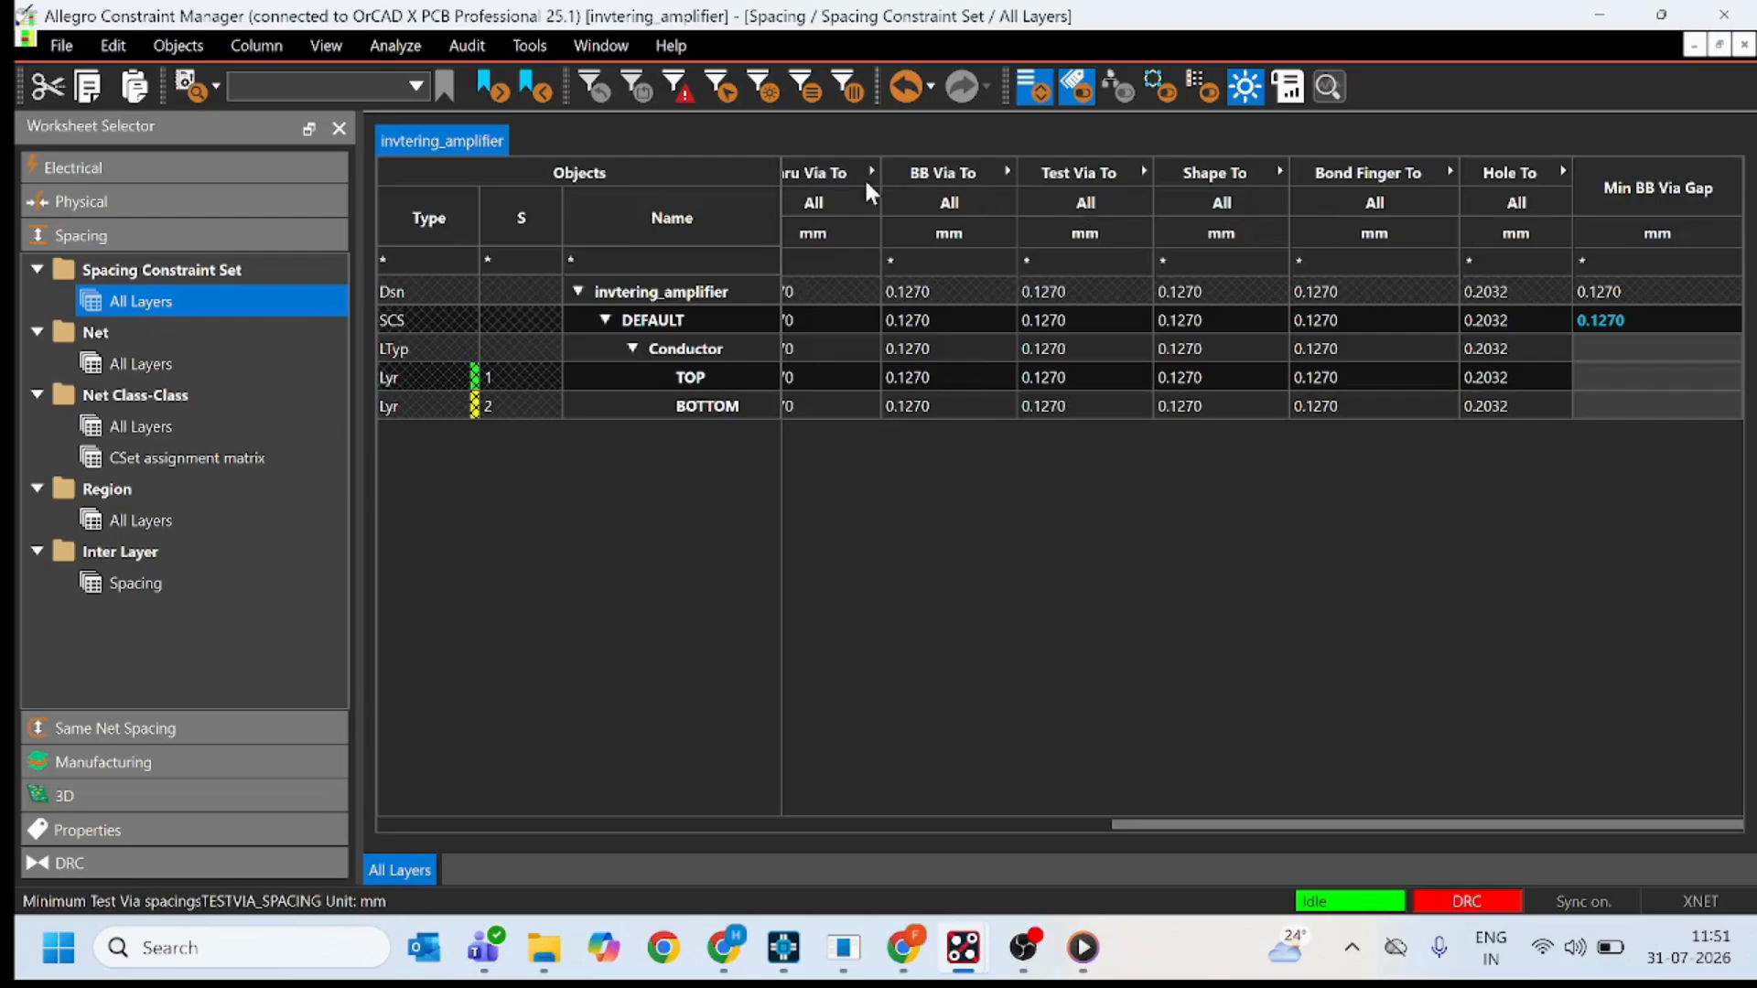
pyautogui.hscroll(-3, 864, 177)
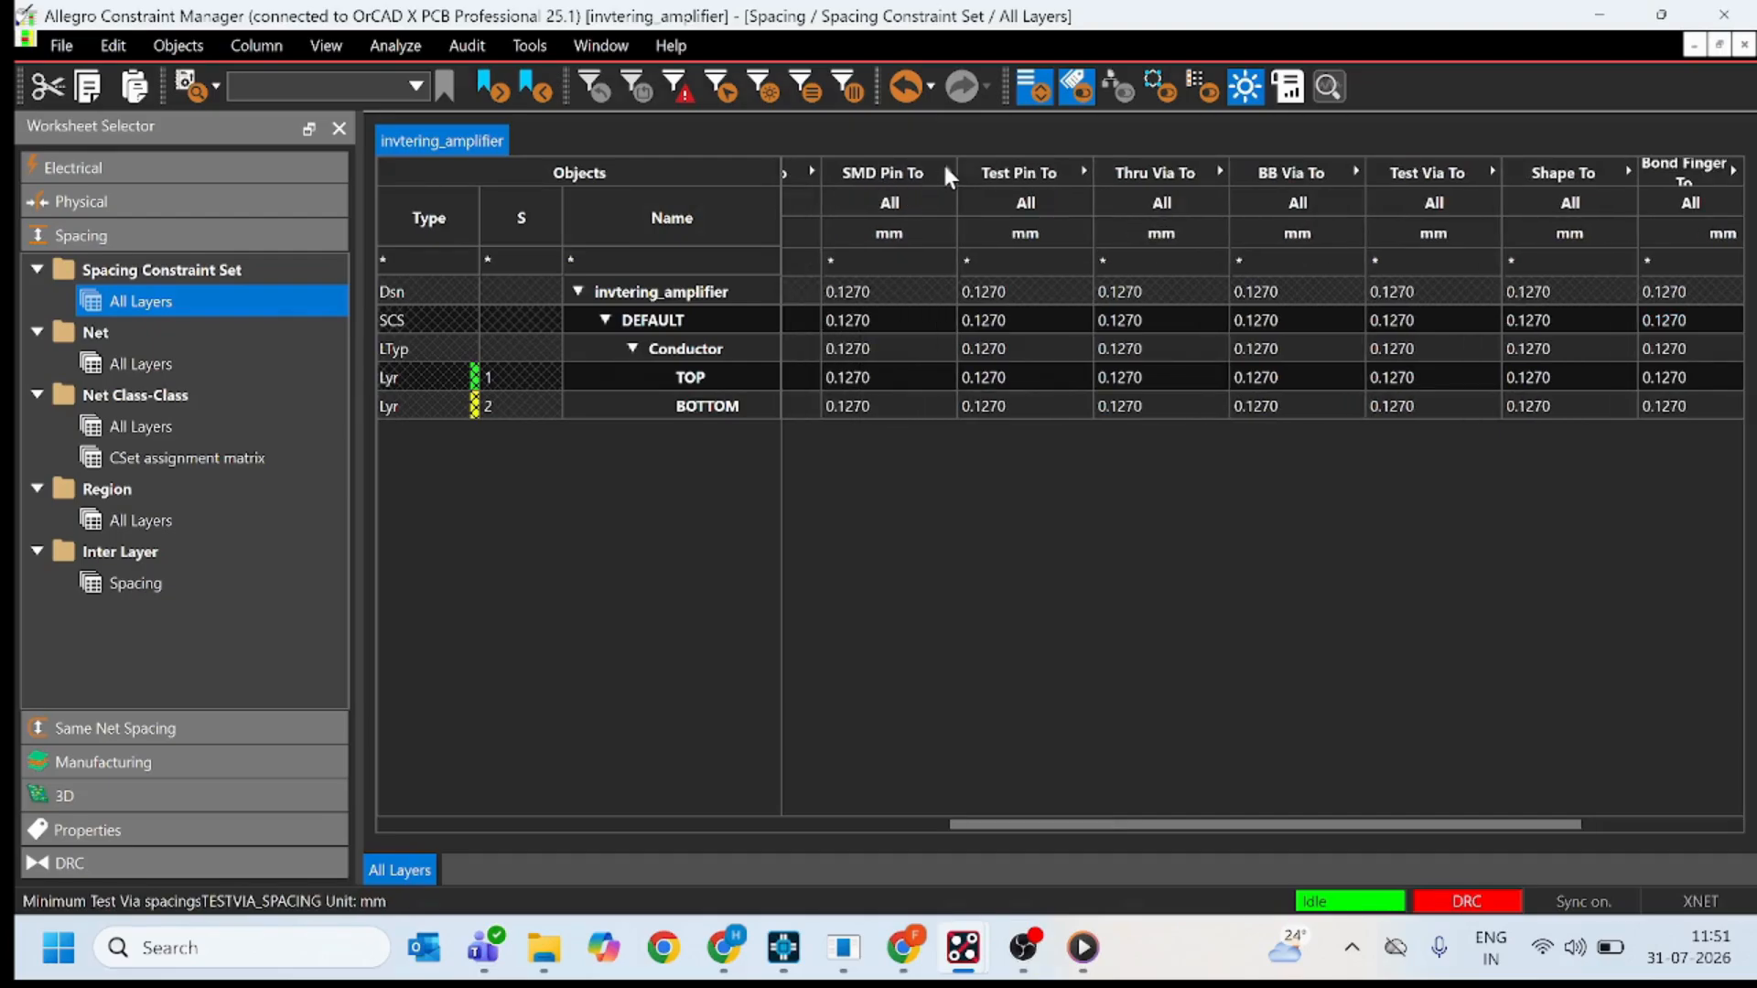
pyautogui.click(947, 174)
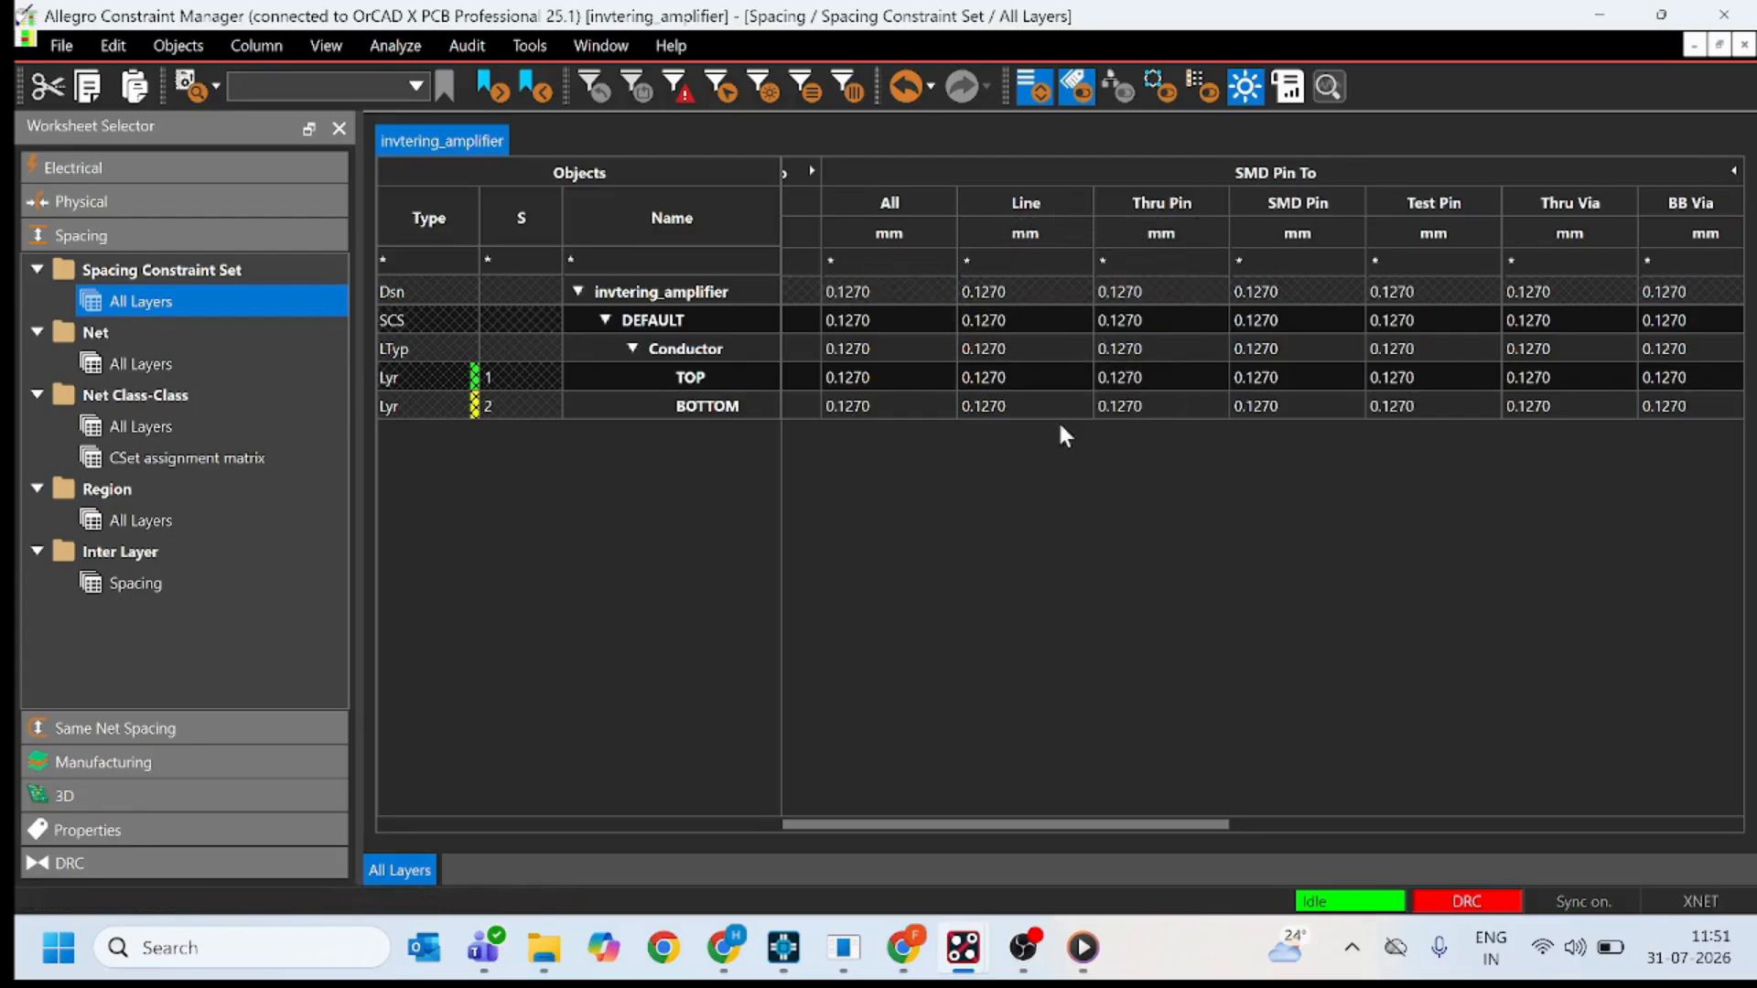
# Review the spacing values per net, expanding the Thru Via To group, and look at the Net Class-Class spacing worksheet.
pyautogui.click(139, 365)
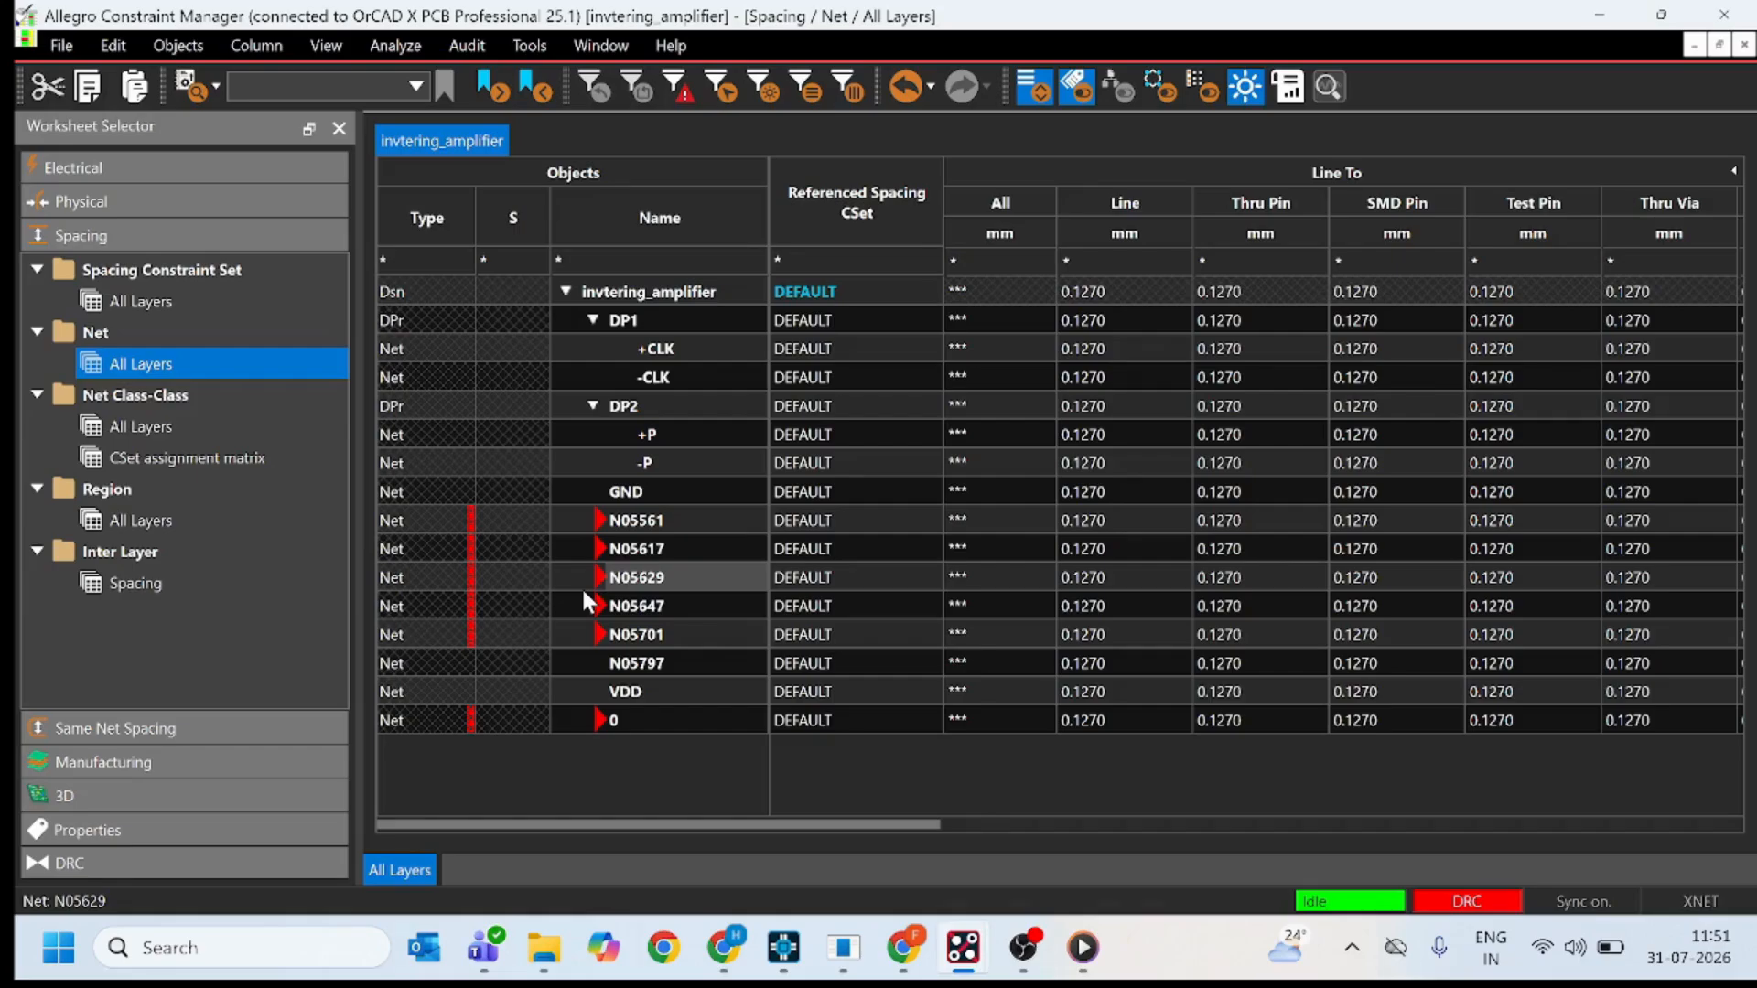
pyautogui.hscroll(10, 987, 428)
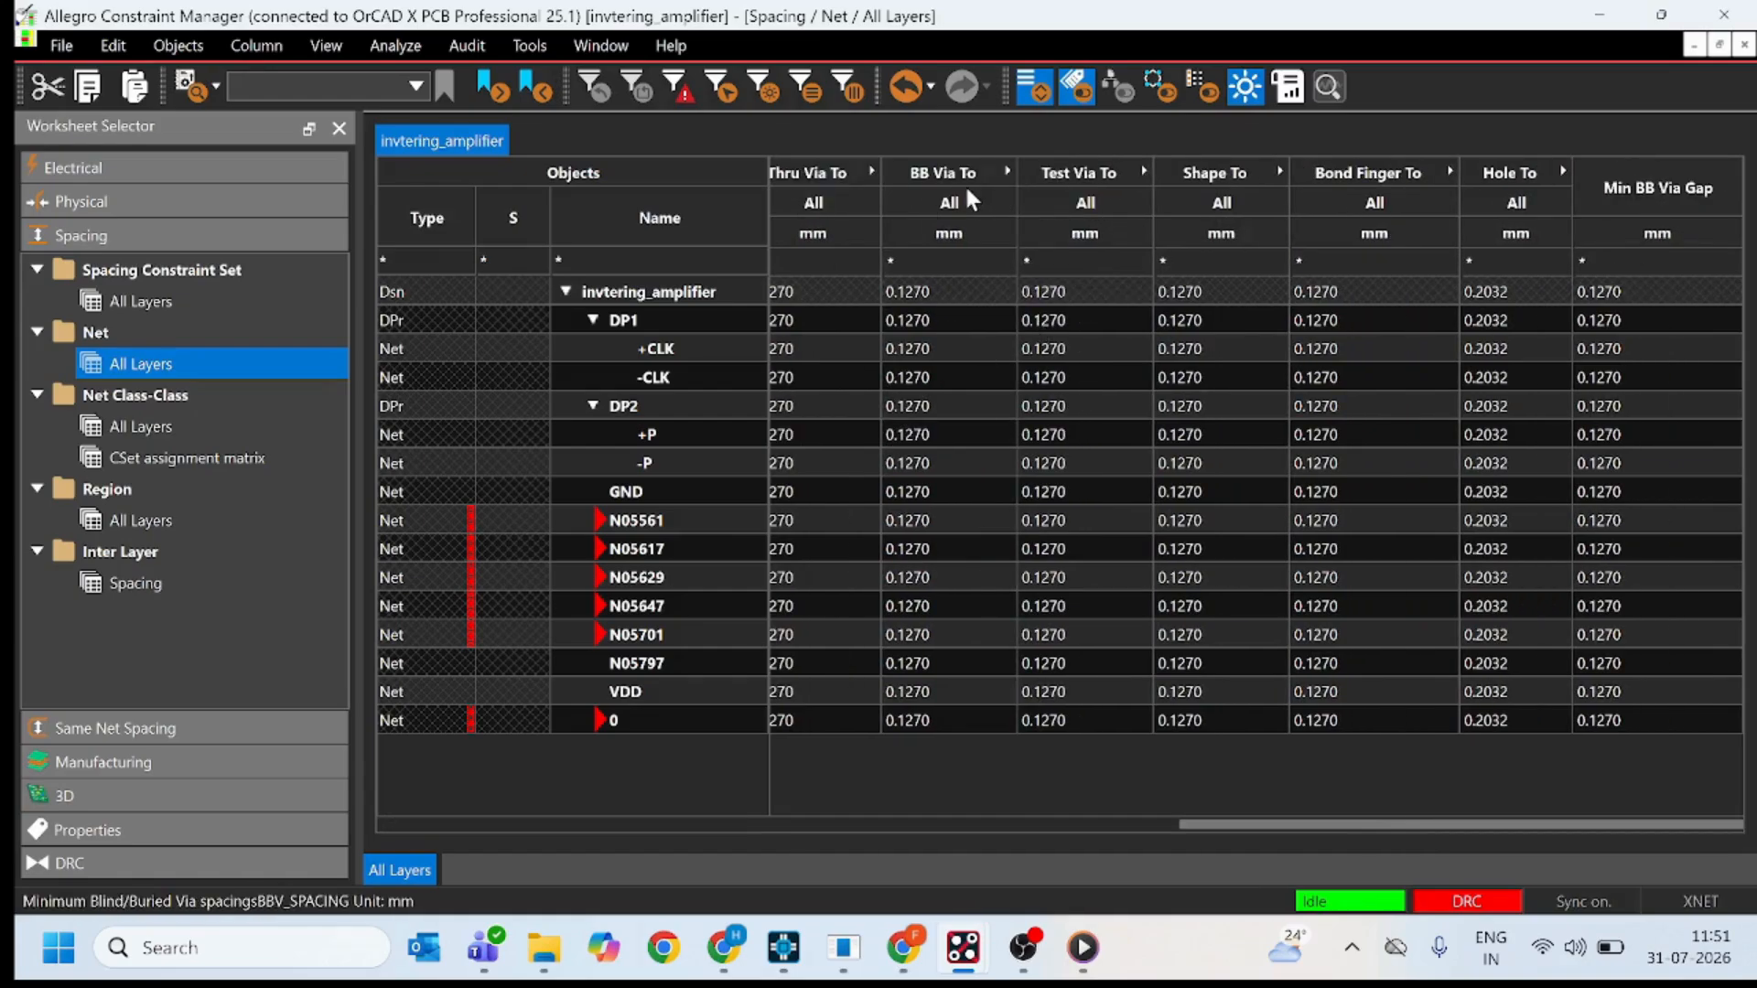
pyautogui.hscroll(-10, 959, 185)
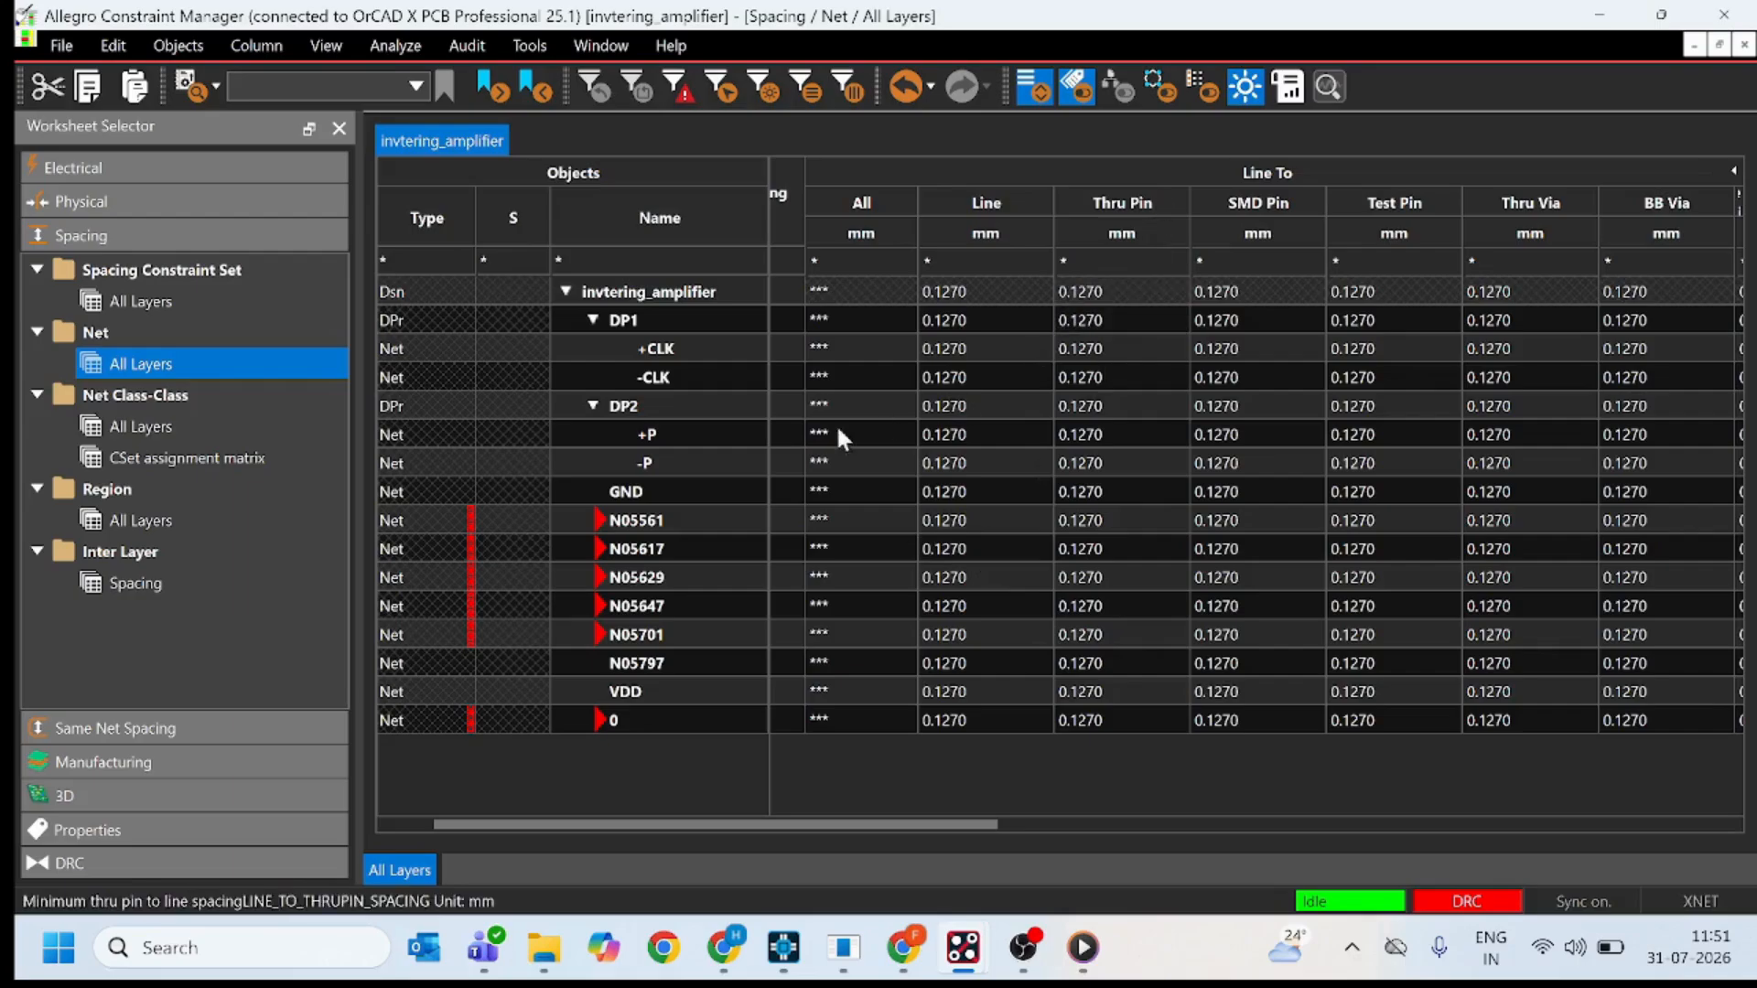
pyautogui.hscroll(10, 1294, 223)
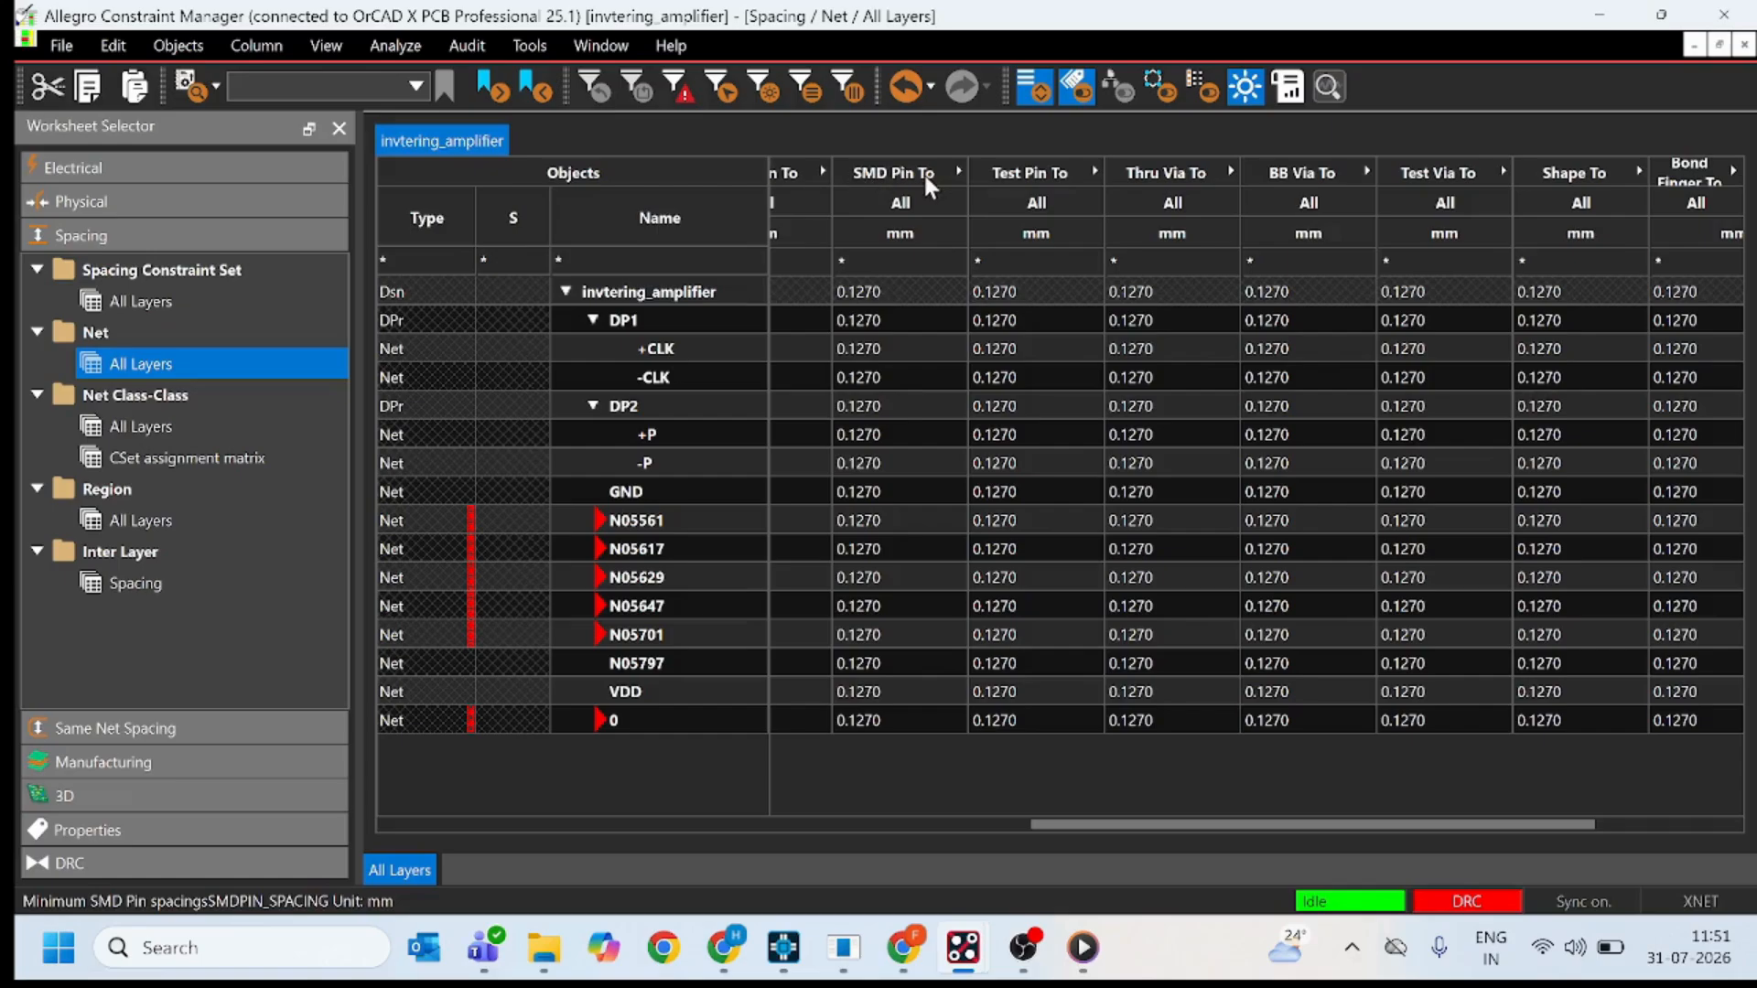
pyautogui.click(1230, 172)
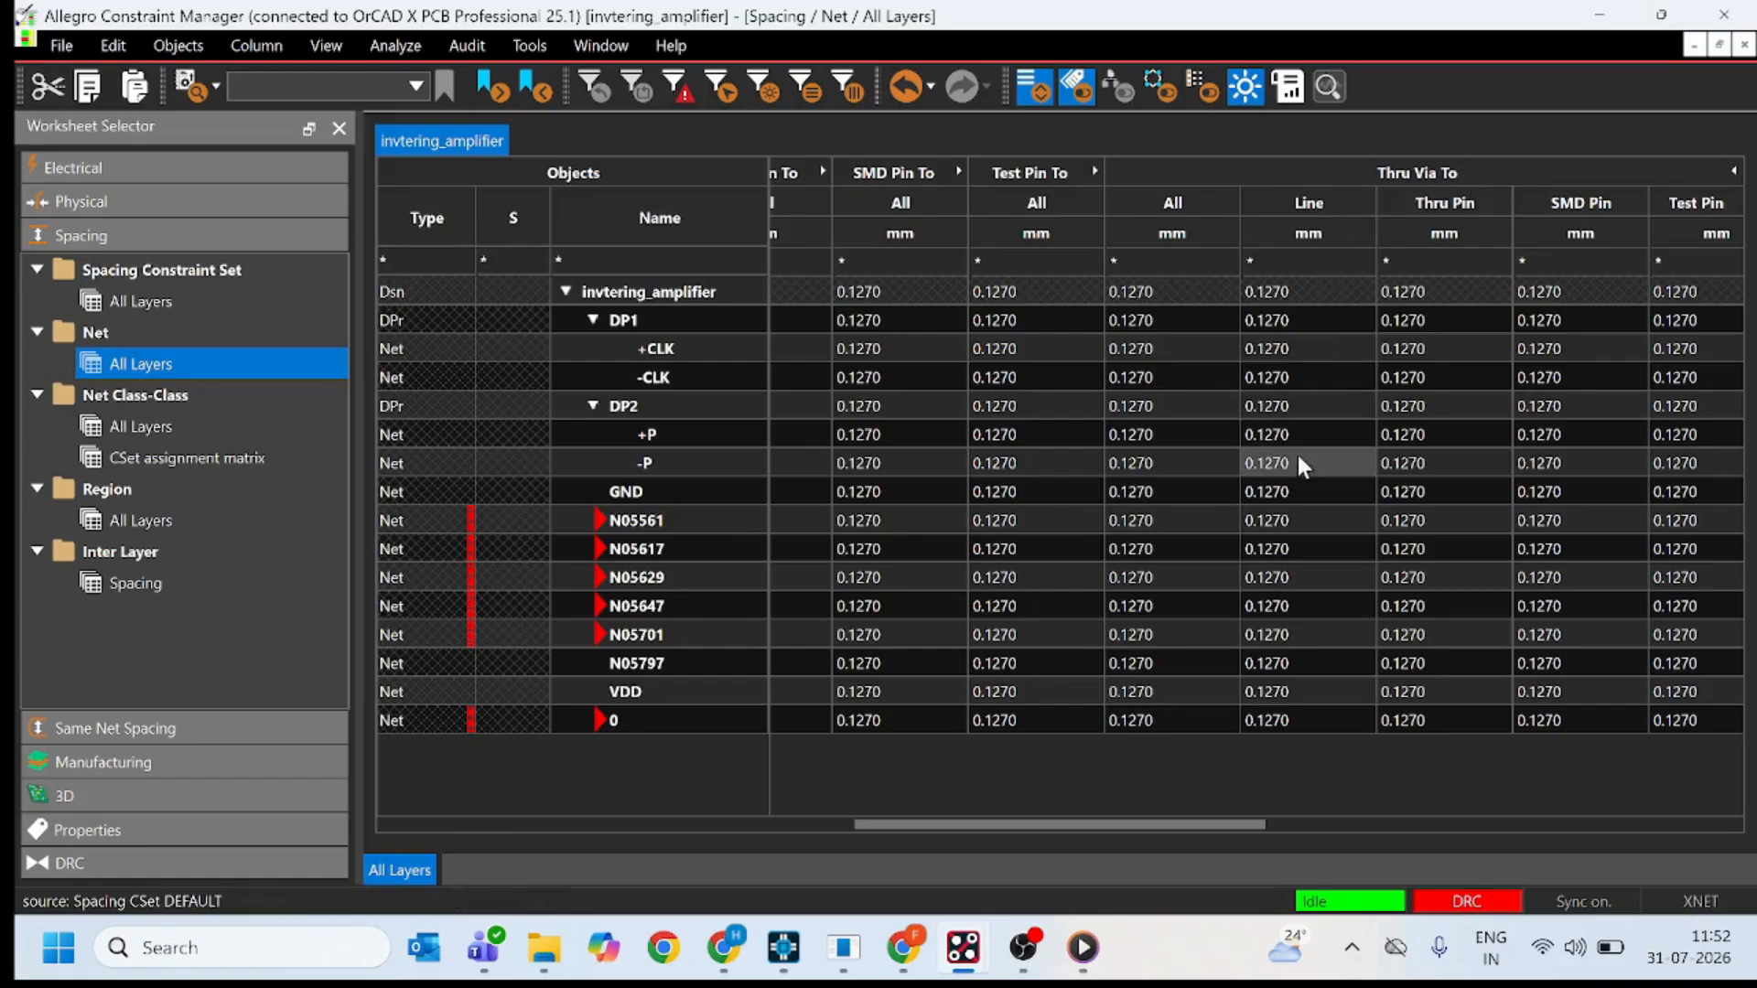
pyautogui.hscroll(1, 1459, 495)
pyautogui.hscroll(4, 1460, 495)
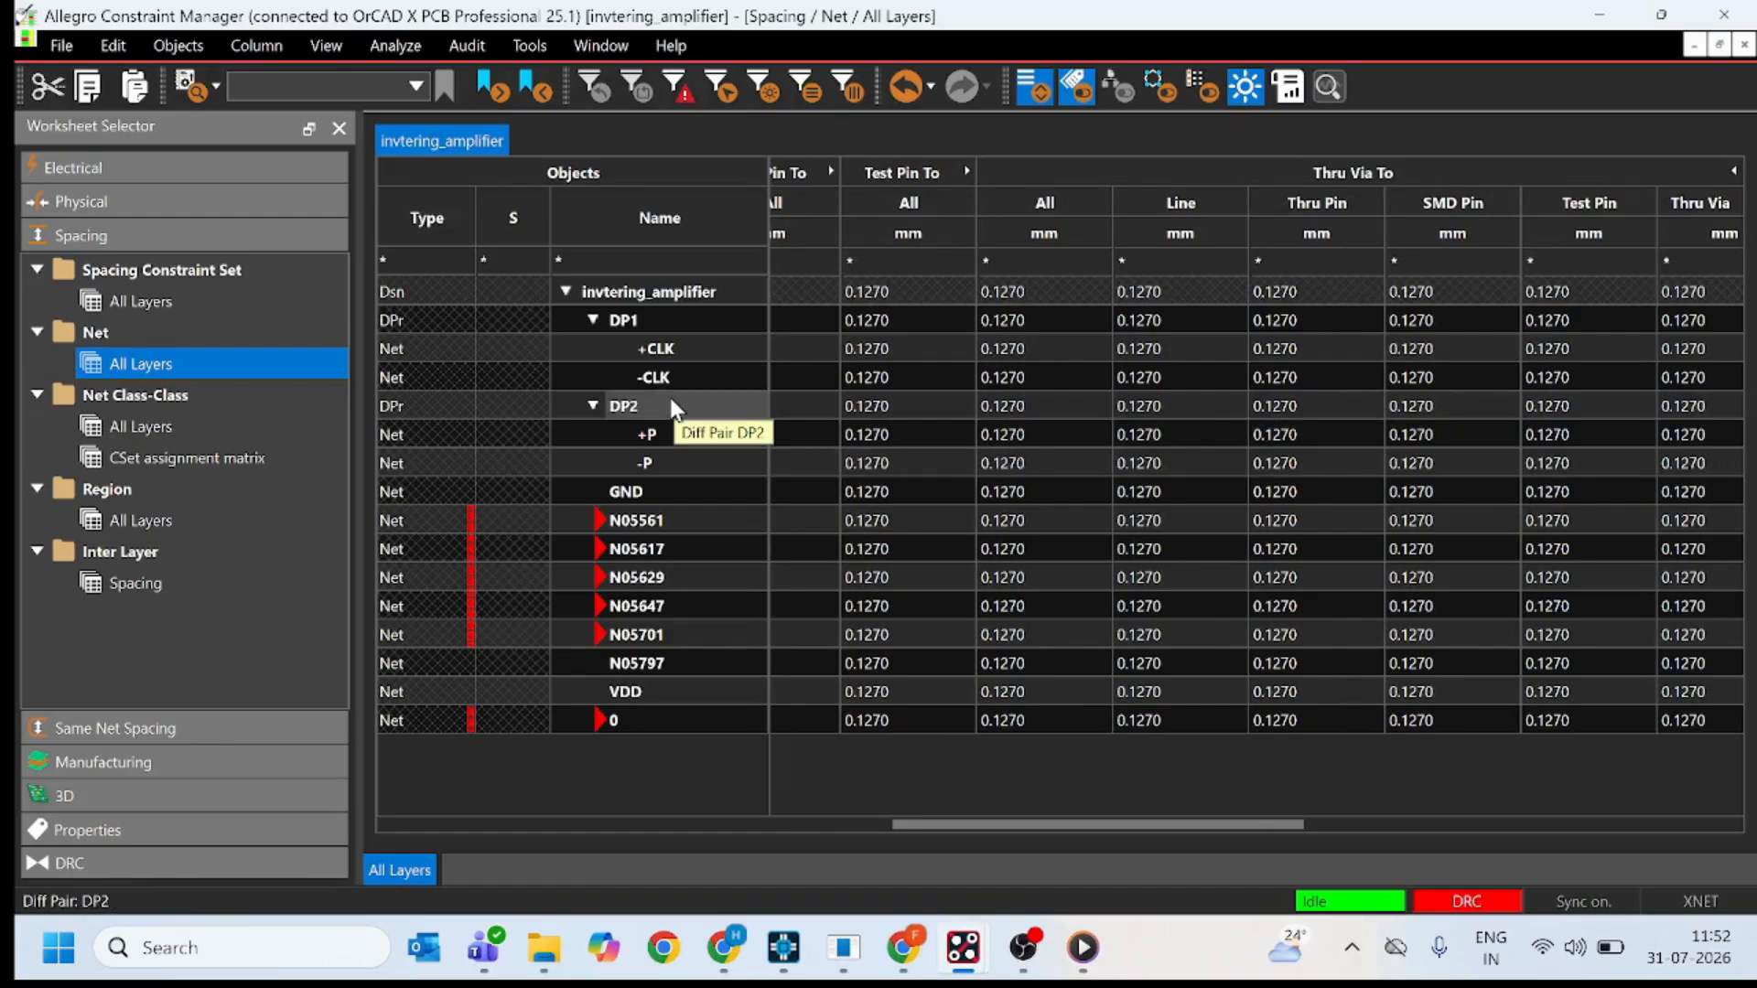
pyautogui.click(177, 418)
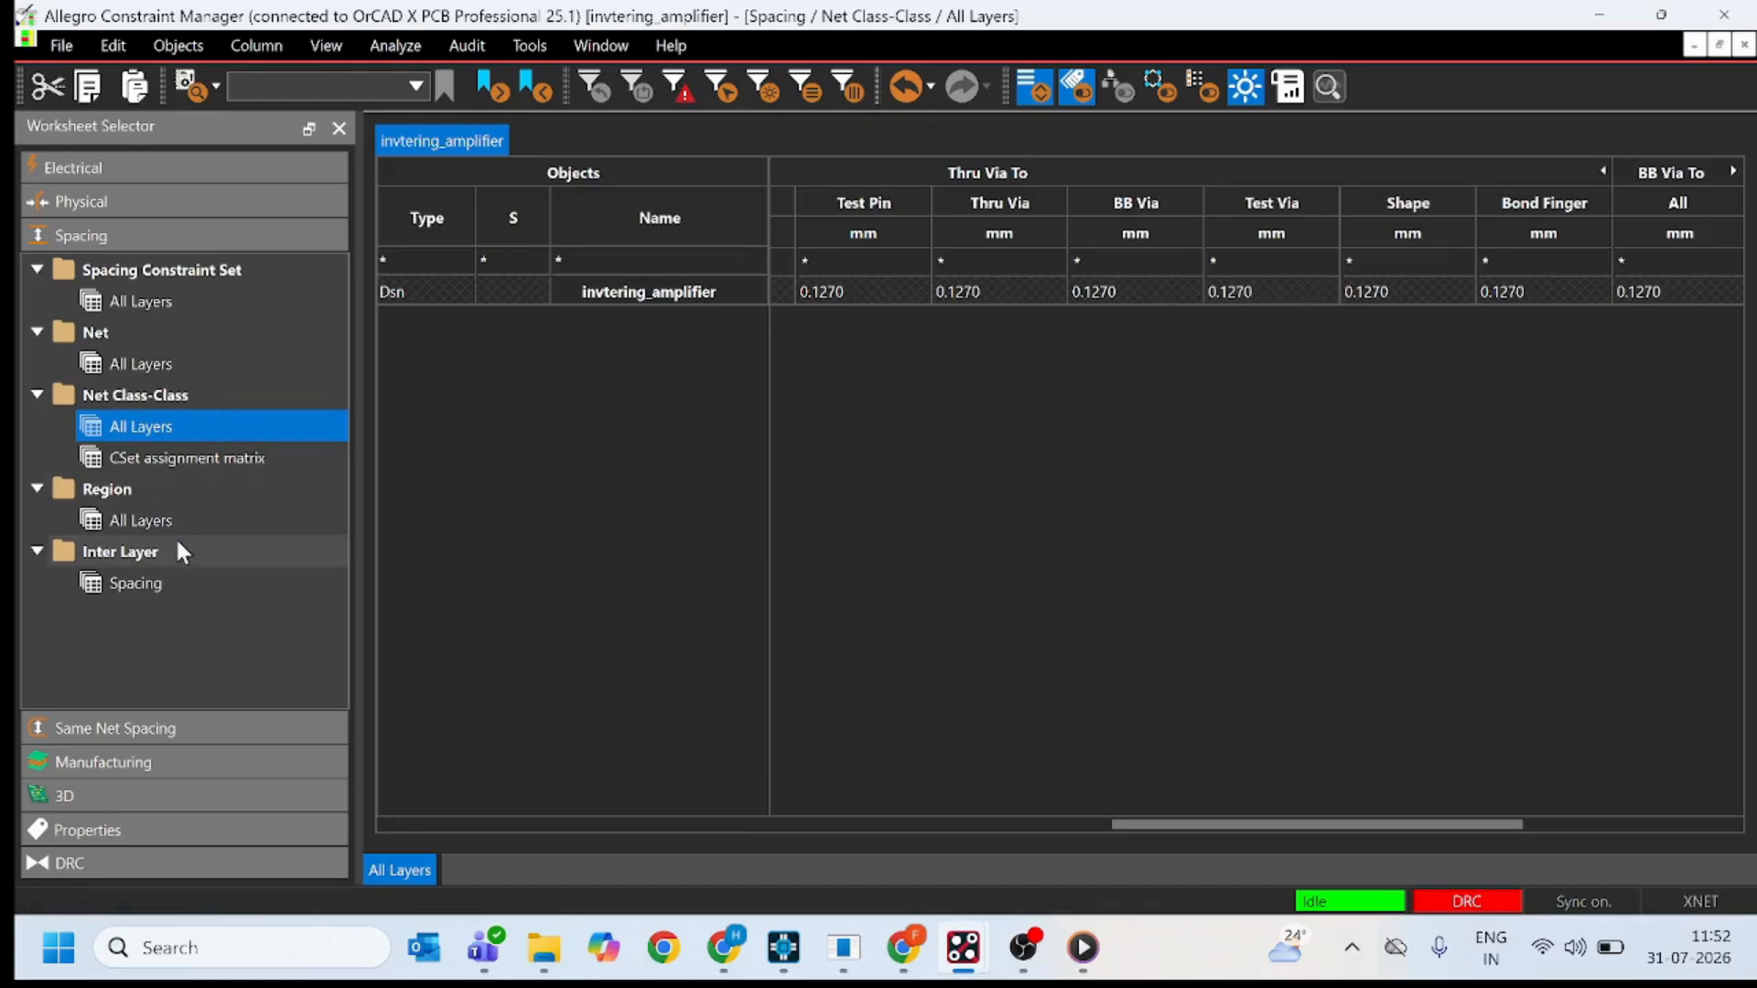
# Create inter-layer spacing rules for Coverlay_Top to Zone_Outline, Emi_Shield_Bottom to Zone_Outline and Dfa_Bound_Top to Transition_Zone.
pyautogui.click(140, 575)
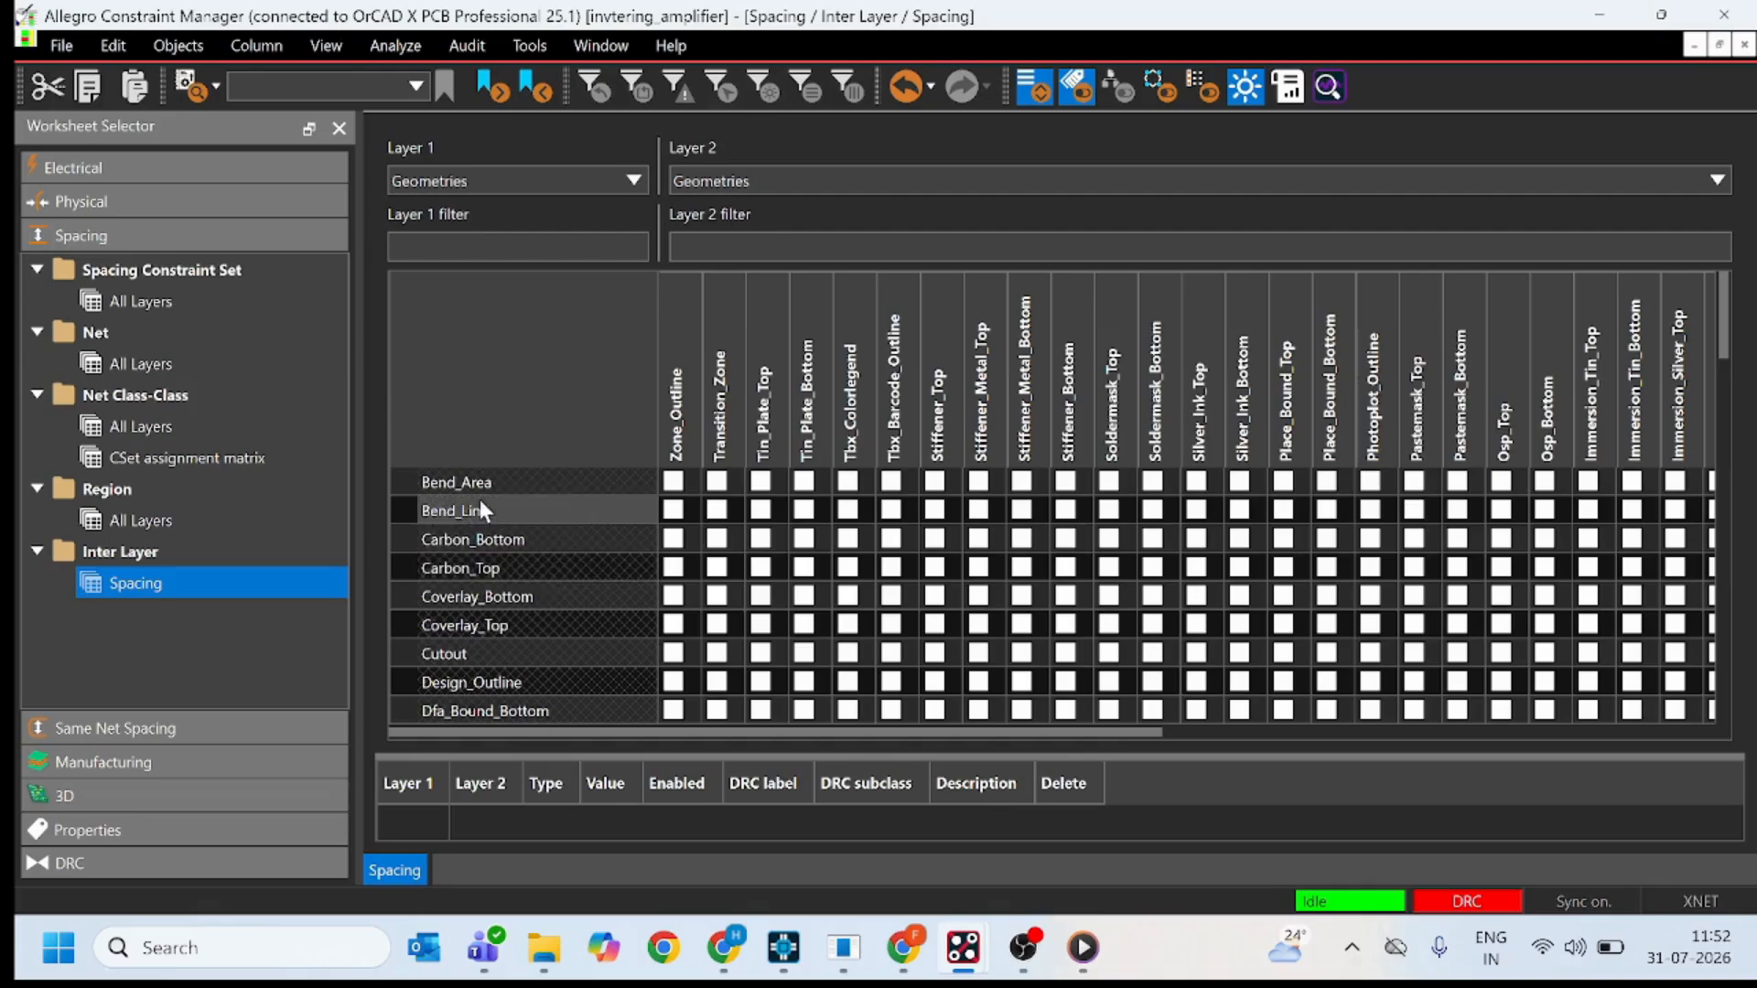
pyautogui.scroll(-1, 536, 541)
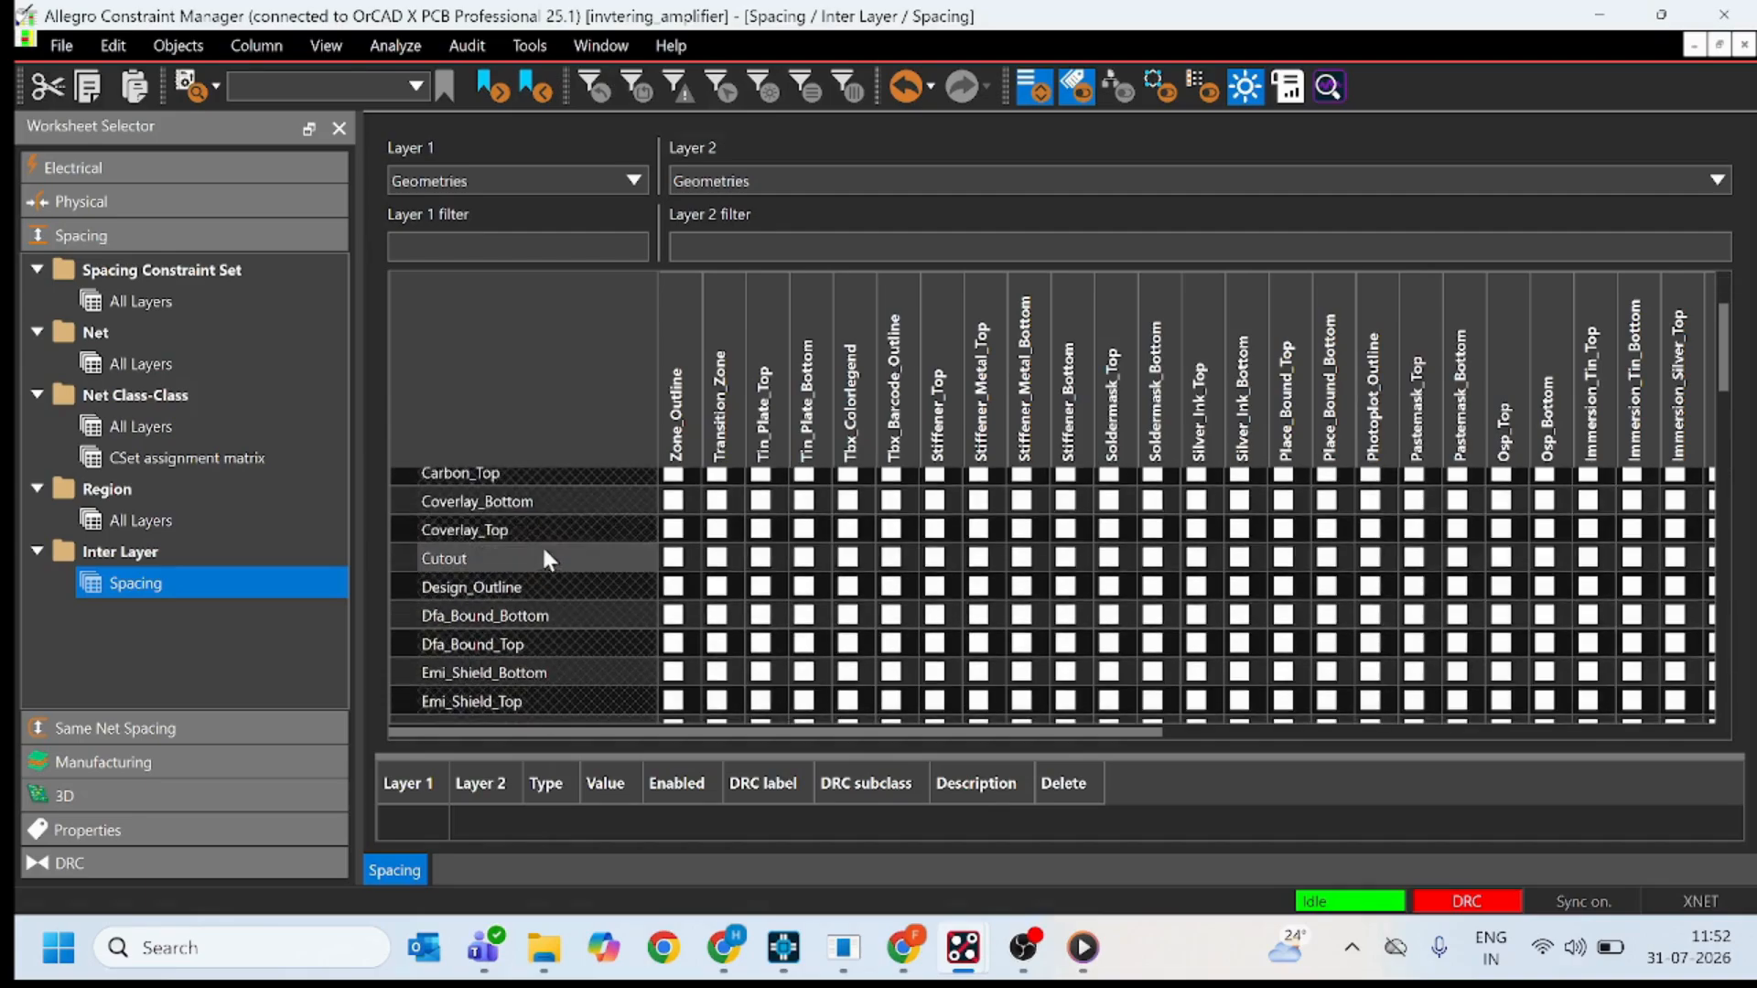
pyautogui.click(673, 531)
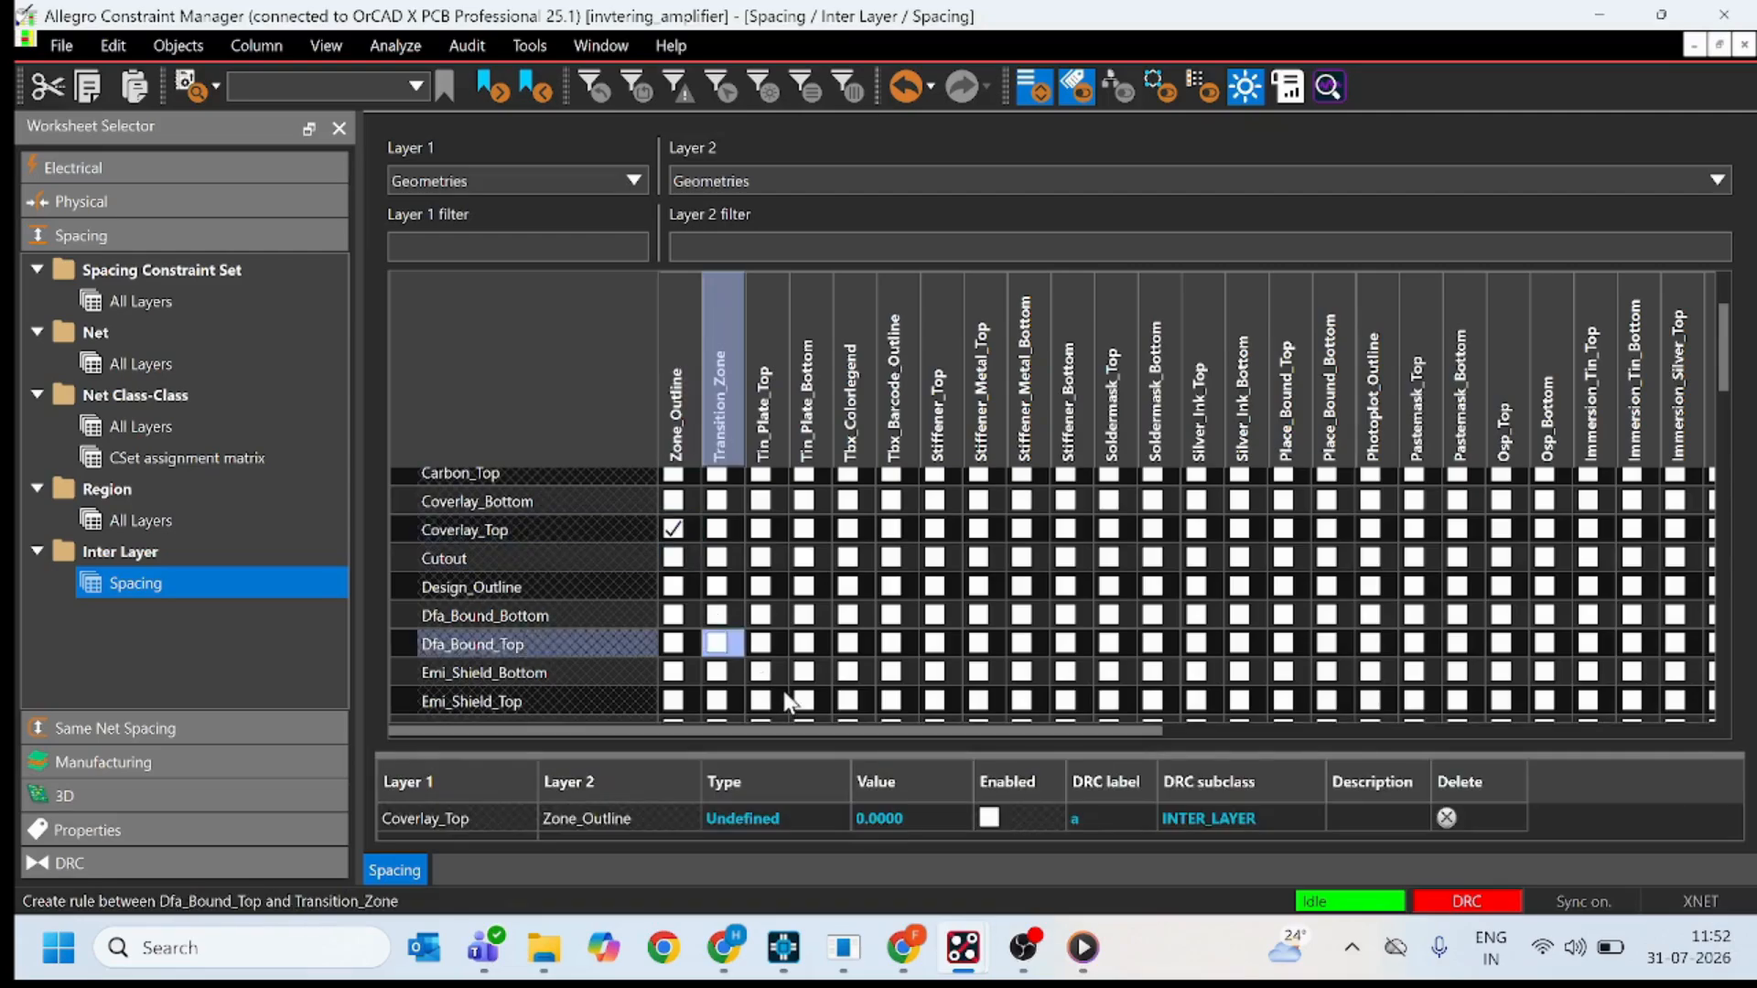
pyautogui.scroll(-1, 760, 687)
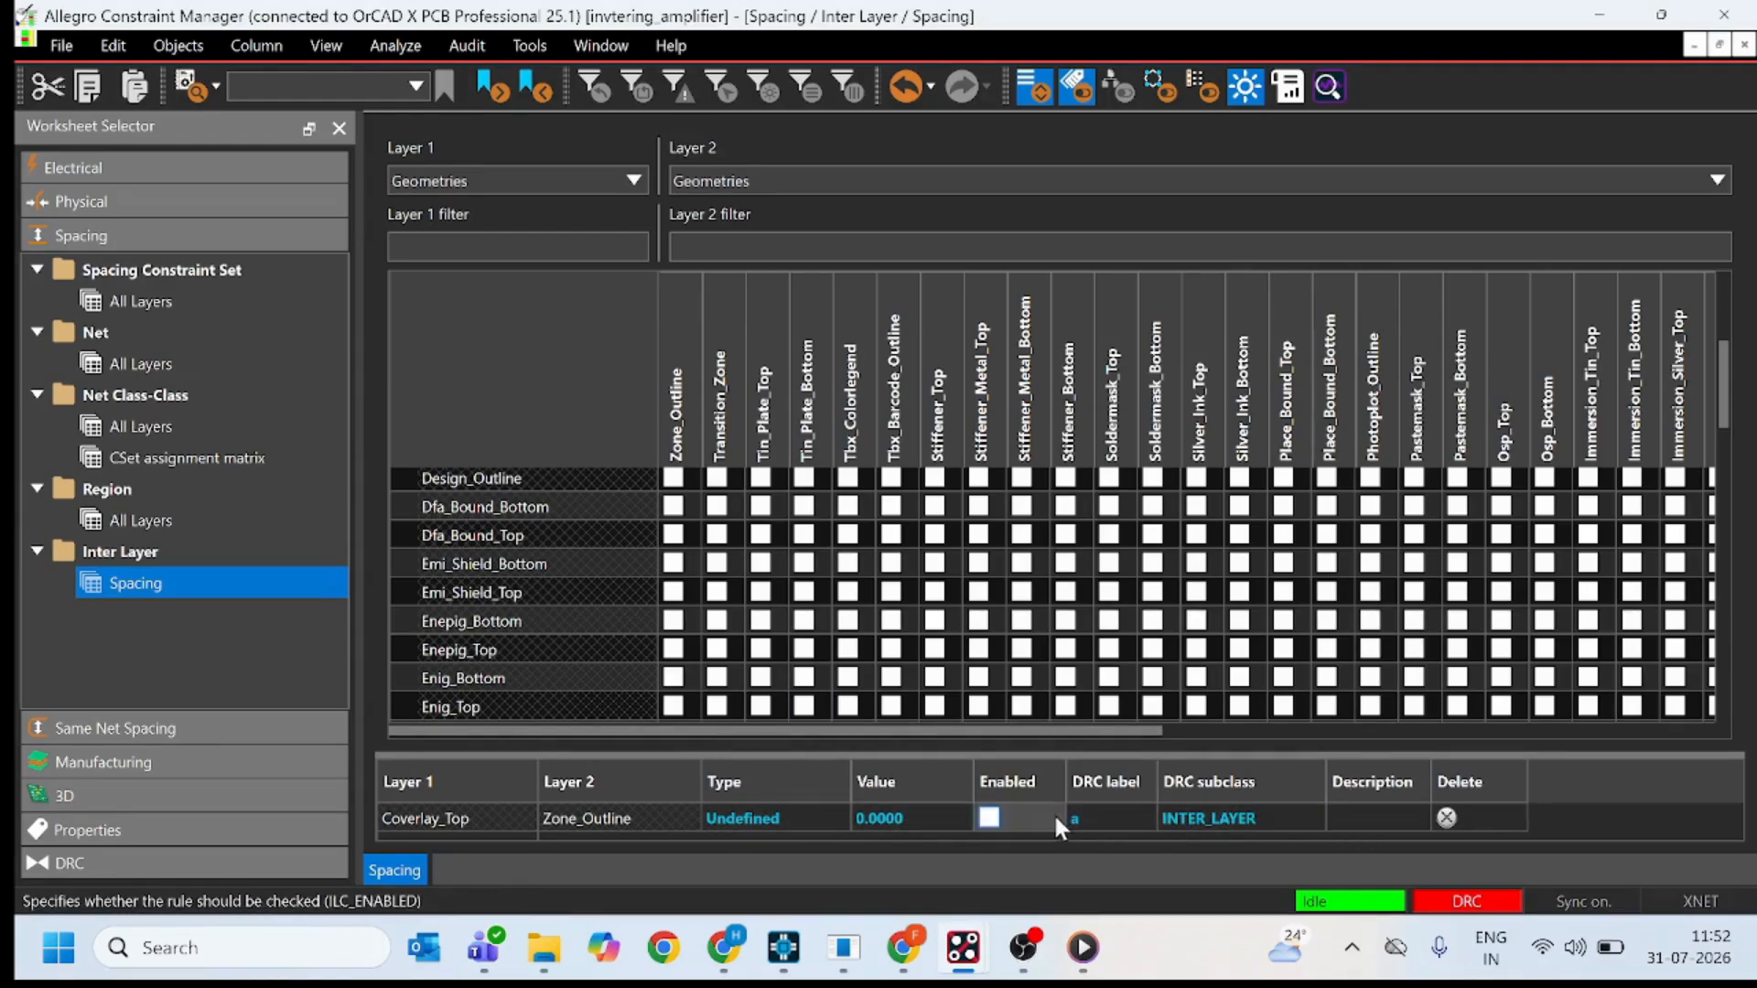
pyautogui.click(674, 563)
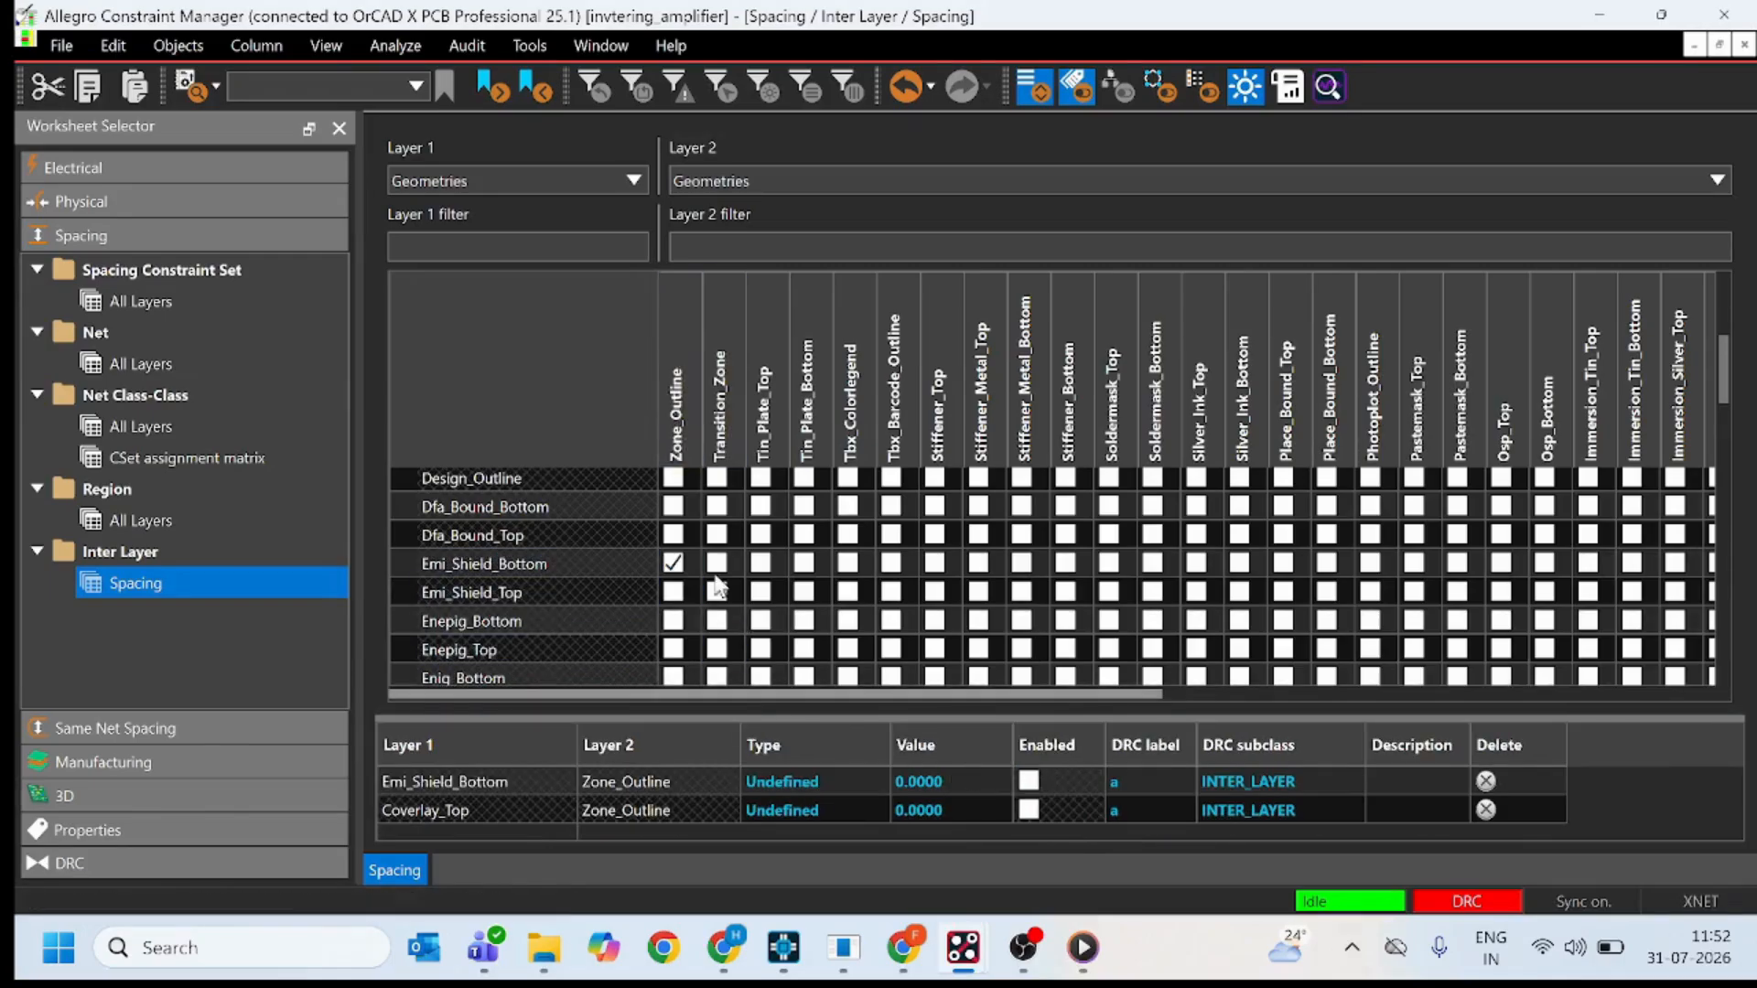
pyautogui.click(719, 537)
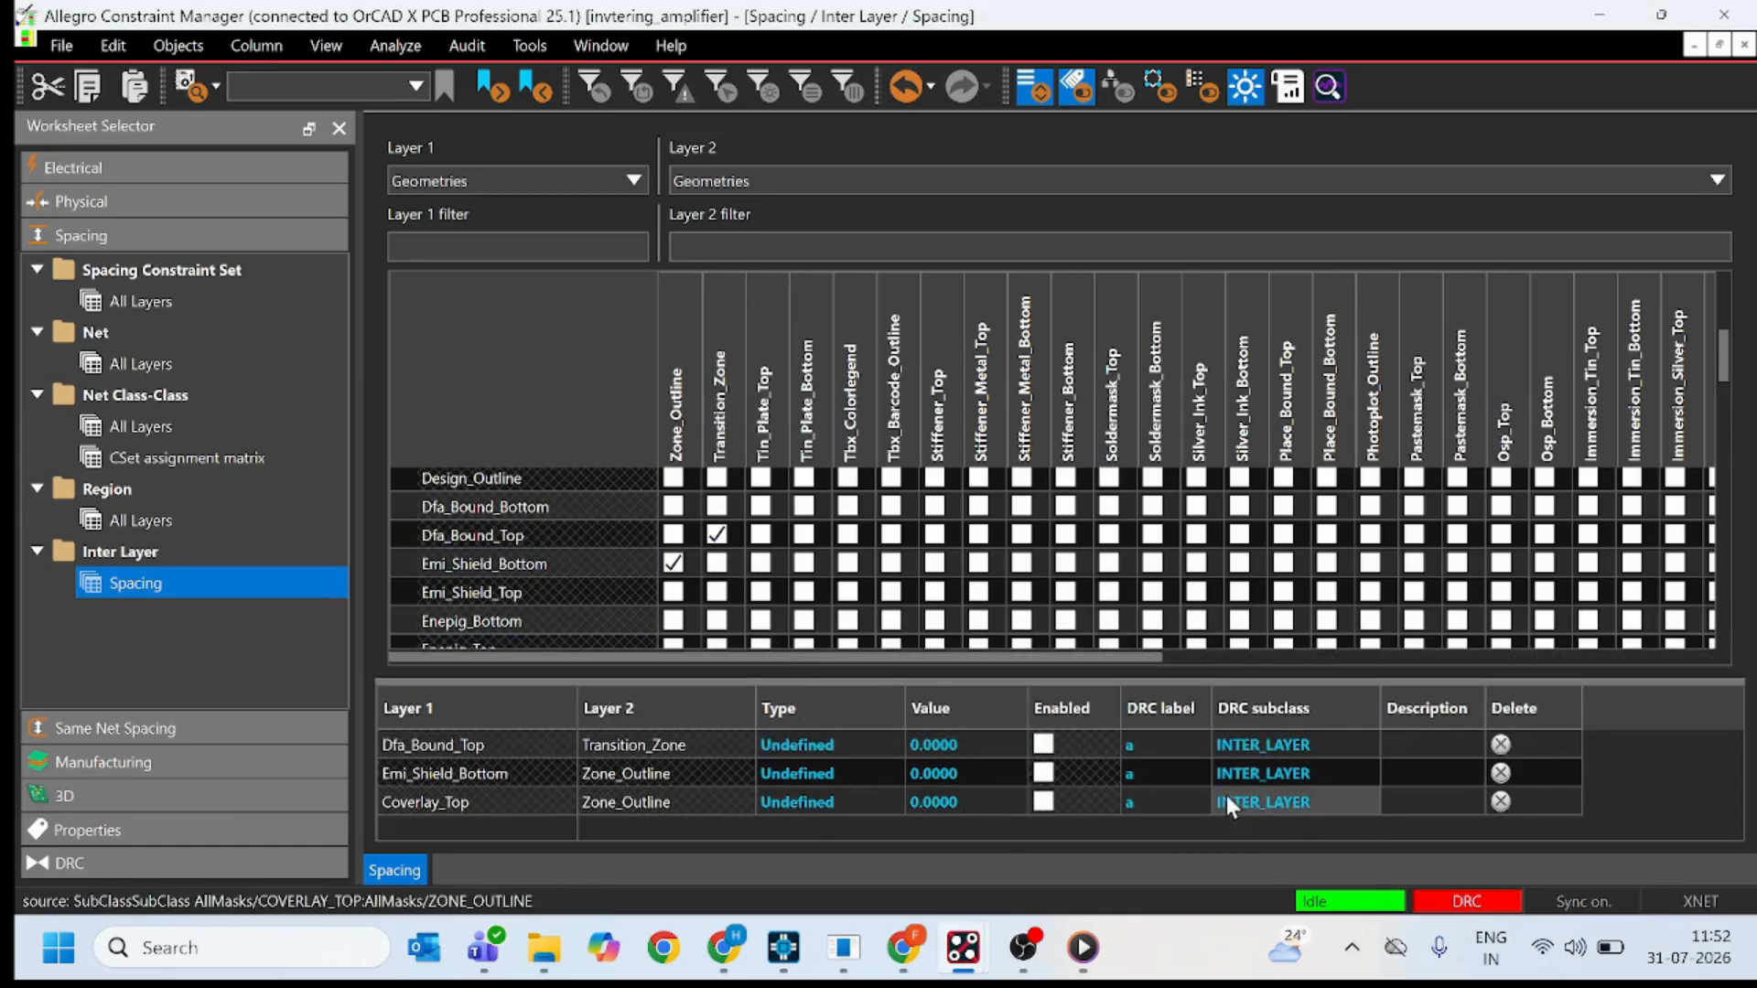
pyautogui.scroll(1, 403, 321)
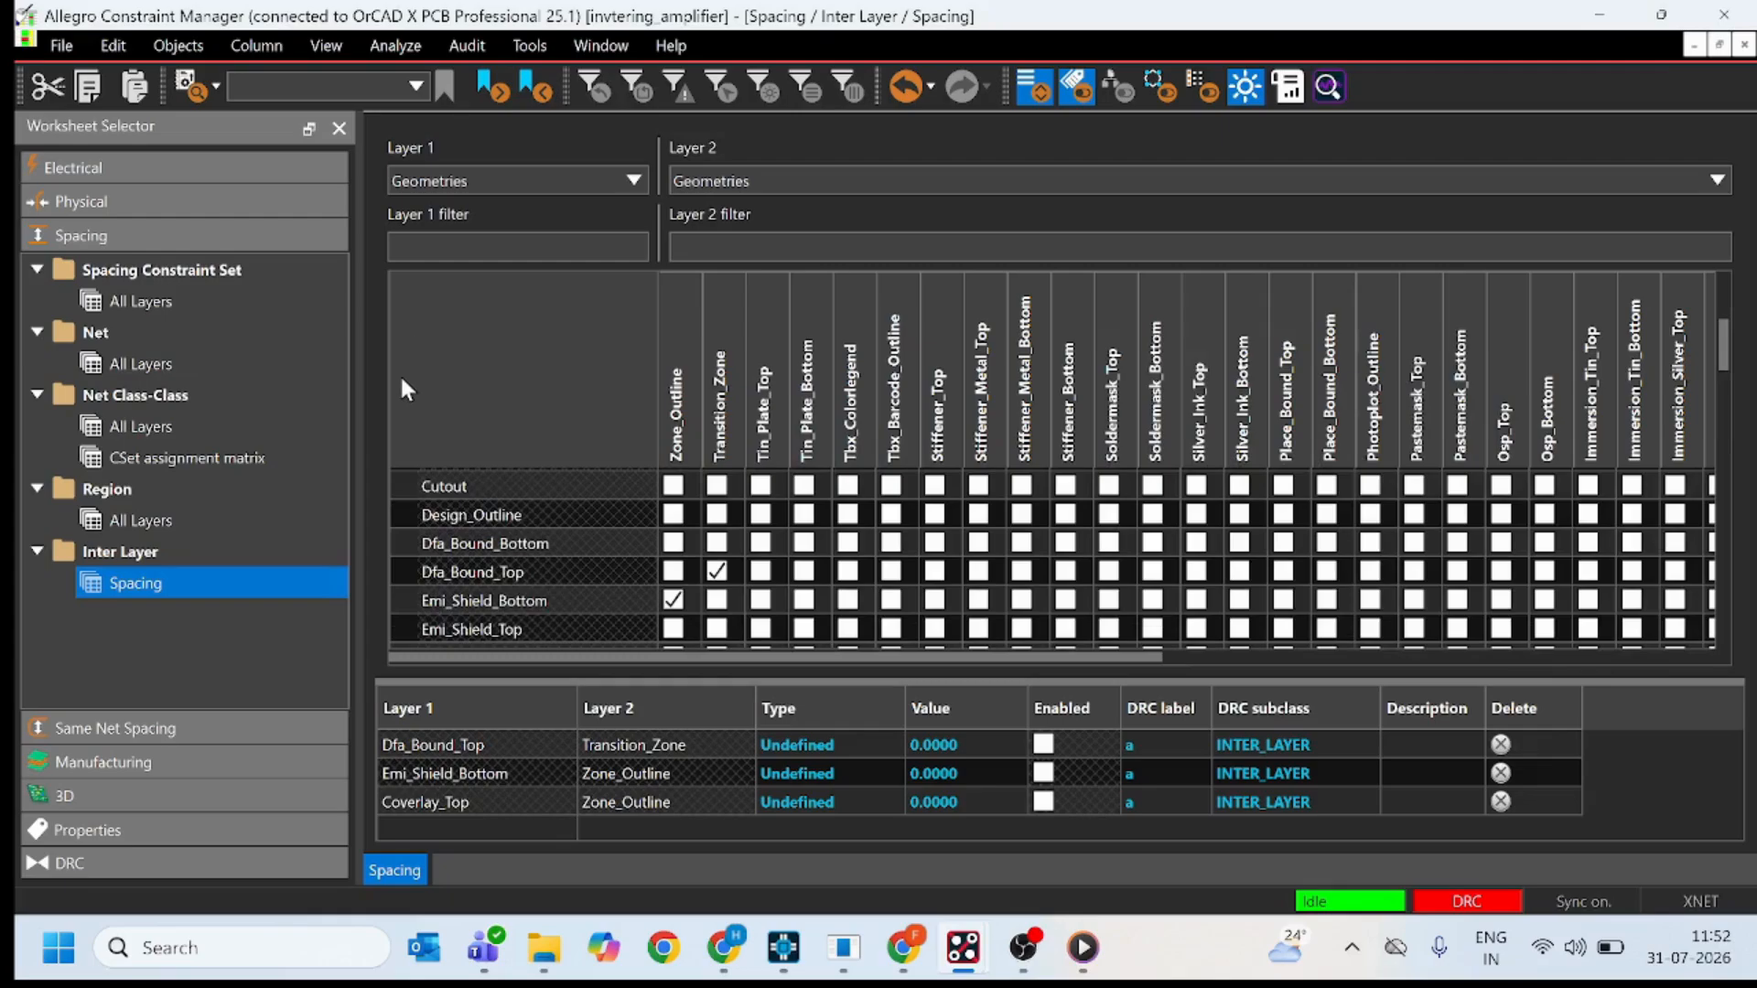